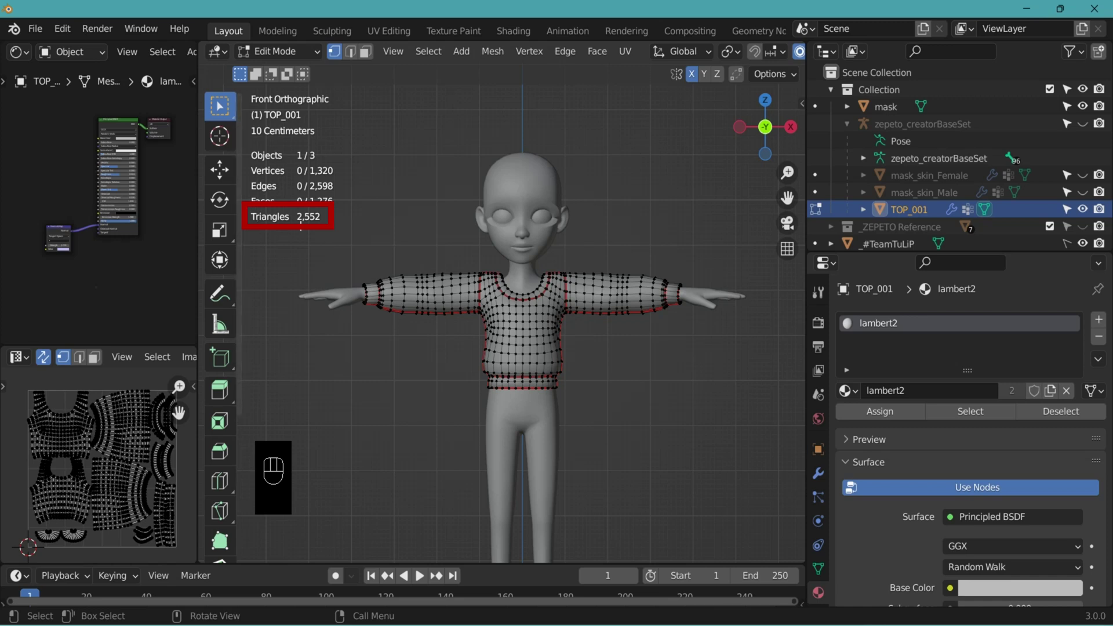
# - Show the Item transform panel and check that the mask and TOP_001 both have 90° X rotation and 0.010 scale
pyautogui.press('Tab')
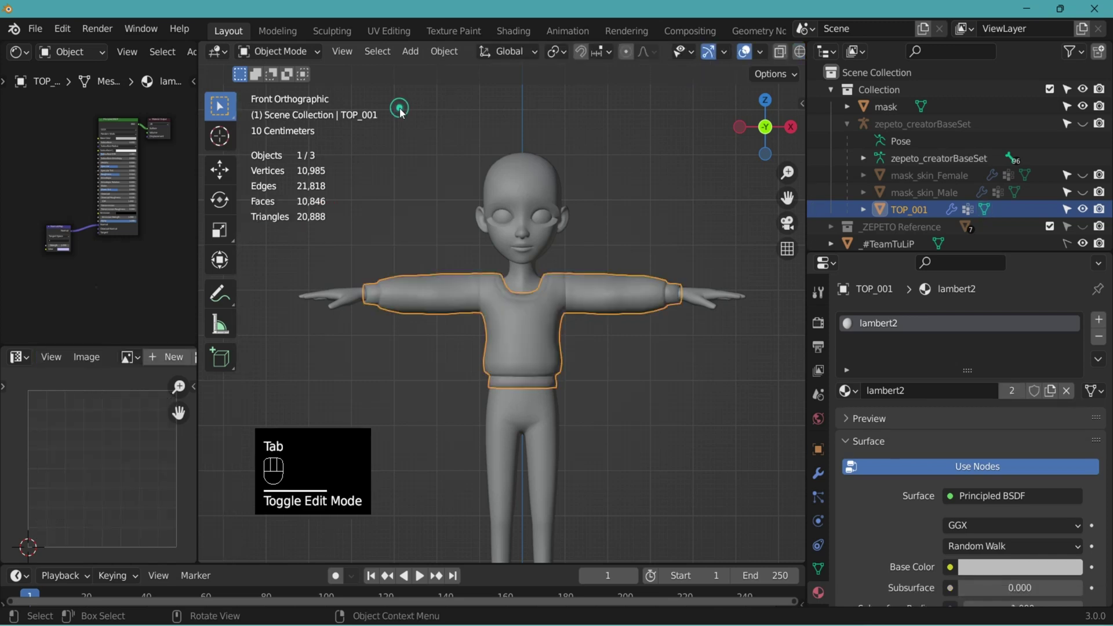
pyautogui.click(632, 338)
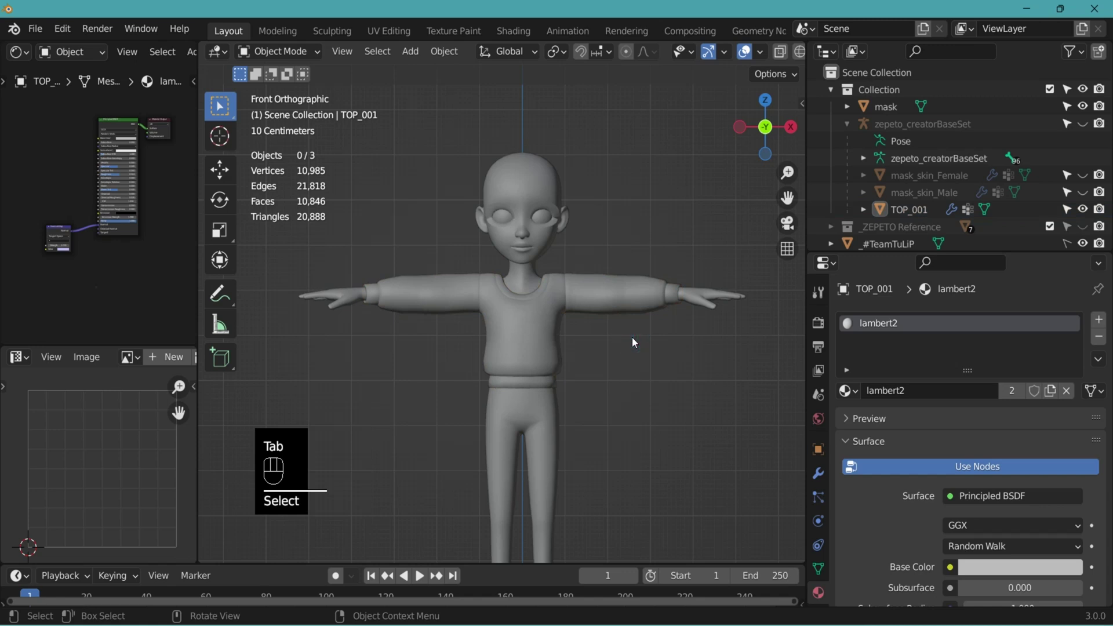
pyautogui.press('n')
pyautogui.press('n')
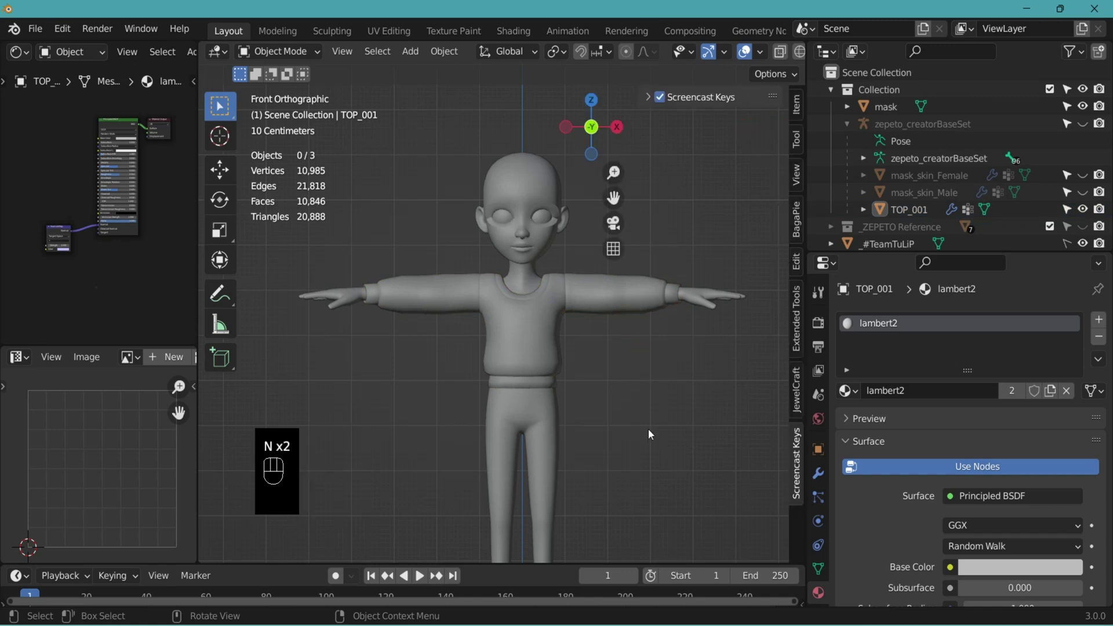
pyautogui.click(796, 105)
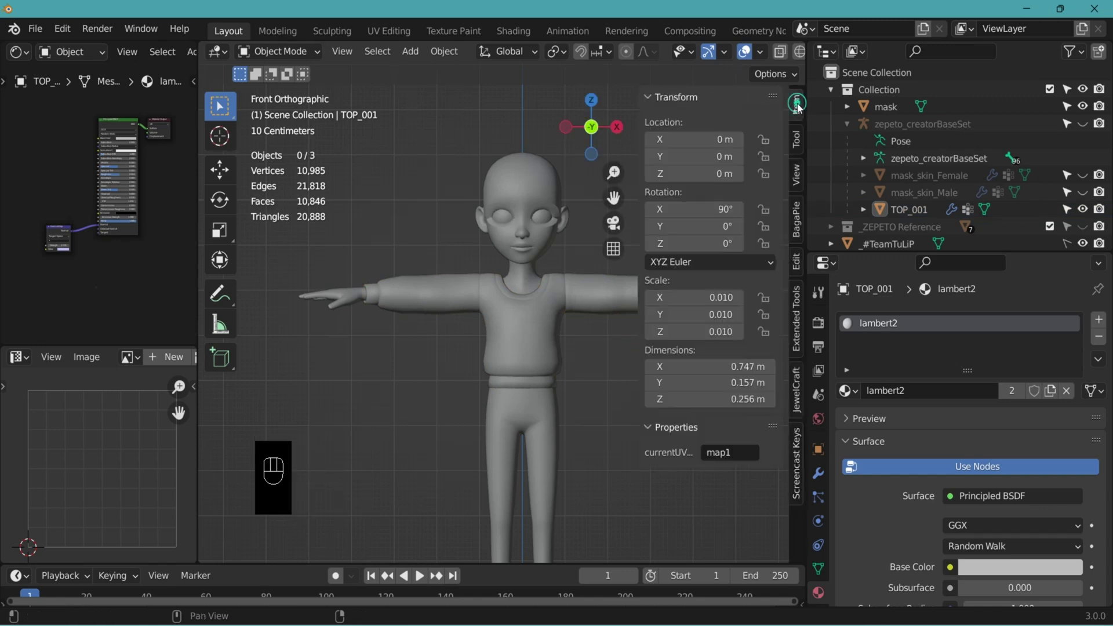
pyautogui.click(526, 179)
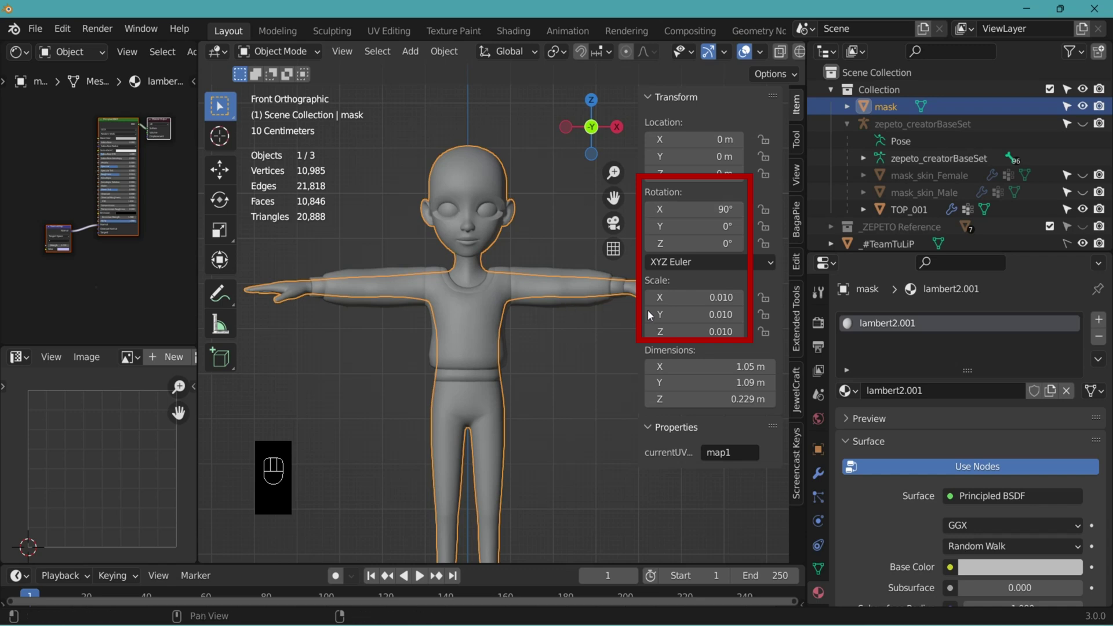
pyautogui.click(587, 328)
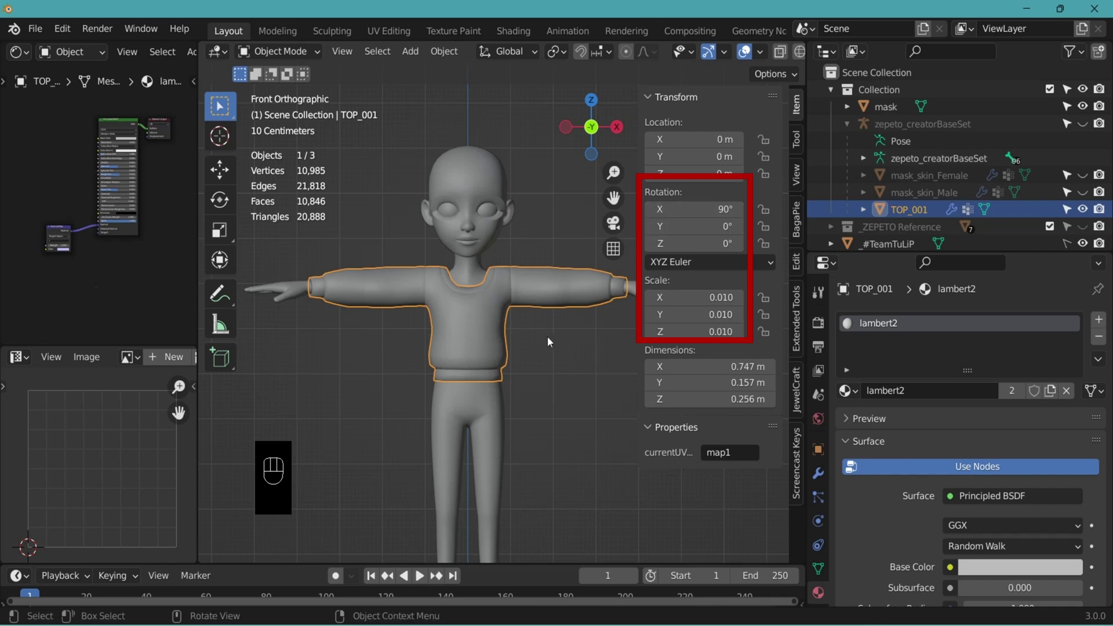
# - Add a cube at the chest and compare its 0° rotation and 1.000 scale with the mask
pyautogui.hotkey('ctrl', 'z')
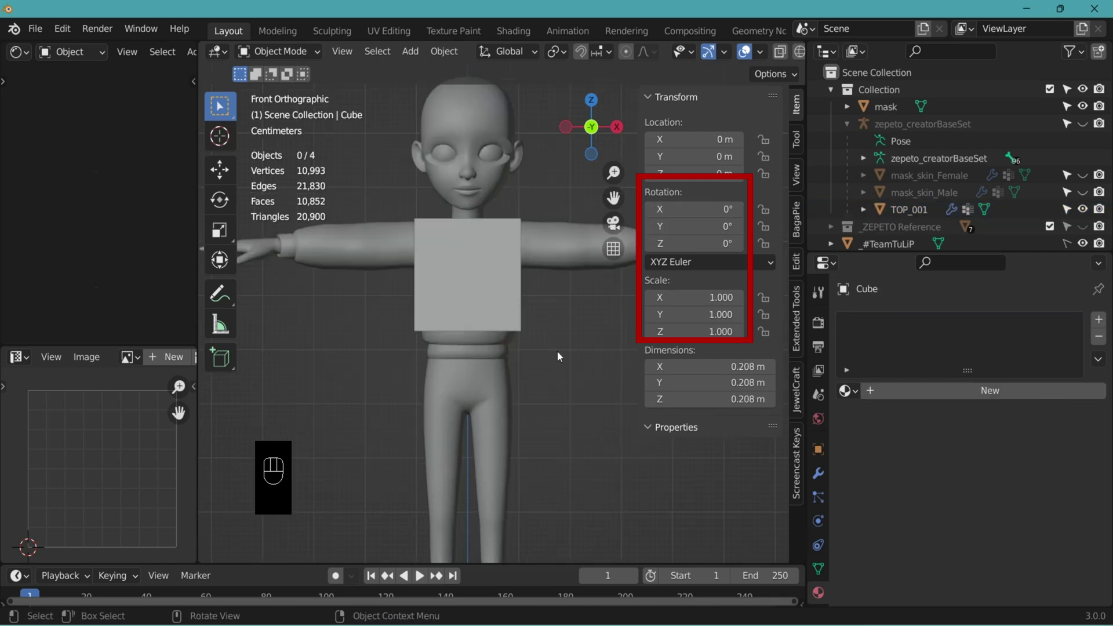
pyautogui.click(513, 282)
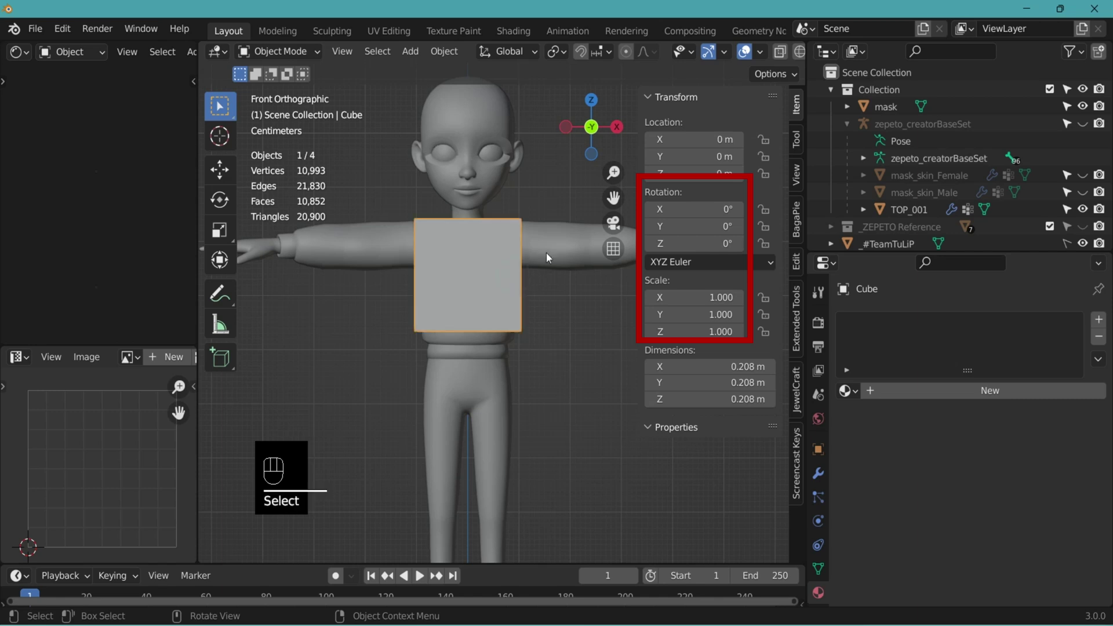
pyautogui.click(474, 148)
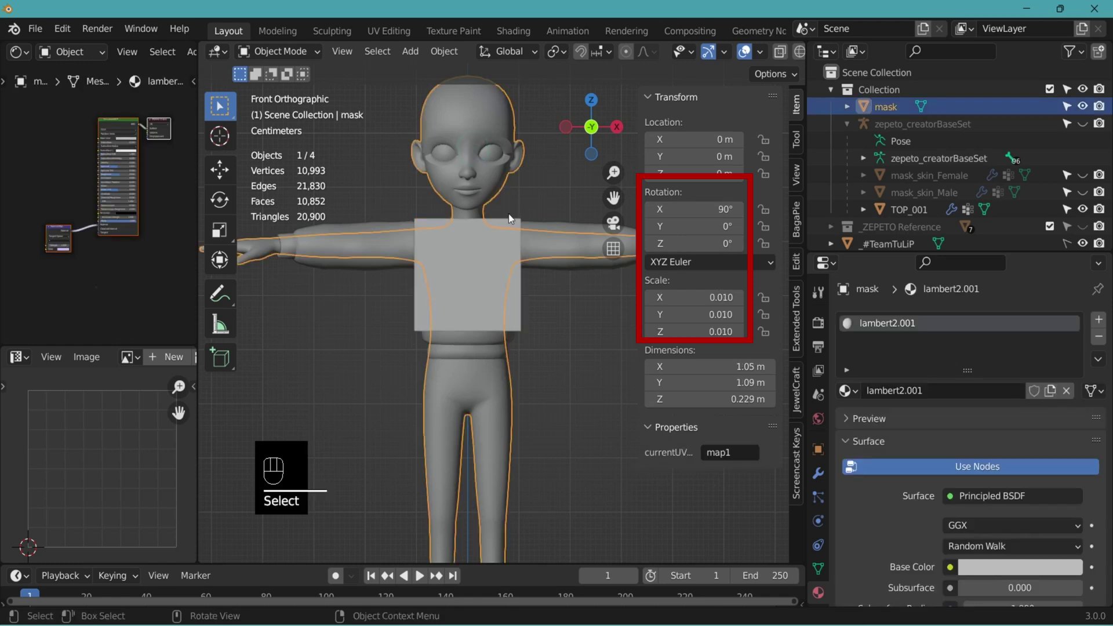
pyautogui.click(470, 174)
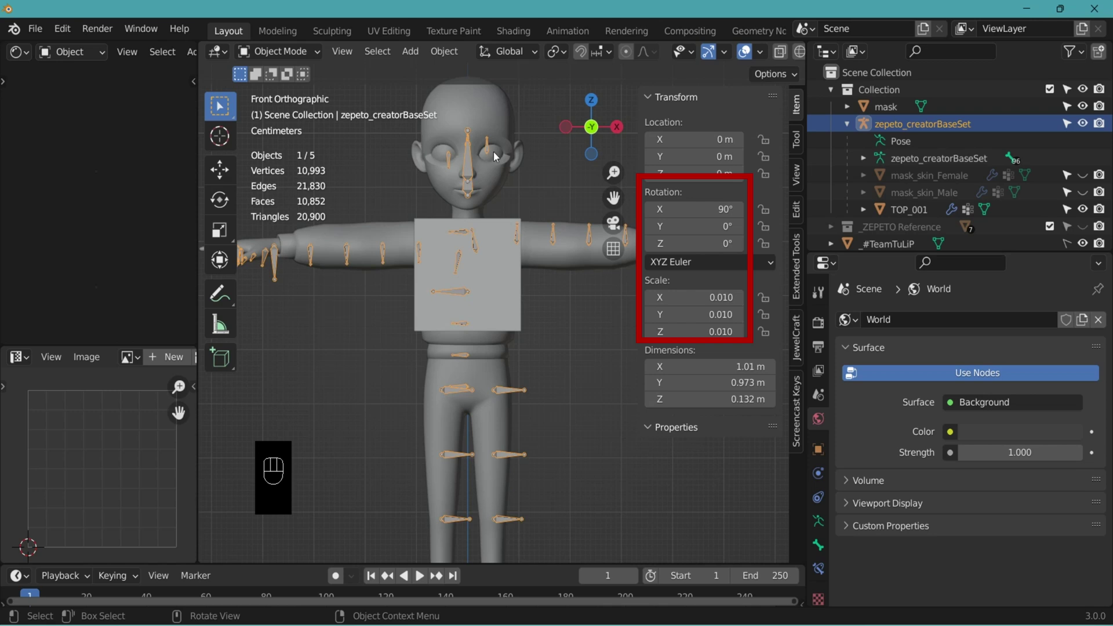
pyautogui.click(486, 108)
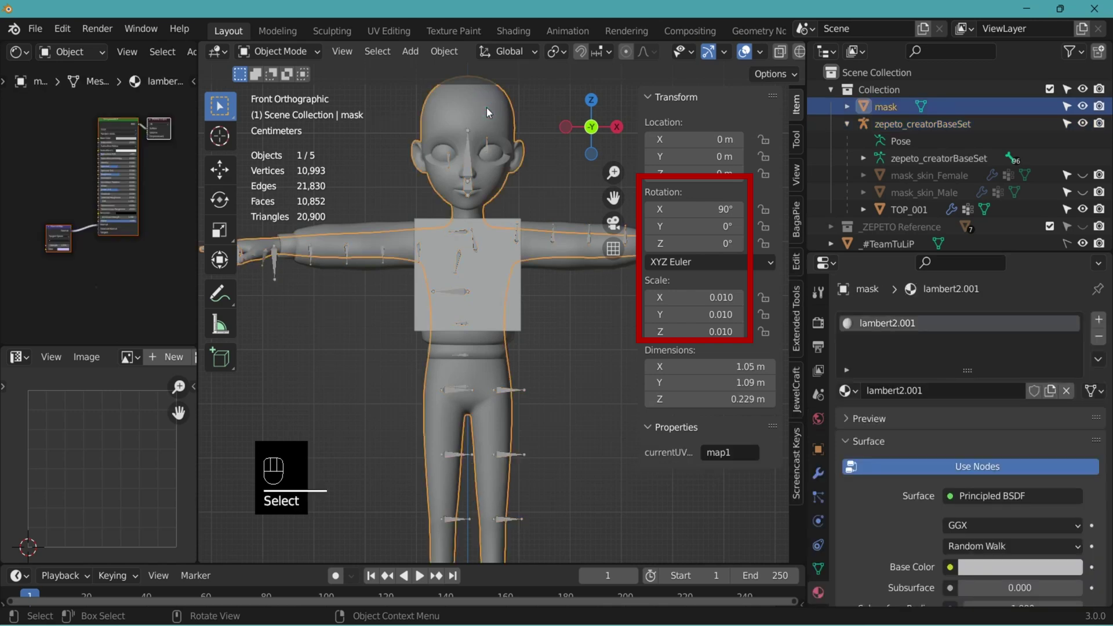
pyautogui.click(498, 243)
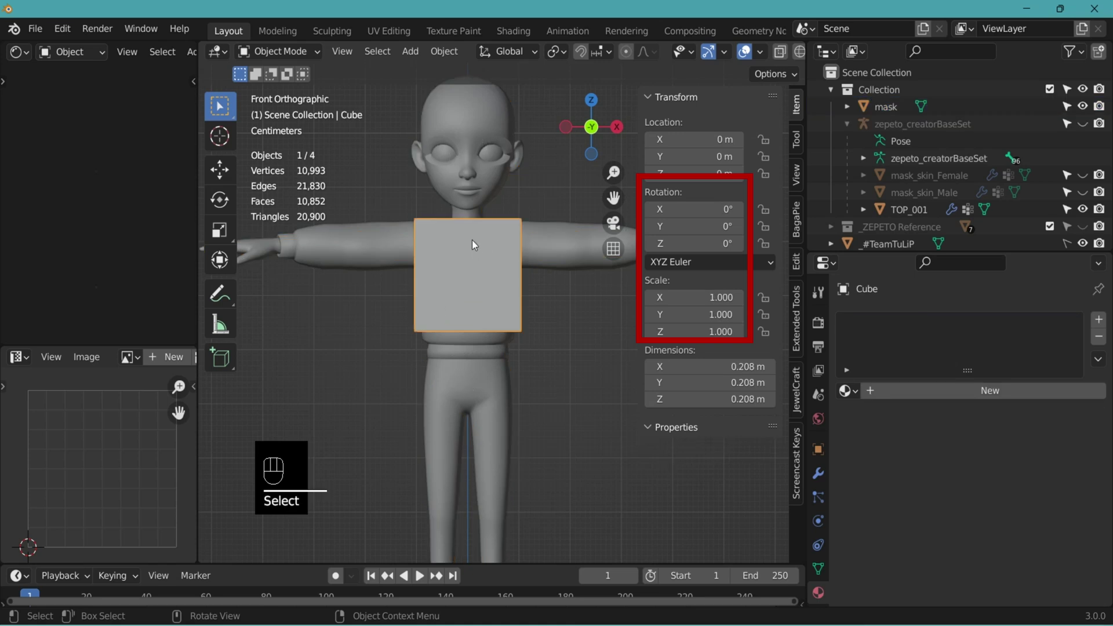
pyautogui.click(480, 129)
pyautogui.click(565, 355)
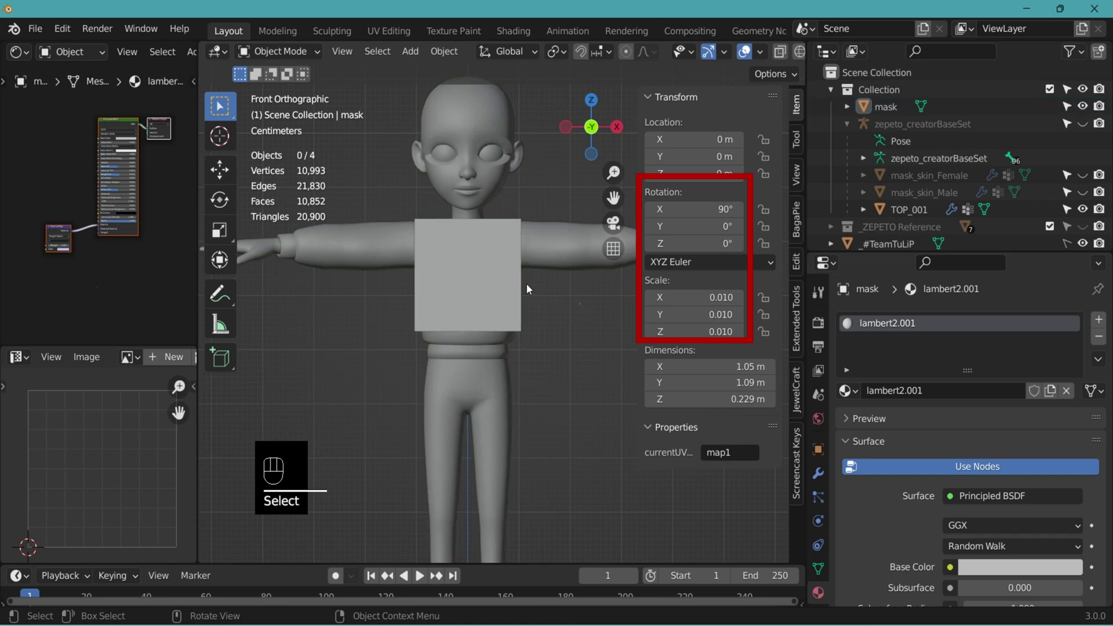
pyautogui.click(468, 271)
pyautogui.scroll(-5, 593, 315)
pyautogui.moveTo(593, 315); pyautogui.dragTo(513, 326, button='middle')
# - Duplicate the cube in place and hide the copy, Cube.001
pyautogui.hotkey('shift', 'd')
pyautogui.rightClick(534, 295)
pyautogui.scroll(-1, 948, 154)
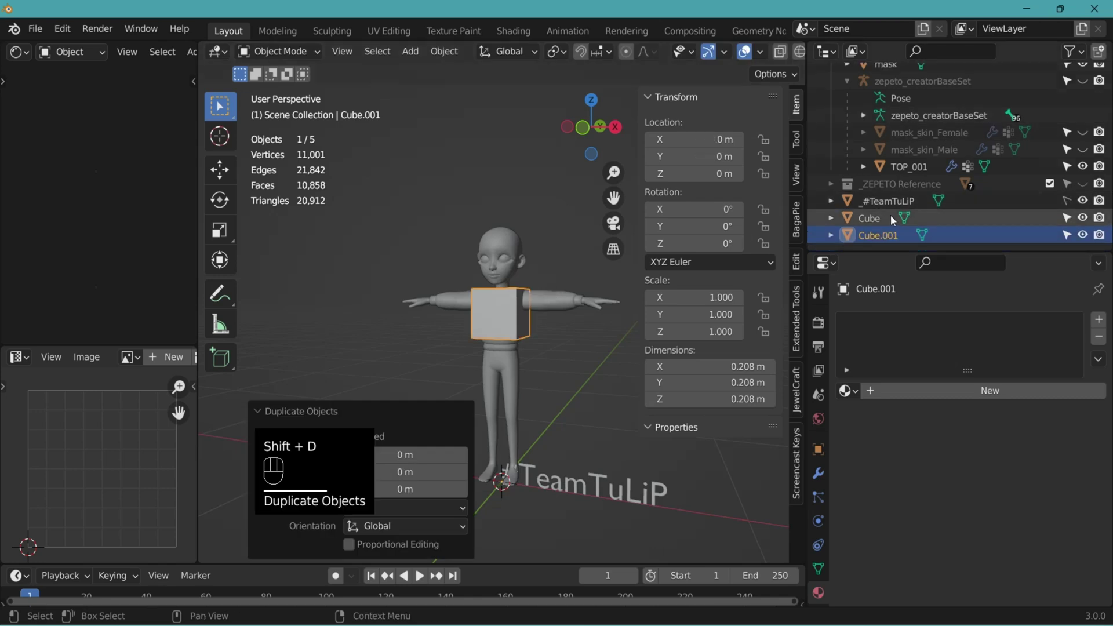
pyautogui.click(873, 220)
pyautogui.click(881, 236)
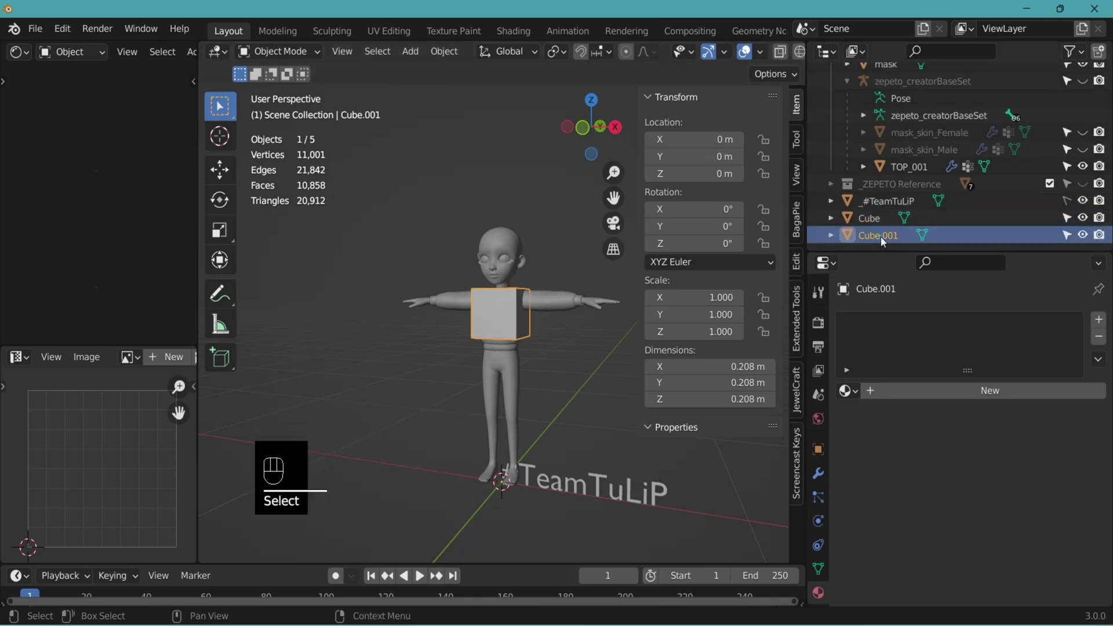
pyautogui.click(1083, 235)
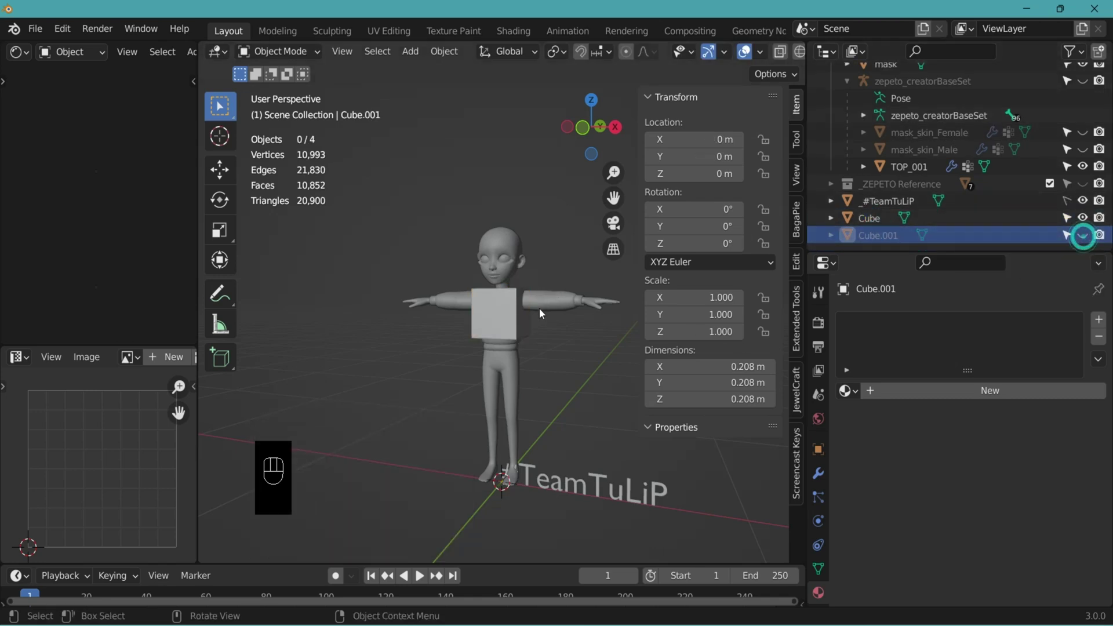
pyautogui.click(495, 300)
pyautogui.moveTo(572, 395); pyautogui.dragTo(559, 342, button='middle')
pyautogui.click(558, 342)
pyautogui.click(497, 299)
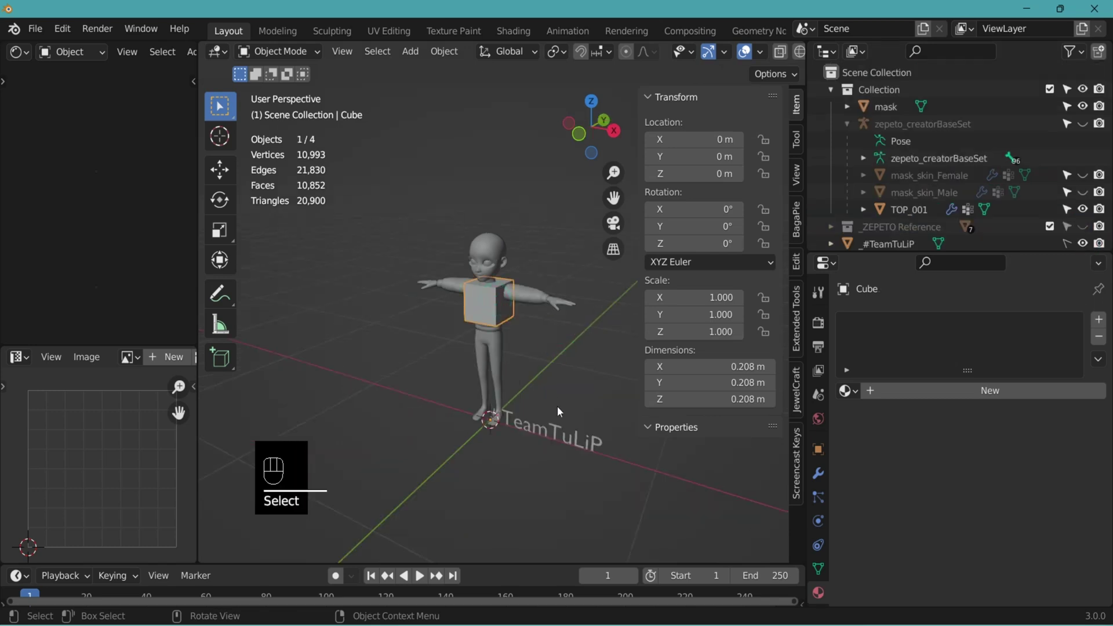
# - Give the cube -90° X rotation and scale 100, then apply all transforms
pyautogui.click(696, 209)
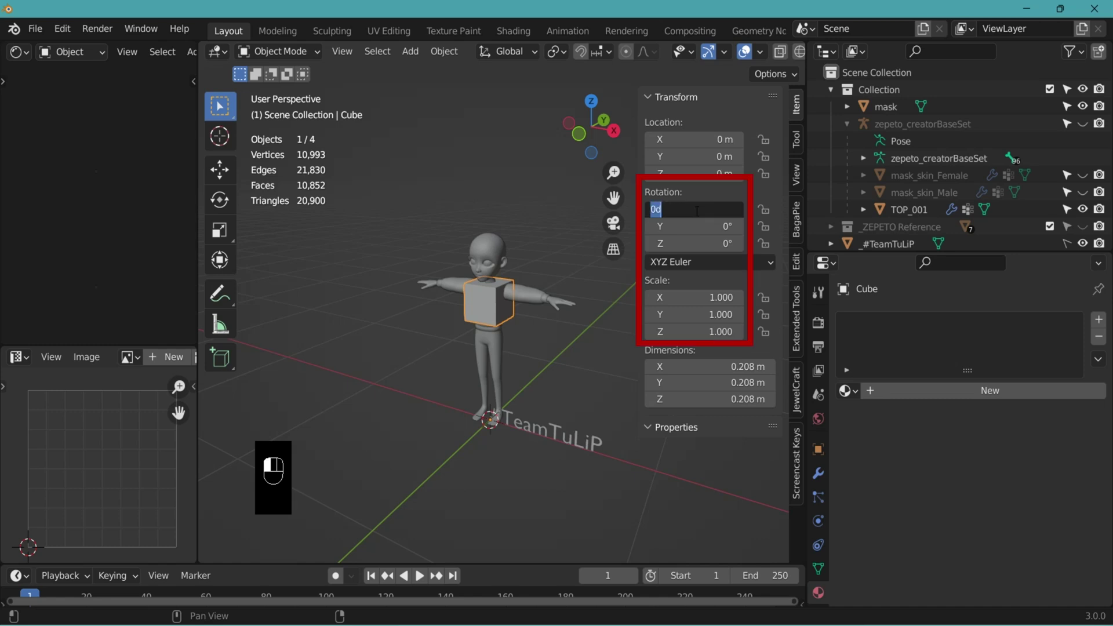
pyautogui.write('-90')
pyautogui.click(686, 308)
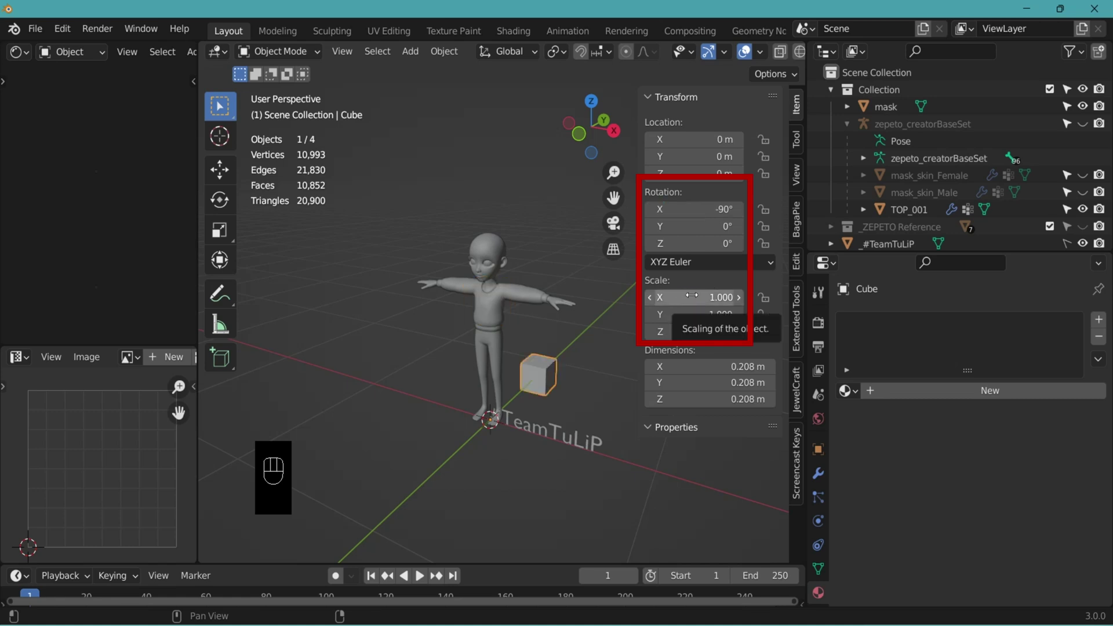
pyautogui.moveTo(685, 296)
pyautogui.mouseDown()
pyautogui.moveTo(685, 331)
pyautogui.moveTo(694, 297)
pyautogui.mouseUp()
pyautogui.write('100')
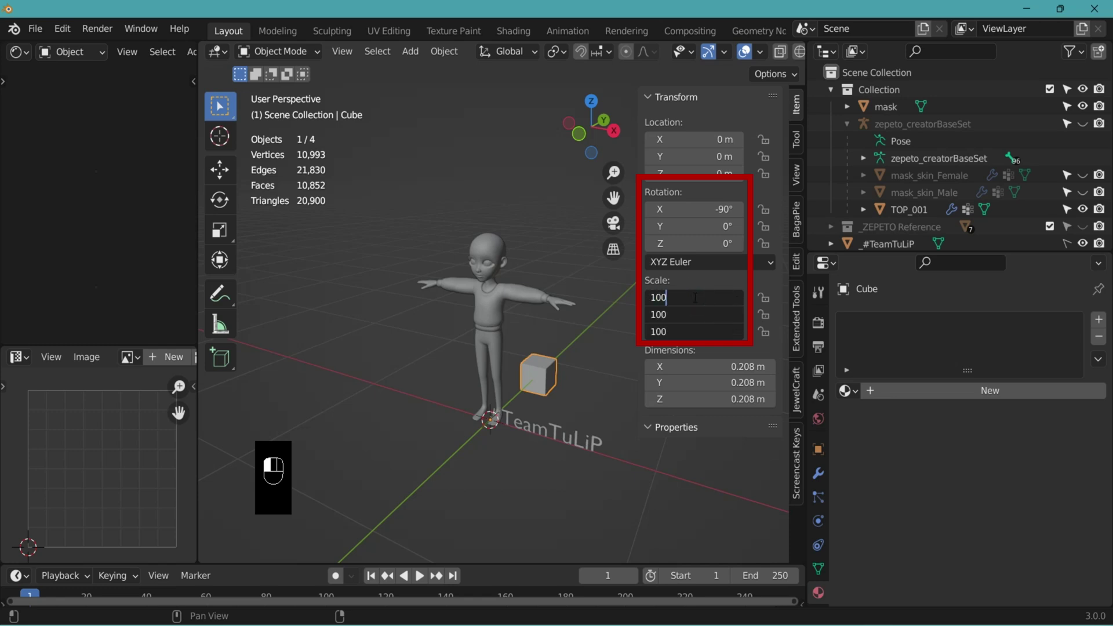
pyautogui.press('Return')
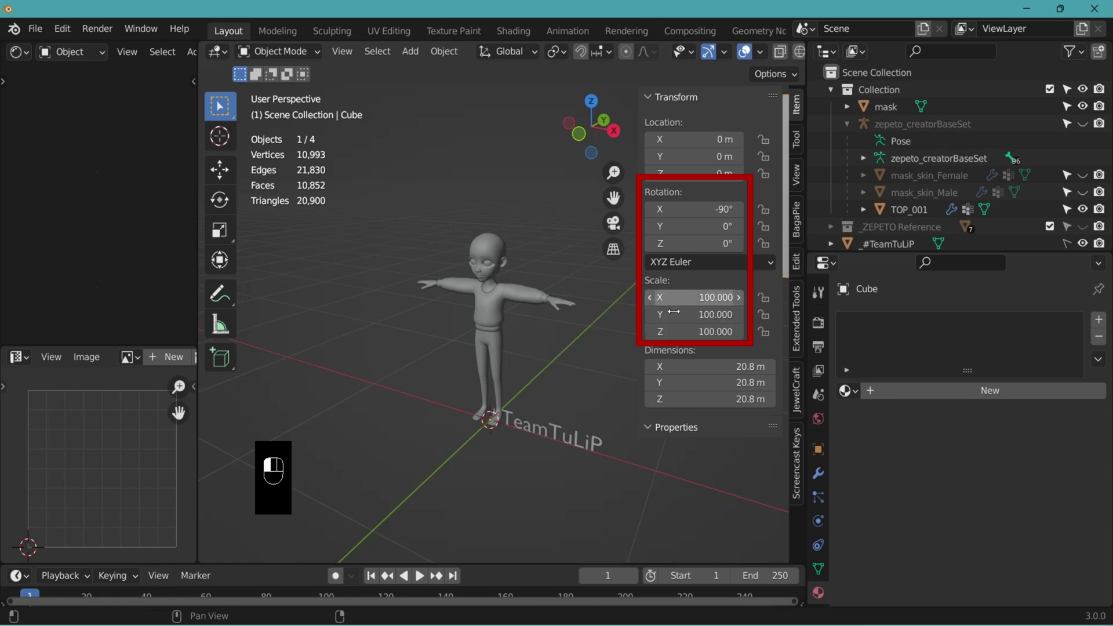
pyautogui.scroll(-5, 558, 325)
pyautogui.scroll(-3, 558, 324)
pyautogui.keyDown('shift'); pyautogui.moveTo(558, 325); pyautogui.dragTo(451, 289, button='middle'); pyautogui.keyUp('shift')
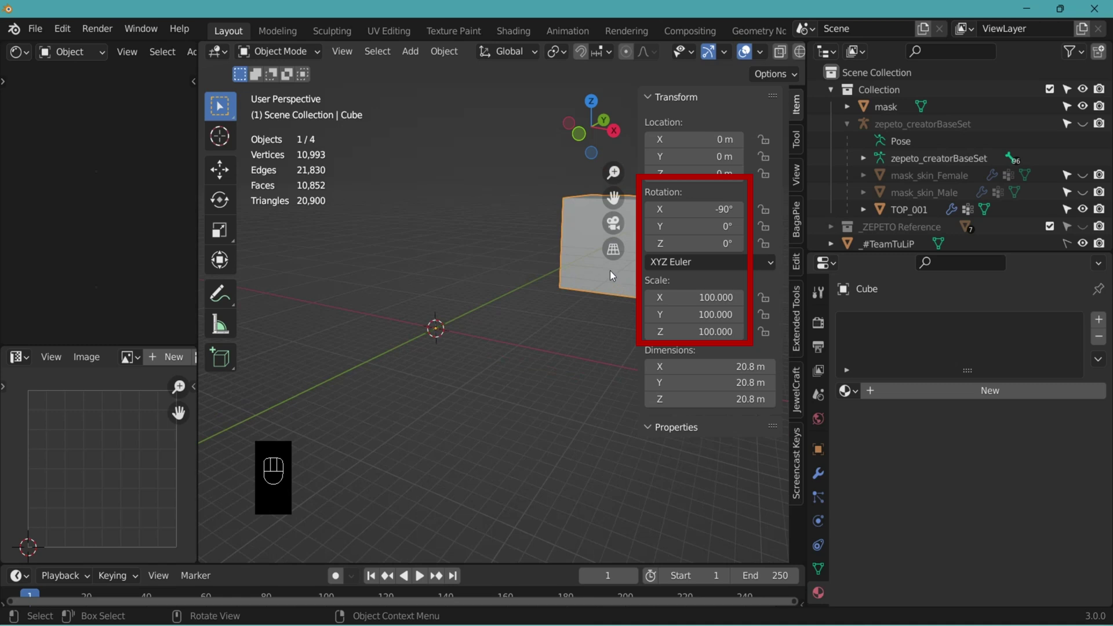
pyautogui.moveTo(593, 259); pyautogui.dragTo(470, 310, button='middle')
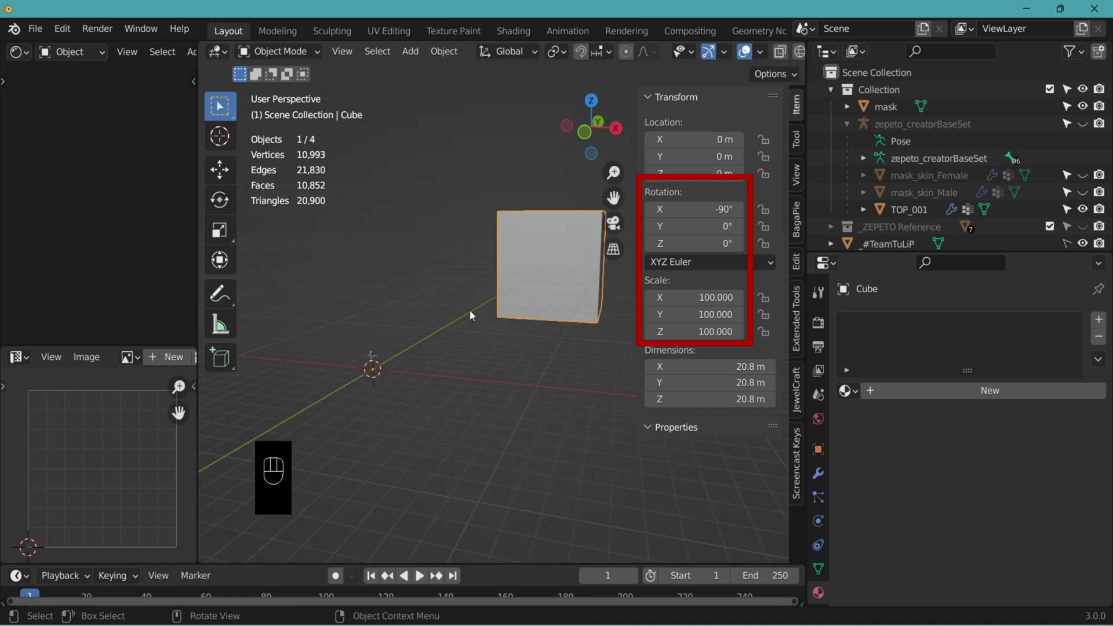
pyautogui.hotkey('ctrl', 'a')
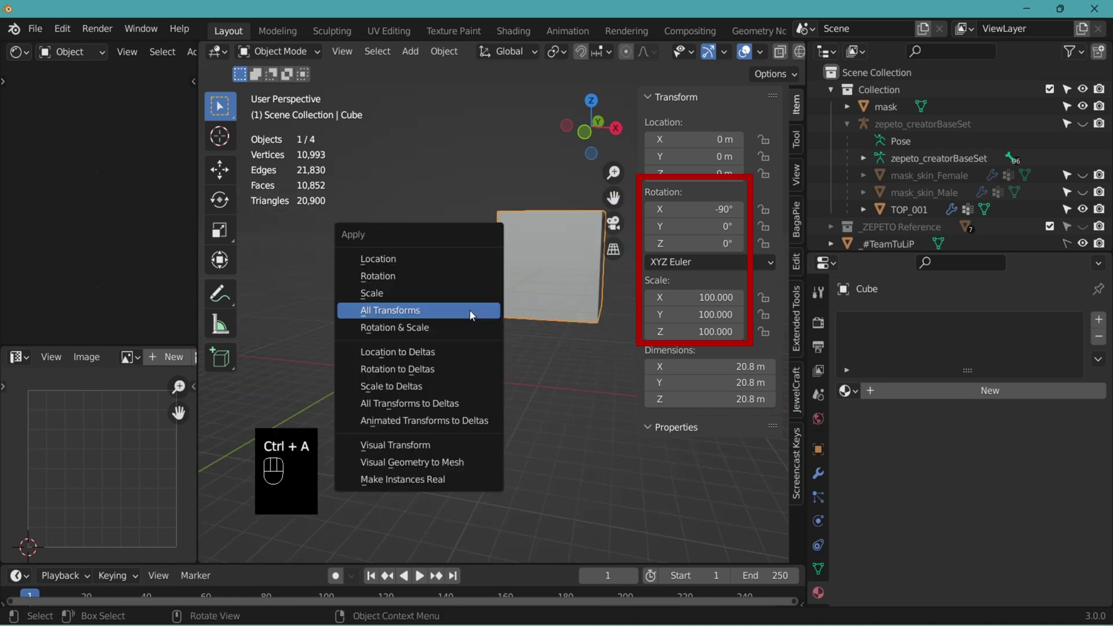
pyautogui.click(407, 311)
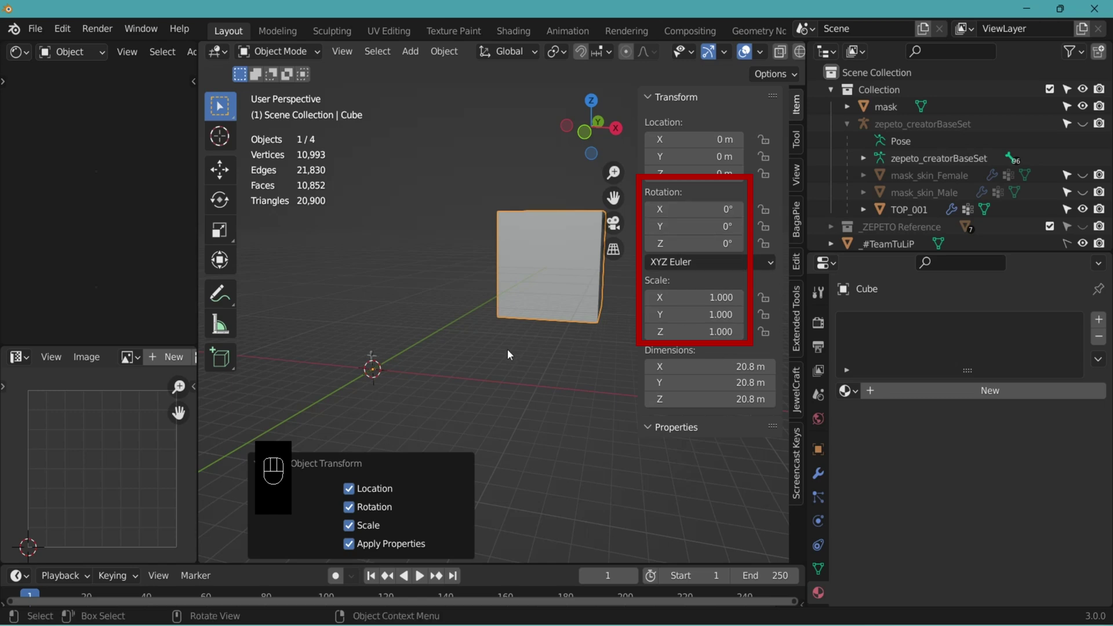
# - Set the cube to 90° X rotation and 0.01 scale, framing it on the character's chest
pyautogui.click(723, 209)
pyautogui.write('90')
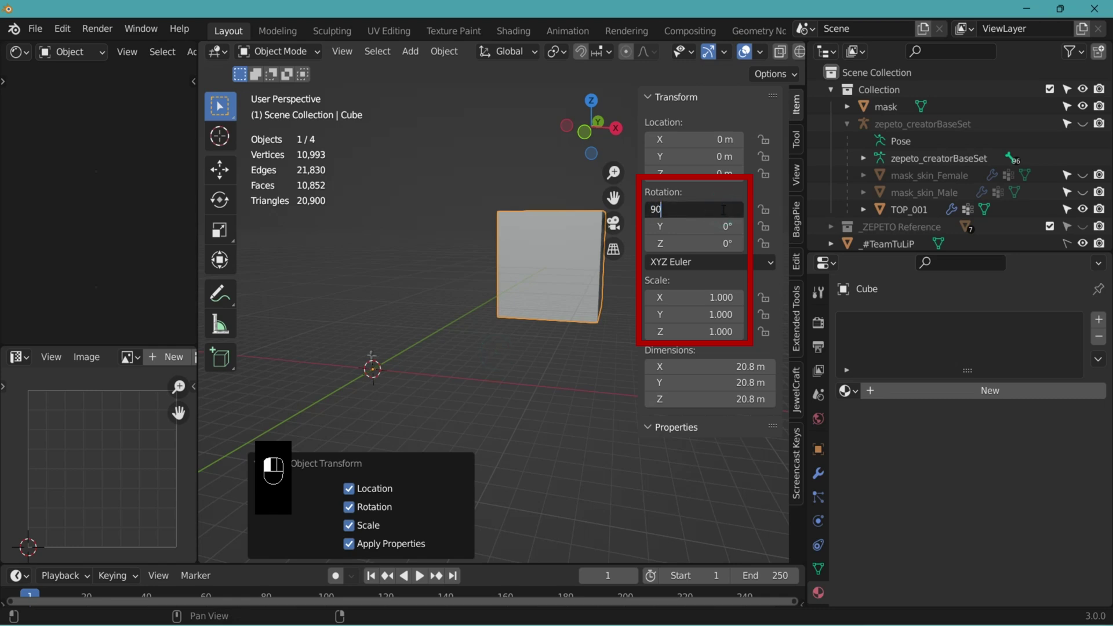
pyautogui.click(686, 297)
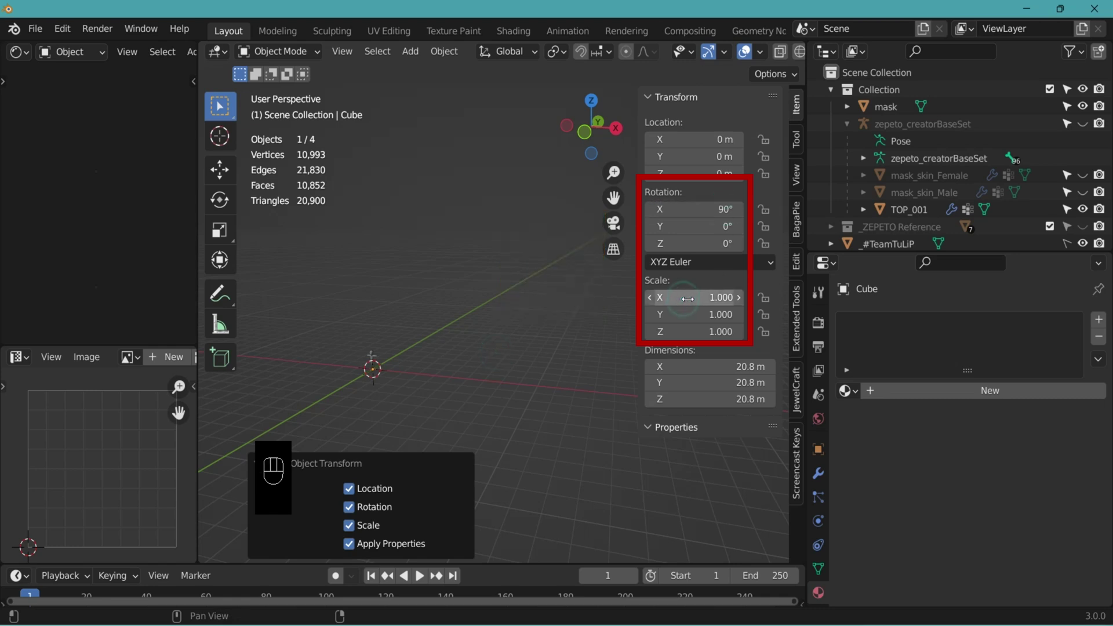
pyautogui.click(687, 297)
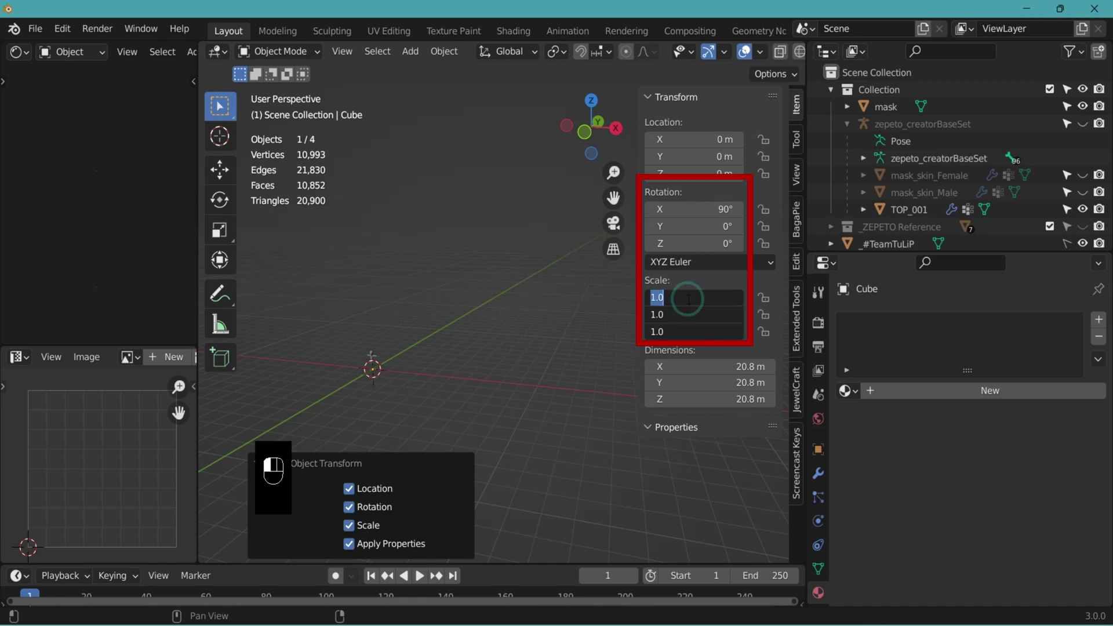
pyautogui.write('0.01')
pyautogui.press('Return')
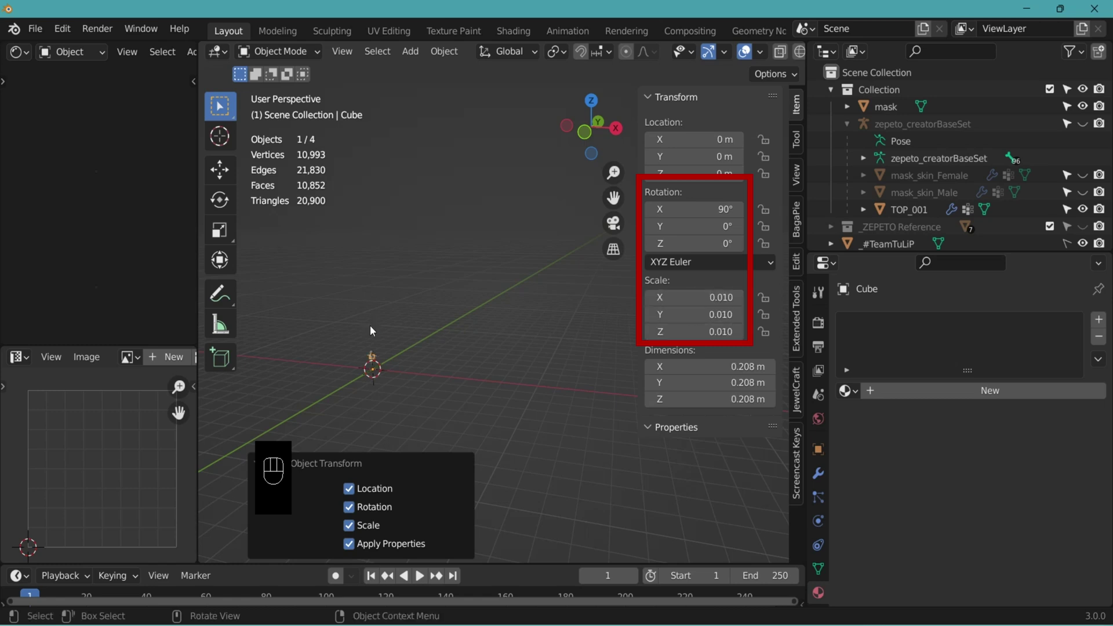
pyautogui.keyDown('shift'); pyautogui.moveTo(380, 337); pyautogui.dragTo(346, 381, button='middle'); pyautogui.keyUp('shift')
pyautogui.press('KP_Decimal')
# - Inspect the mask, the zepeto_creatorBaseSet armature and the Cube against each other
pyautogui.click(406, 306)
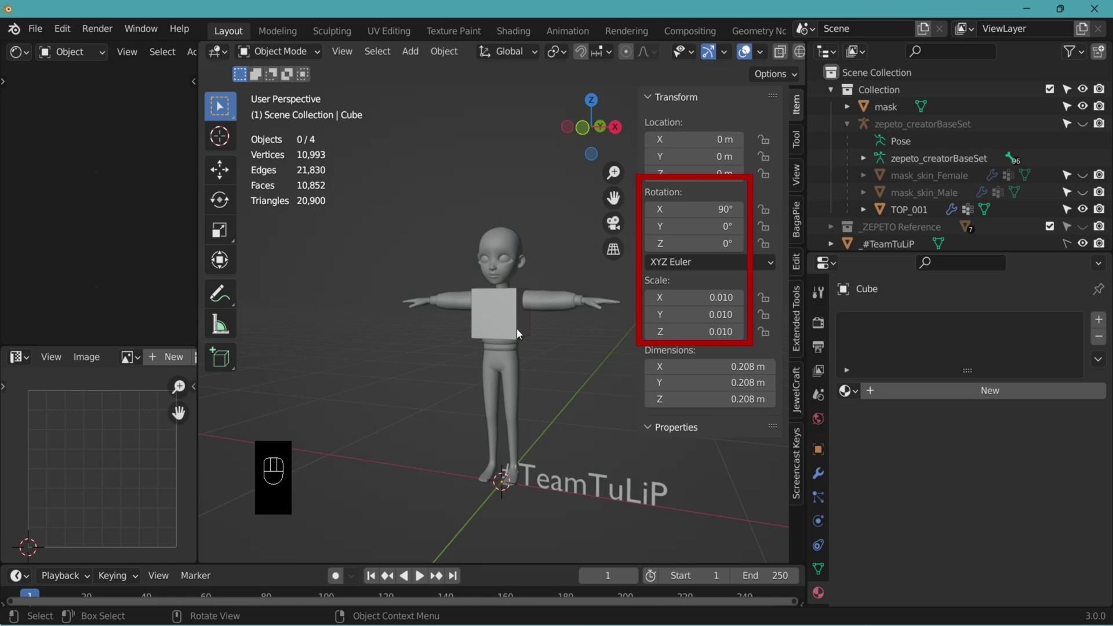
pyautogui.scroll(3, 516, 329)
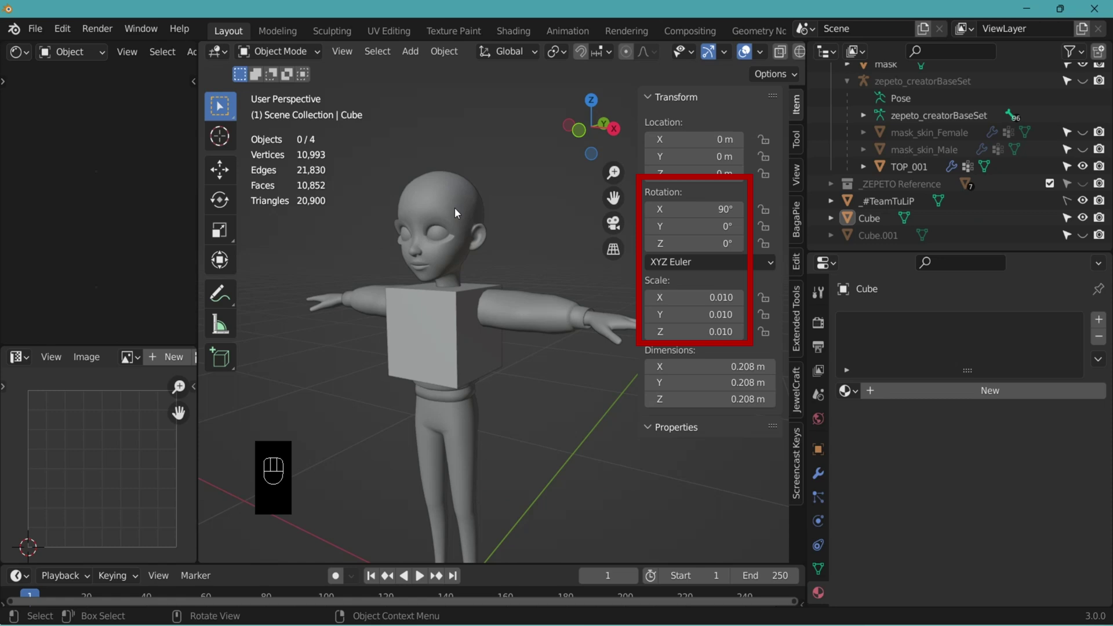
pyautogui.click(454, 207)
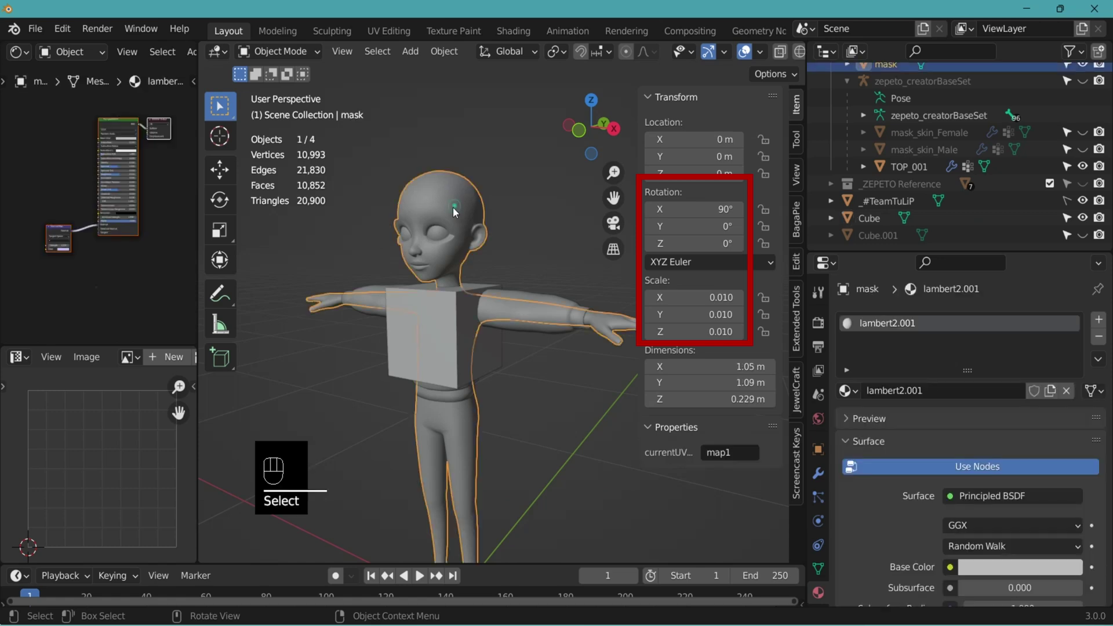
pyautogui.click(442, 246)
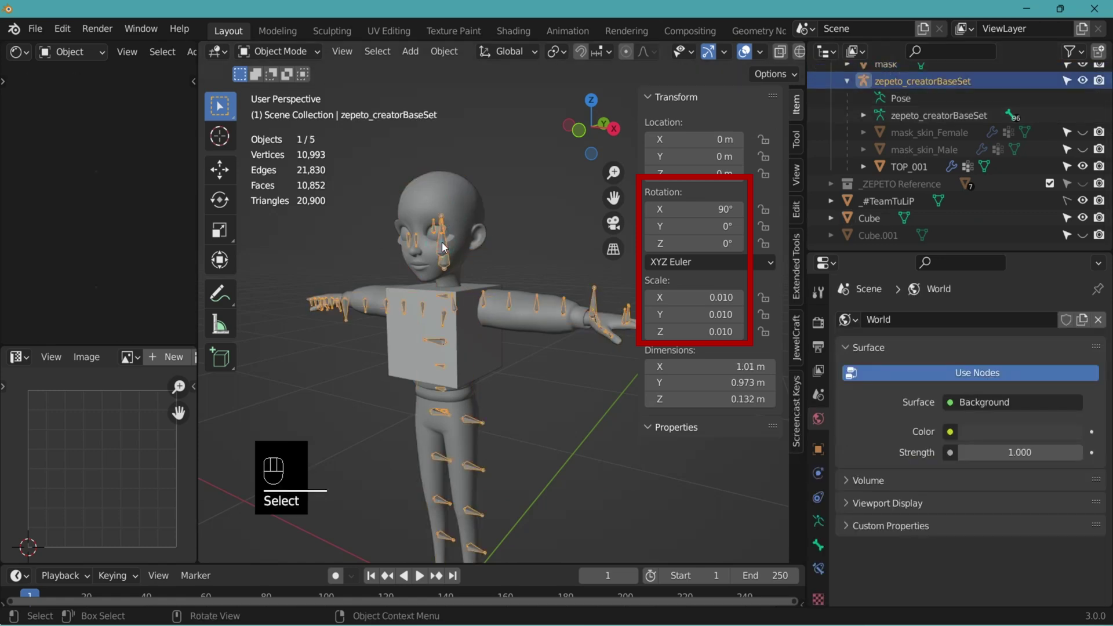
pyautogui.click(526, 381)
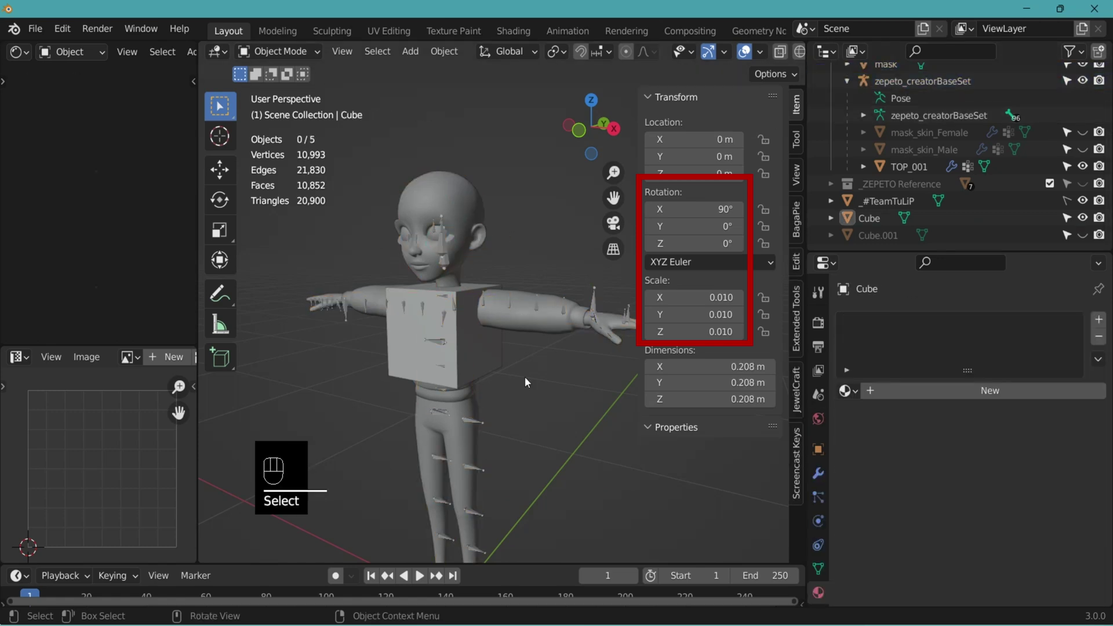
pyautogui.click(878, 219)
pyautogui.click(477, 350)
pyautogui.click(476, 350)
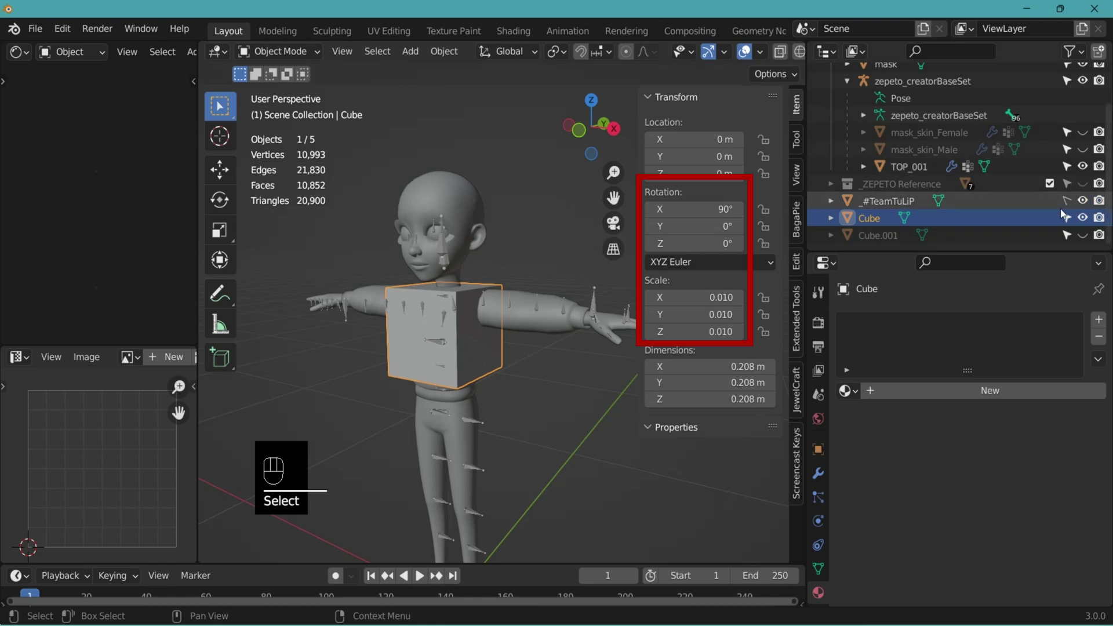
# - Hide Cube, show Cube.001 to check its scale, then reselect the mask
pyautogui.click(1083, 218)
pyautogui.click(1082, 235)
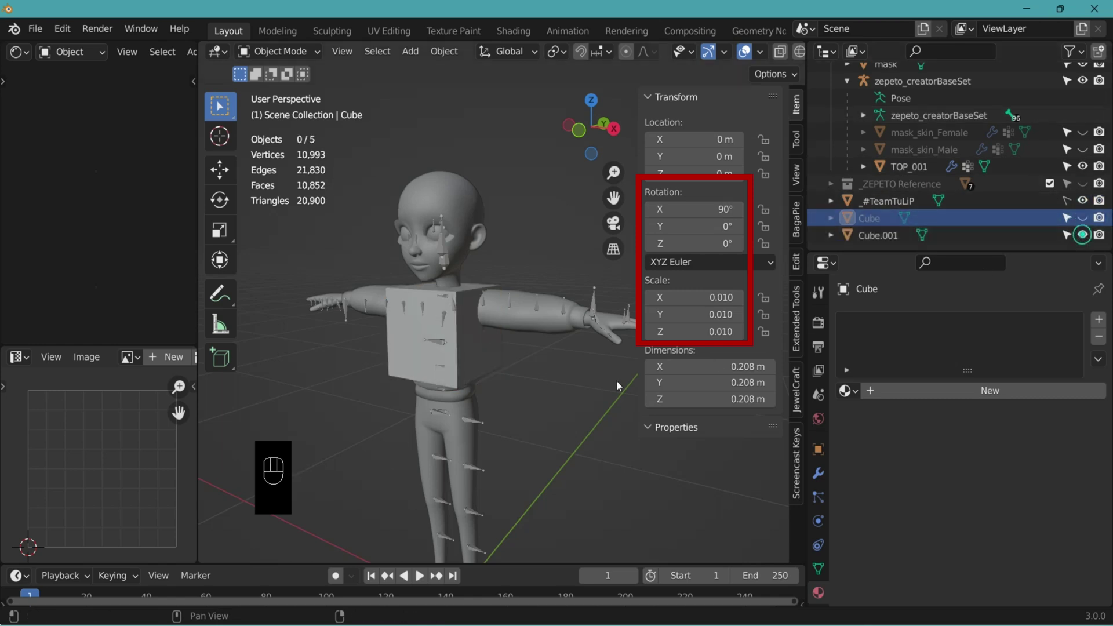
pyautogui.click(494, 360)
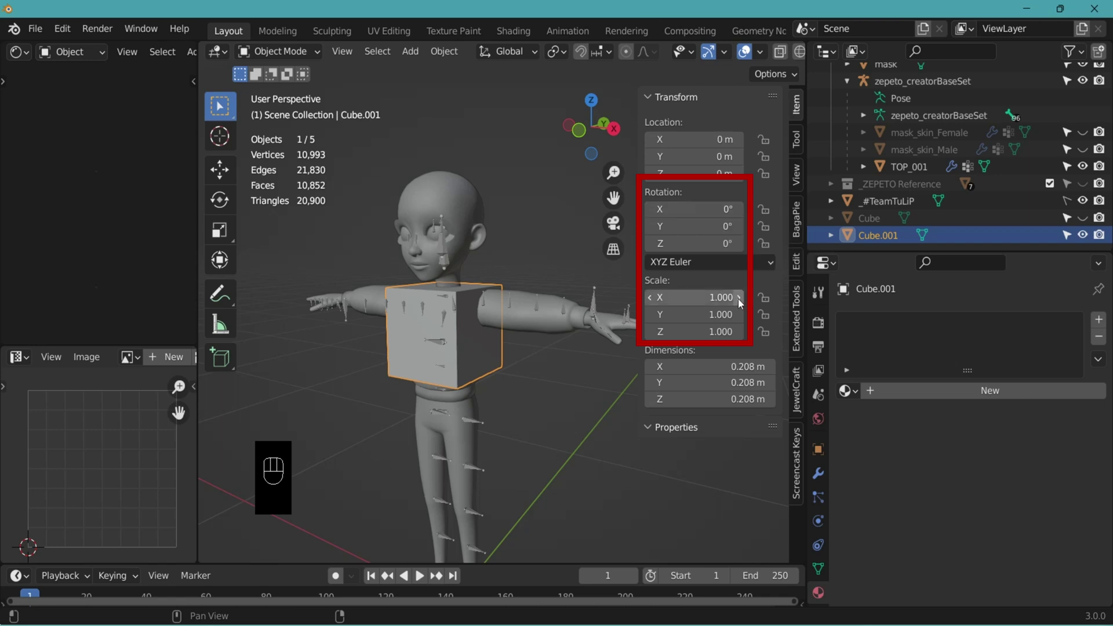
pyautogui.click(525, 358)
pyautogui.click(500, 355)
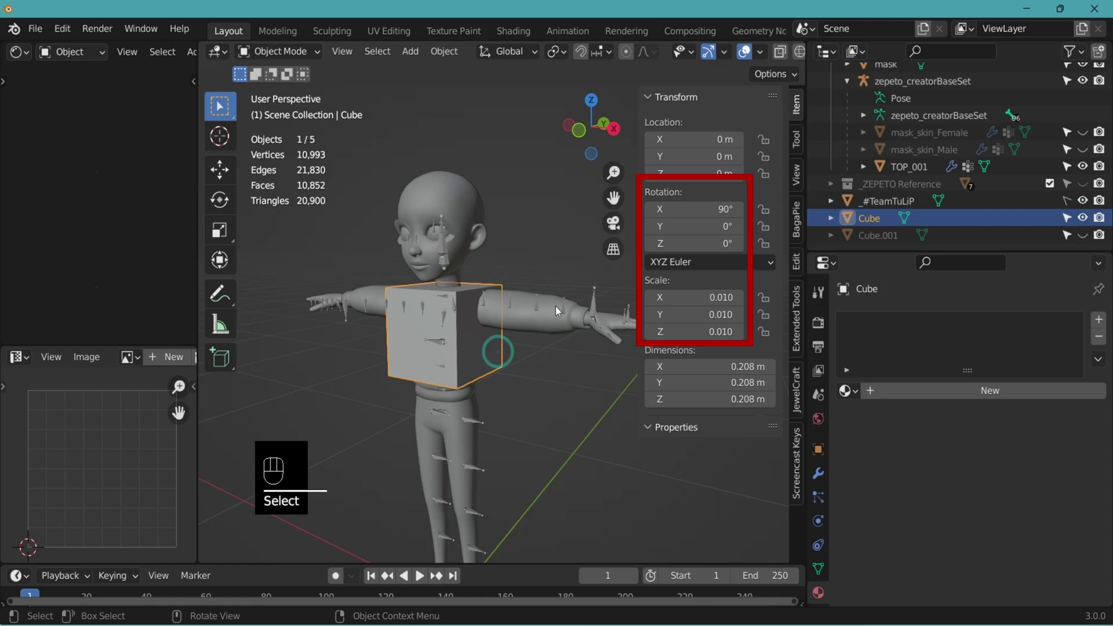
pyautogui.click(442, 229)
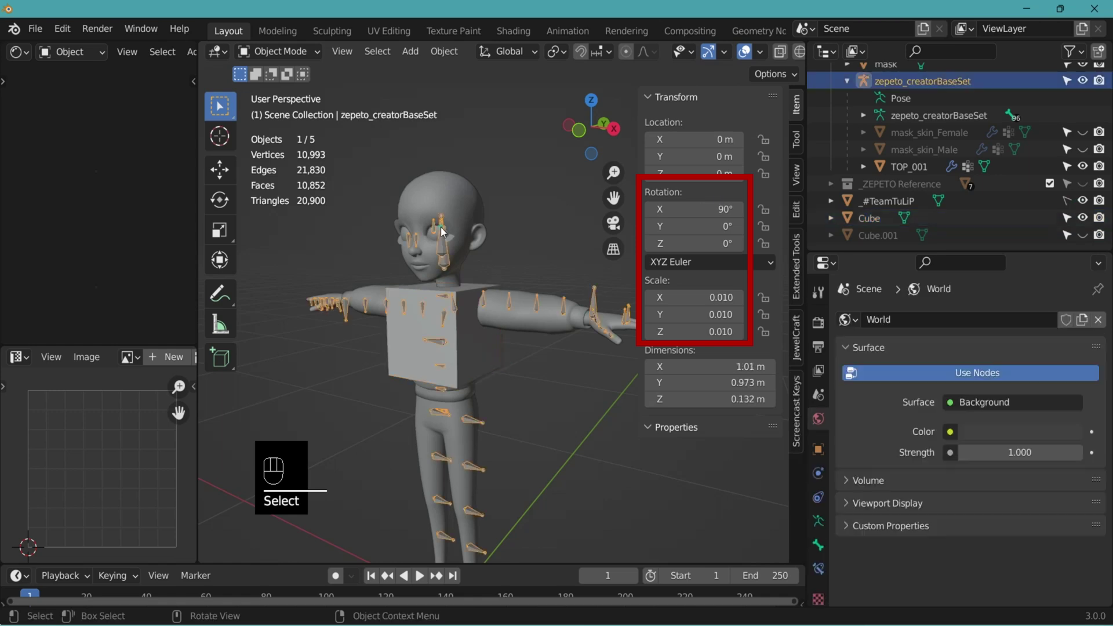
pyautogui.click(462, 199)
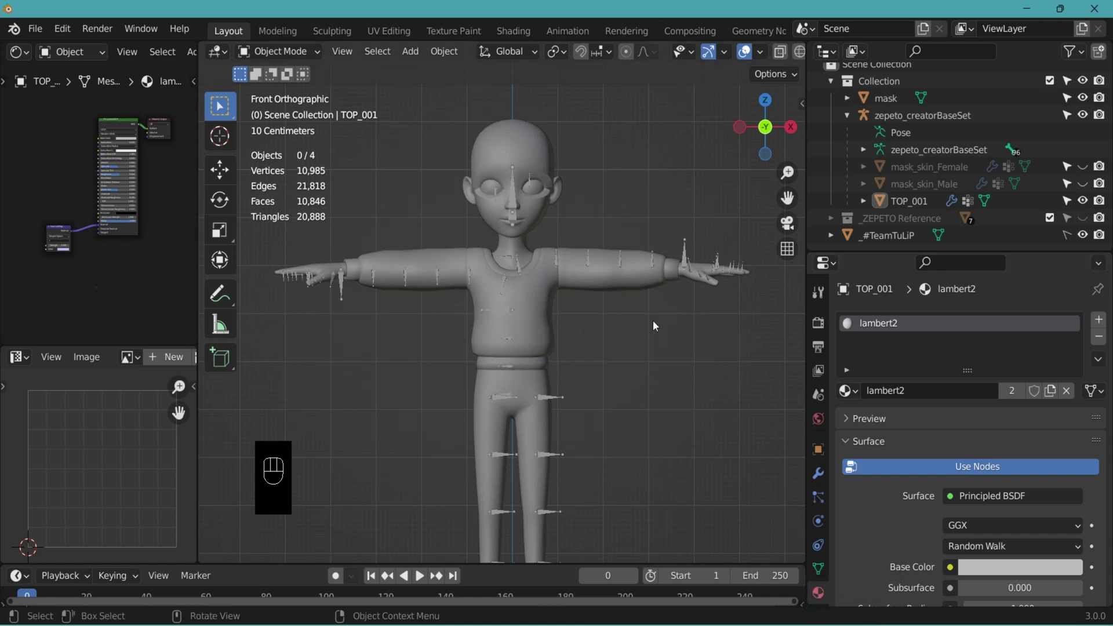
# - Remove TOP_001's lambert2 slot and create a new material named TOP_shd
pyautogui.click(596, 291)
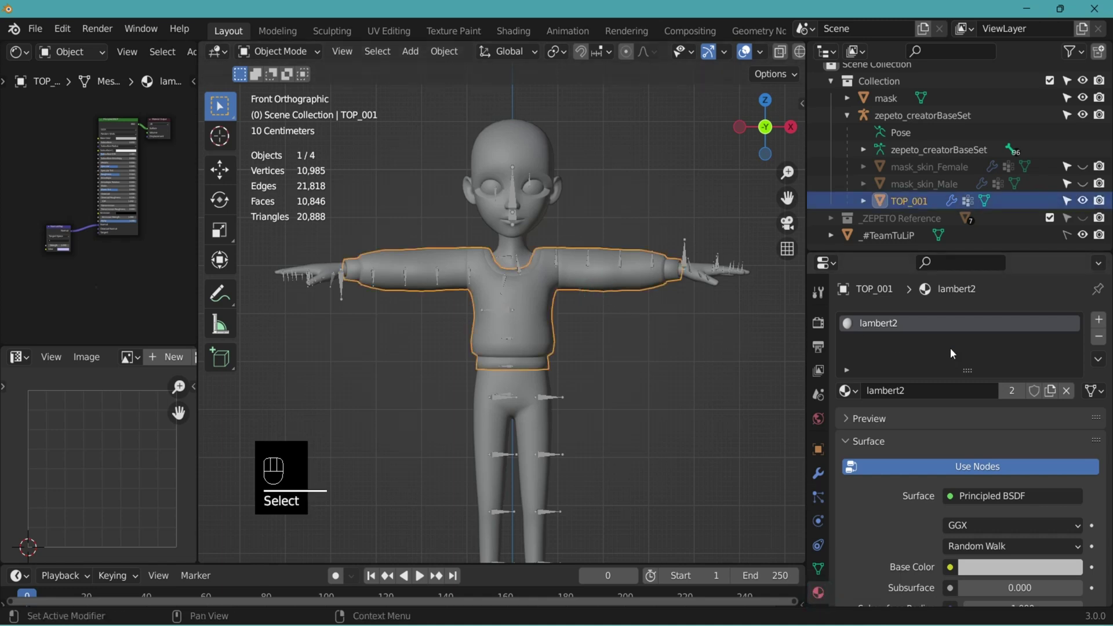
pyautogui.click(1099, 337)
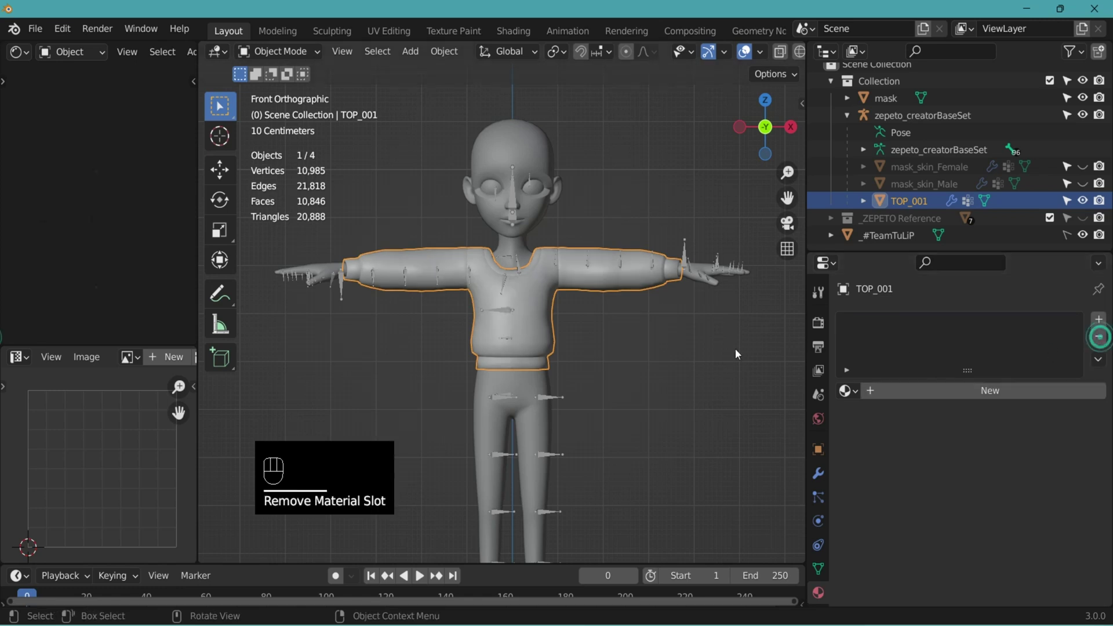
pyautogui.click(868, 391)
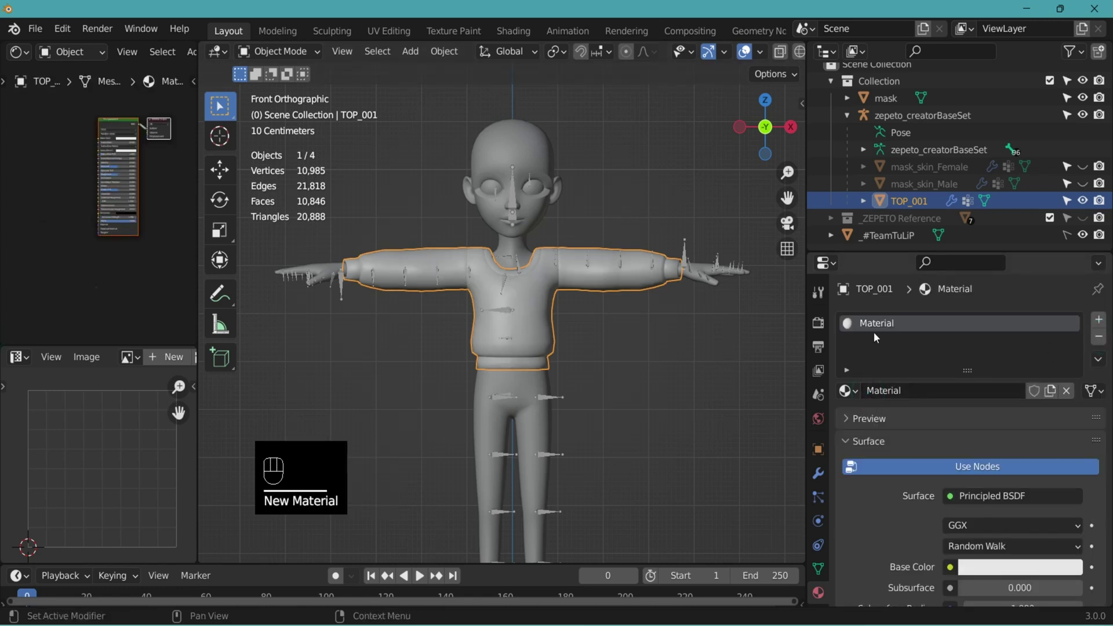
pyautogui.click(878, 391)
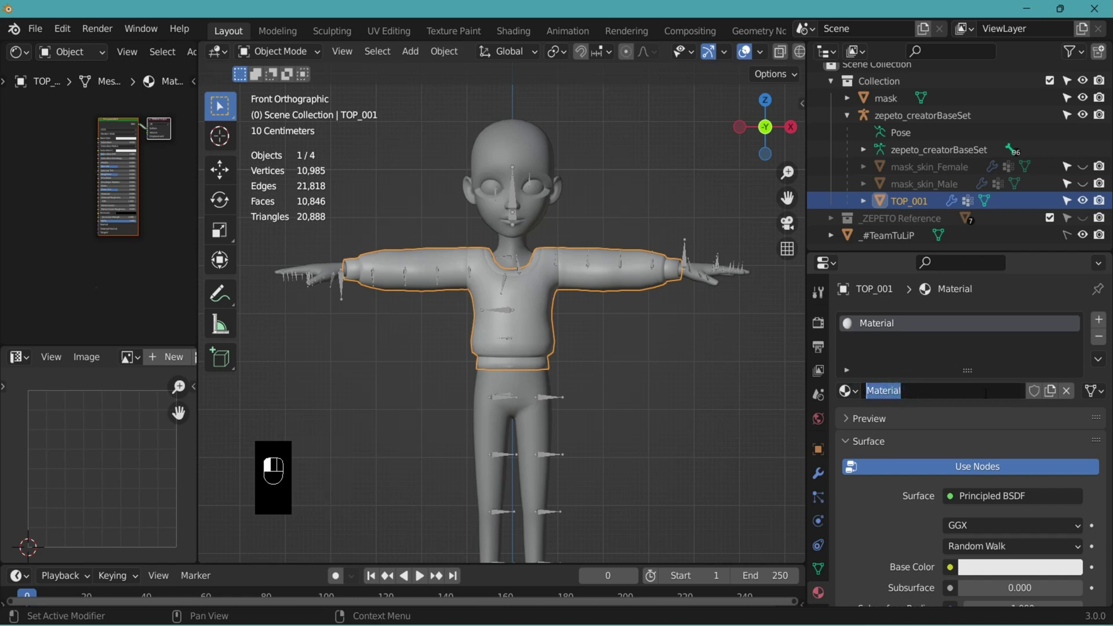
pyautogui.write('TOP_shd')
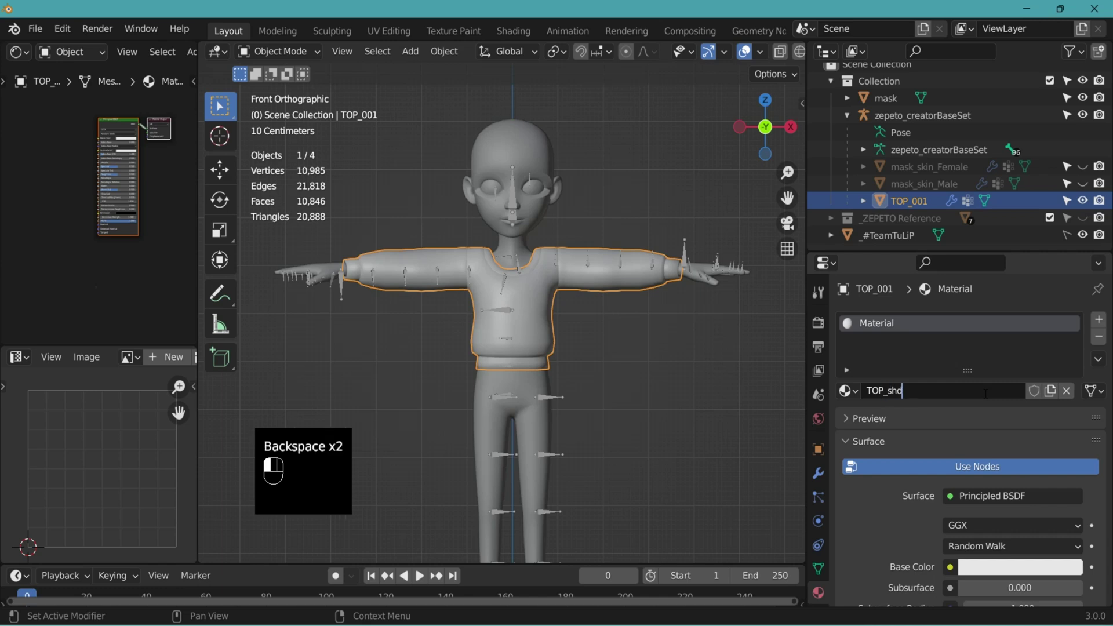
pyautogui.press('Return')
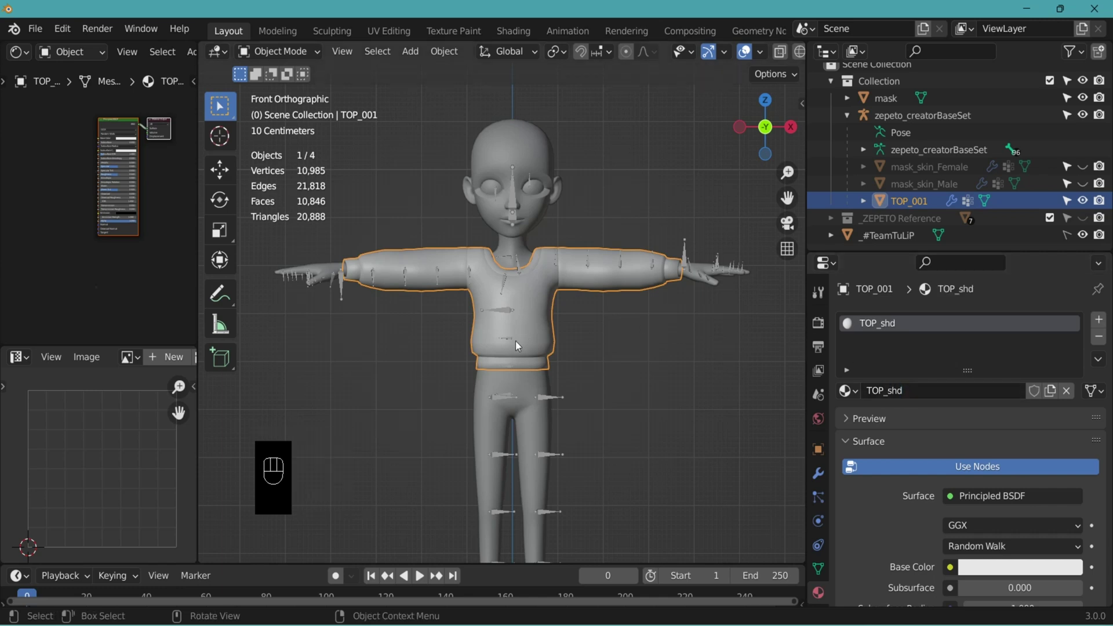
# - Assign TOP_shd to every face of the shirt in Edit Mode
pyautogui.press('Tab')
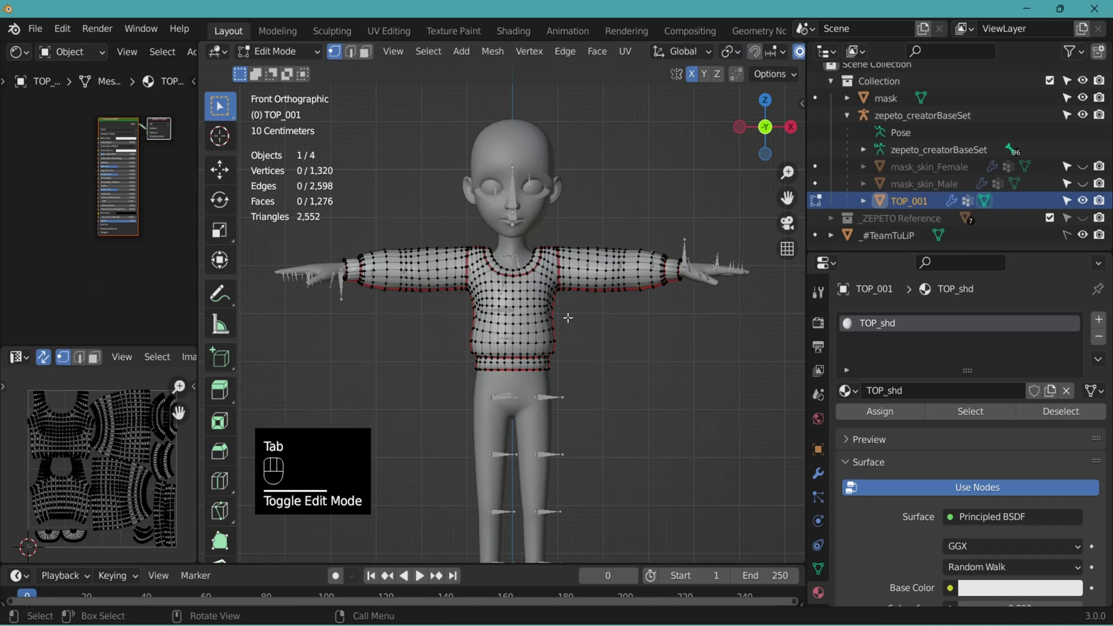
pyautogui.press('a')
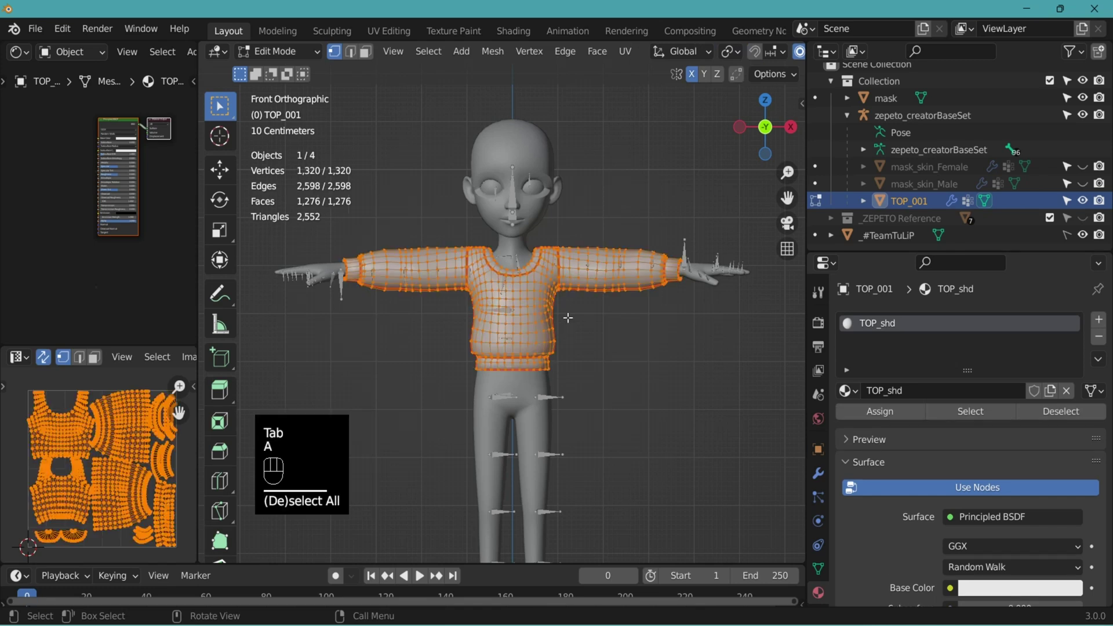
pyautogui.click(881, 417)
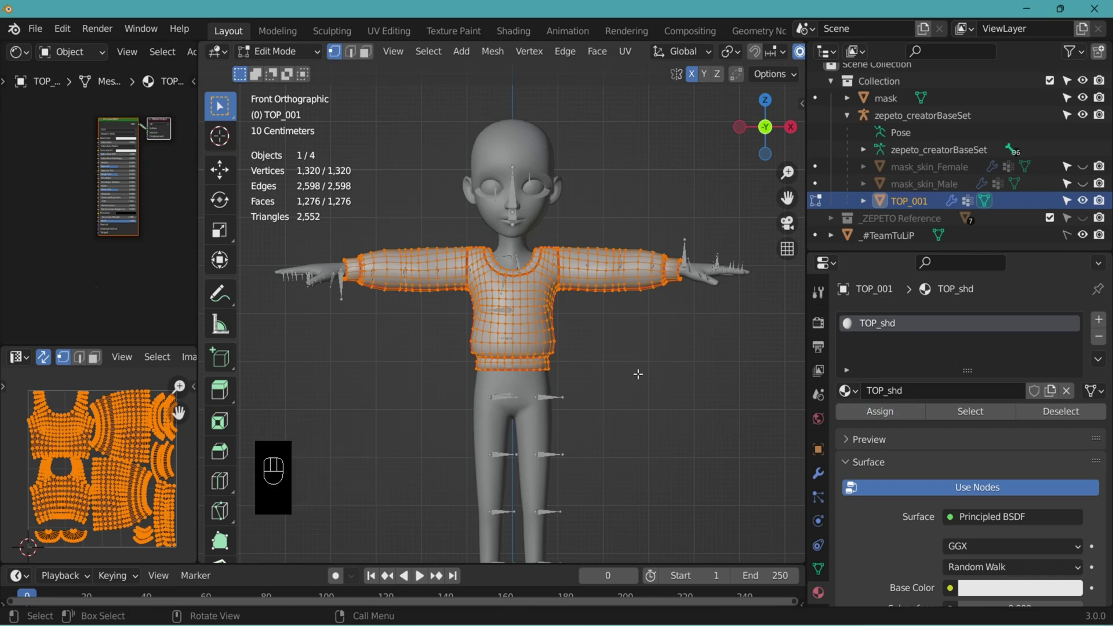
# - Add a second material slot with a new material named TOP2_shd
pyautogui.click(1099, 321)
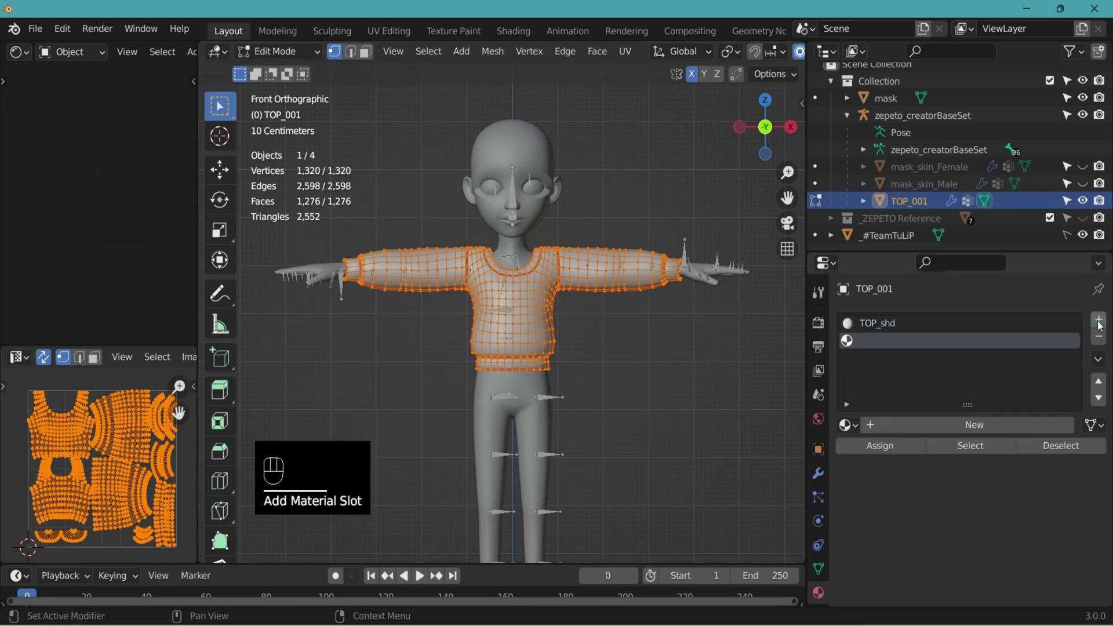
pyautogui.click(979, 425)
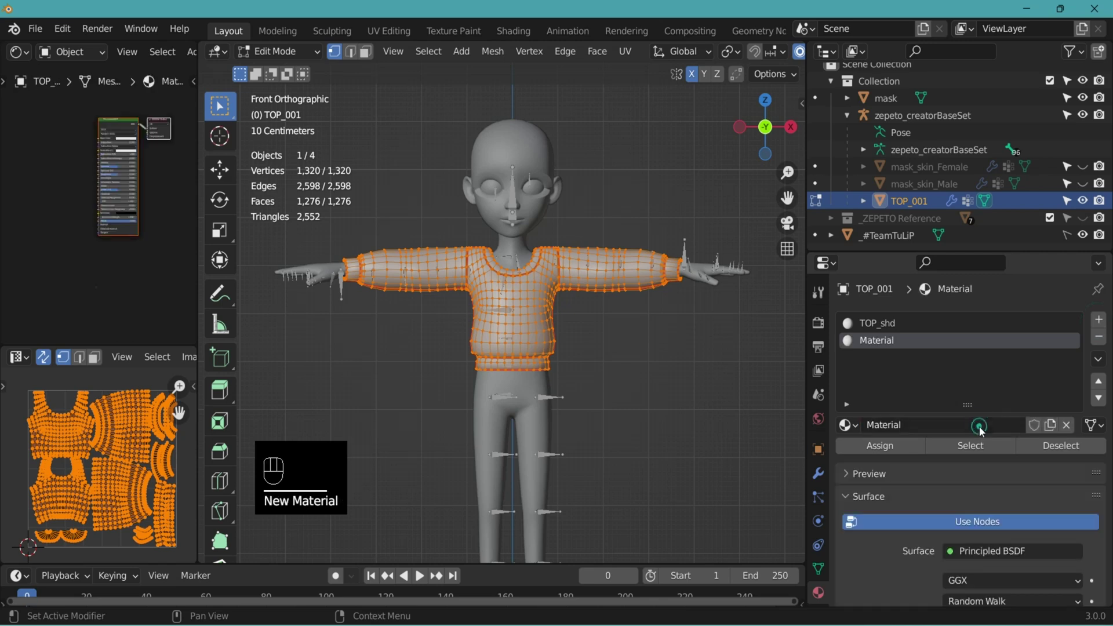
pyautogui.doubleClick(880, 341)
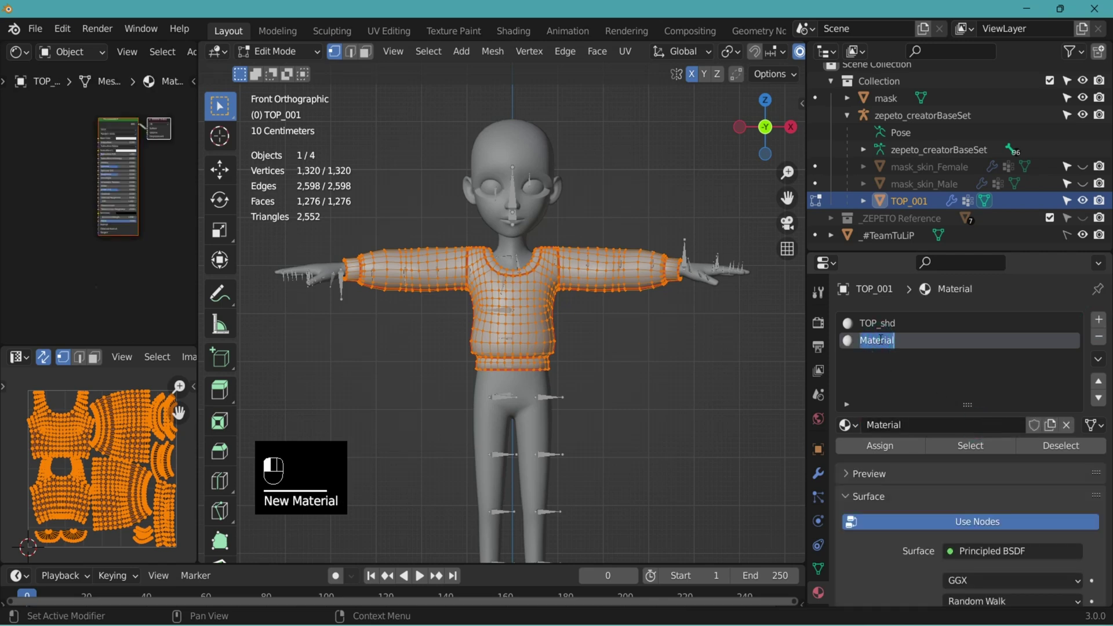
pyautogui.write('TOP2')
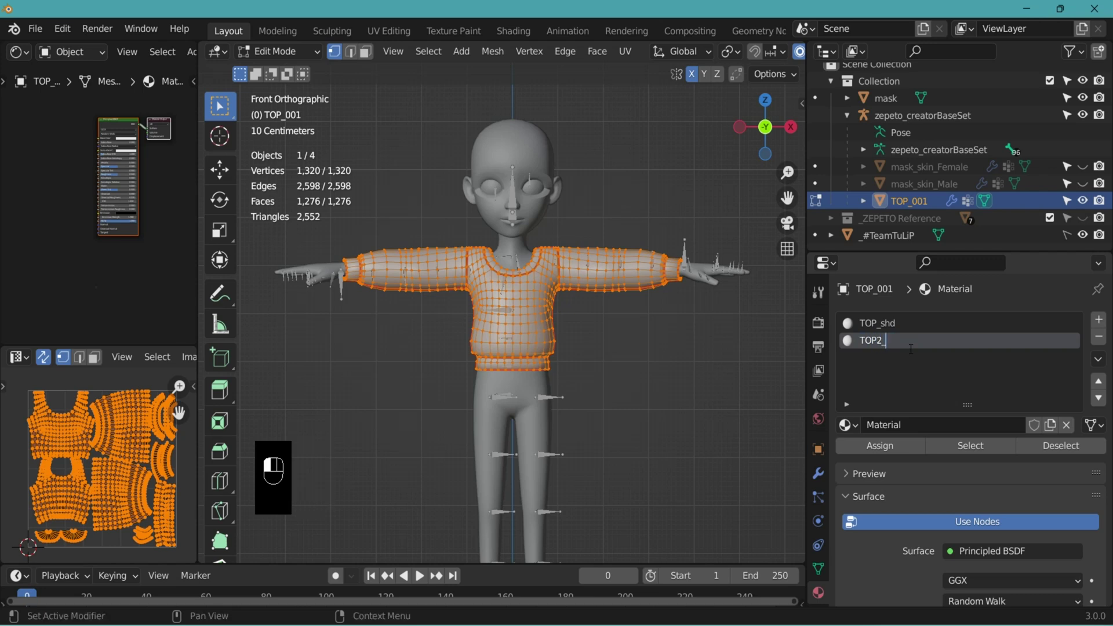
pyautogui.write('_shd')
pyautogui.press('Return')
# - Select the hem's waistband ring with linked selection delimited by seams, all the way around
pyautogui.click(650, 371)
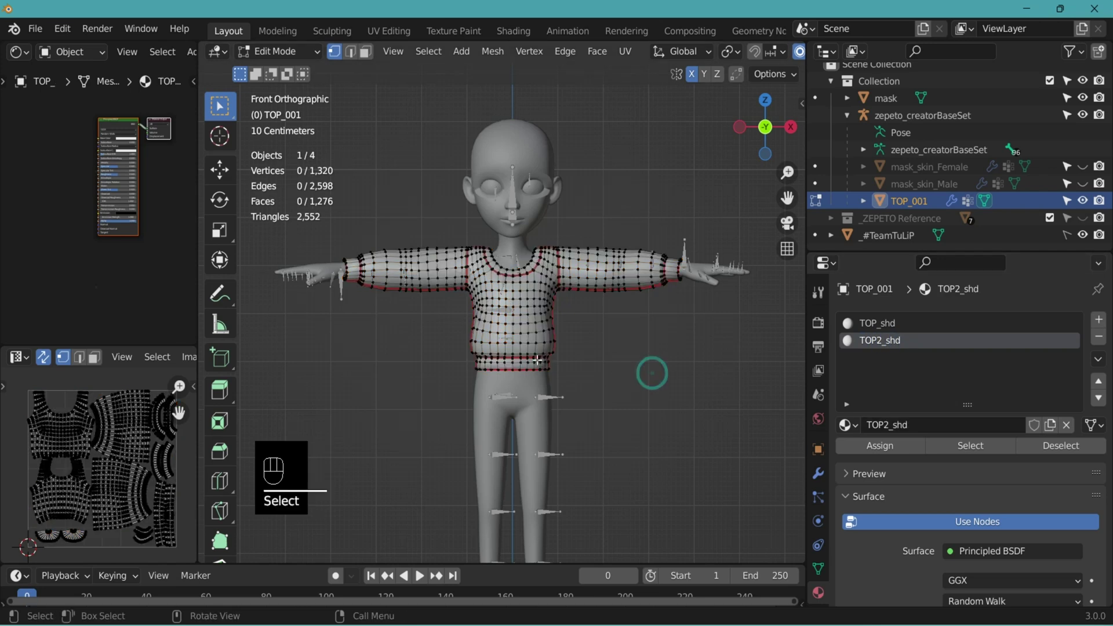
pyautogui.scroll(4, 537, 360)
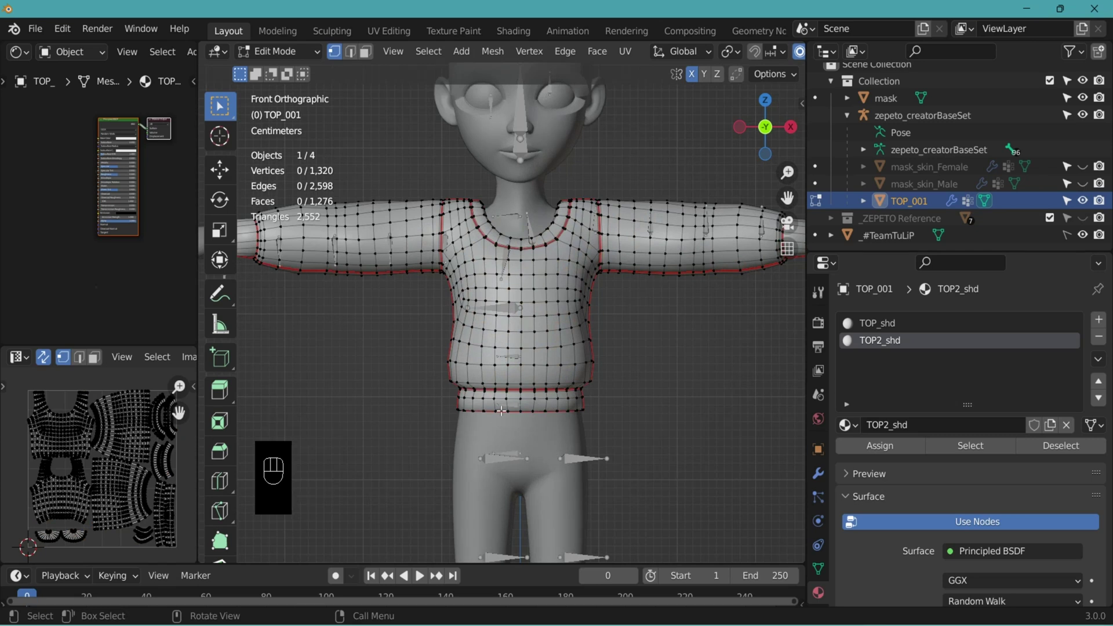
pyautogui.scroll(1, 531, 421)
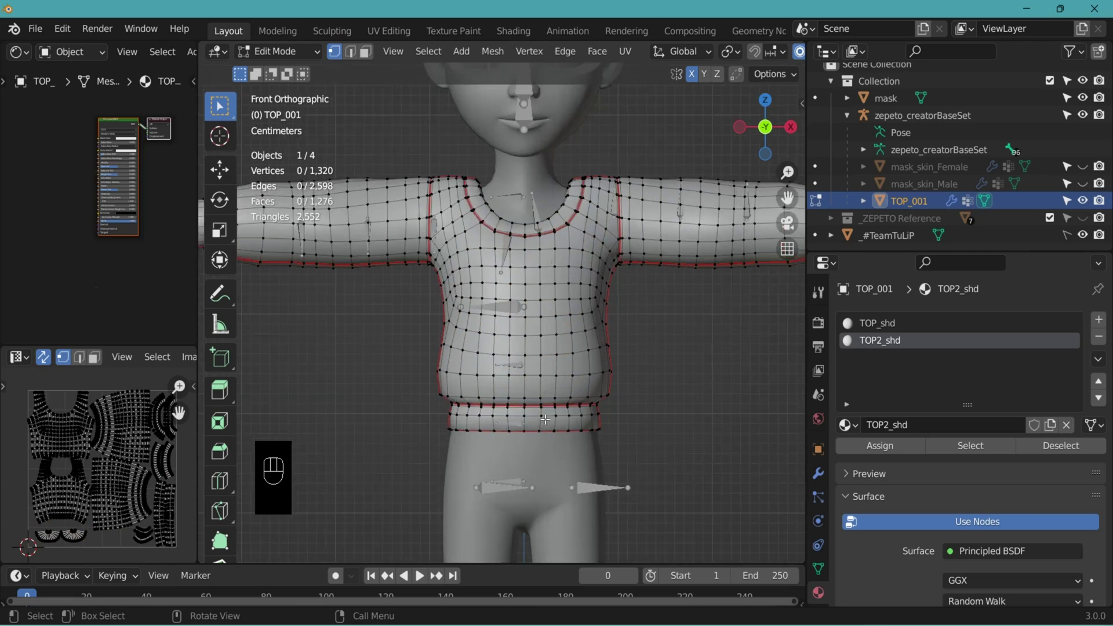
pyautogui.press('l')
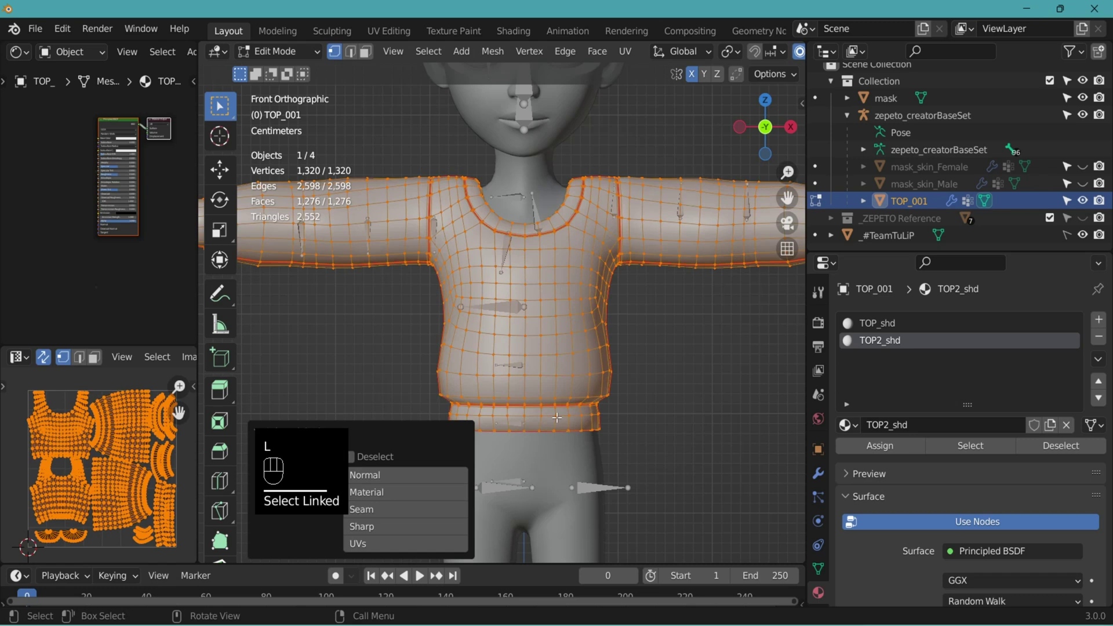
pyautogui.click(364, 512)
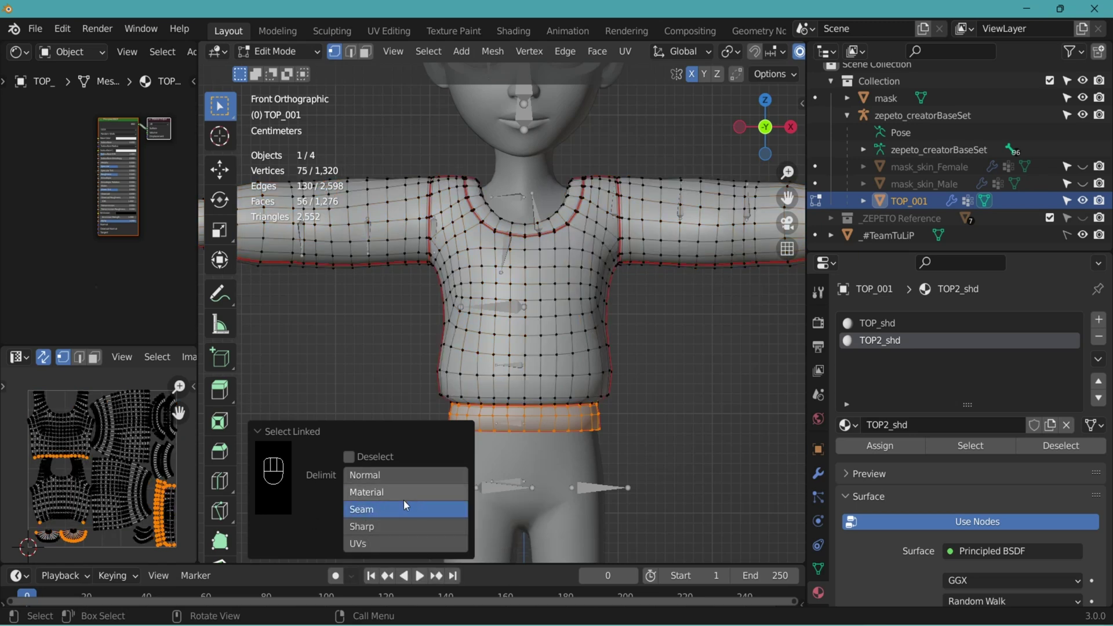
pyautogui.press('l')
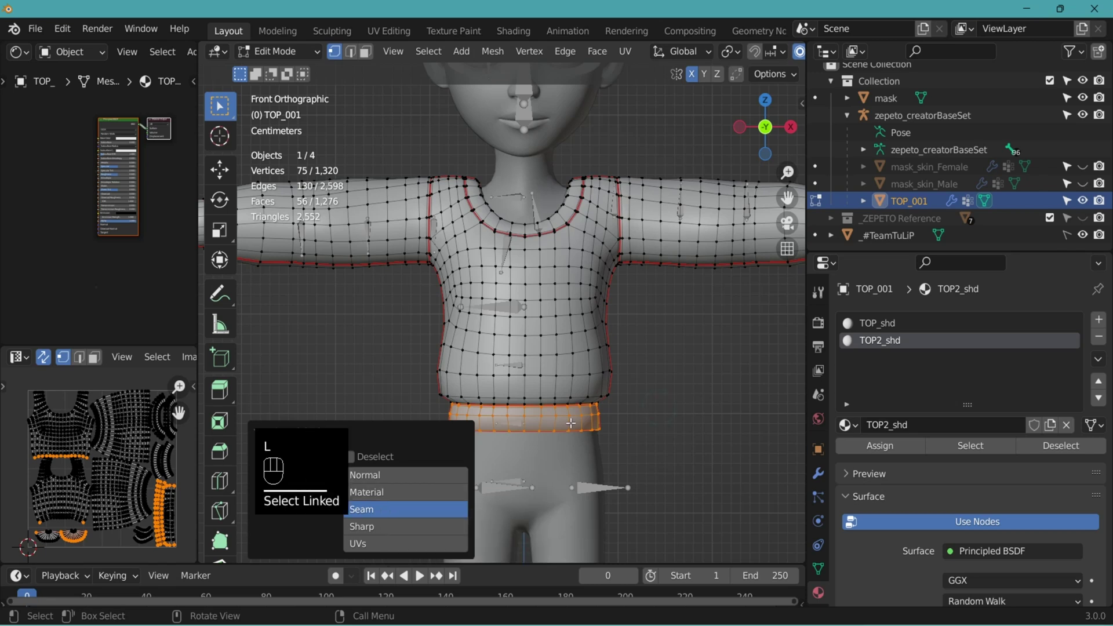
pyautogui.moveTo(571, 423); pyautogui.dragTo(341, 410, button='middle')
pyautogui.press('l')
pyautogui.moveTo(576, 464); pyautogui.dragTo(440, 452, button='middle')
pyautogui.scroll(3, 522, 348)
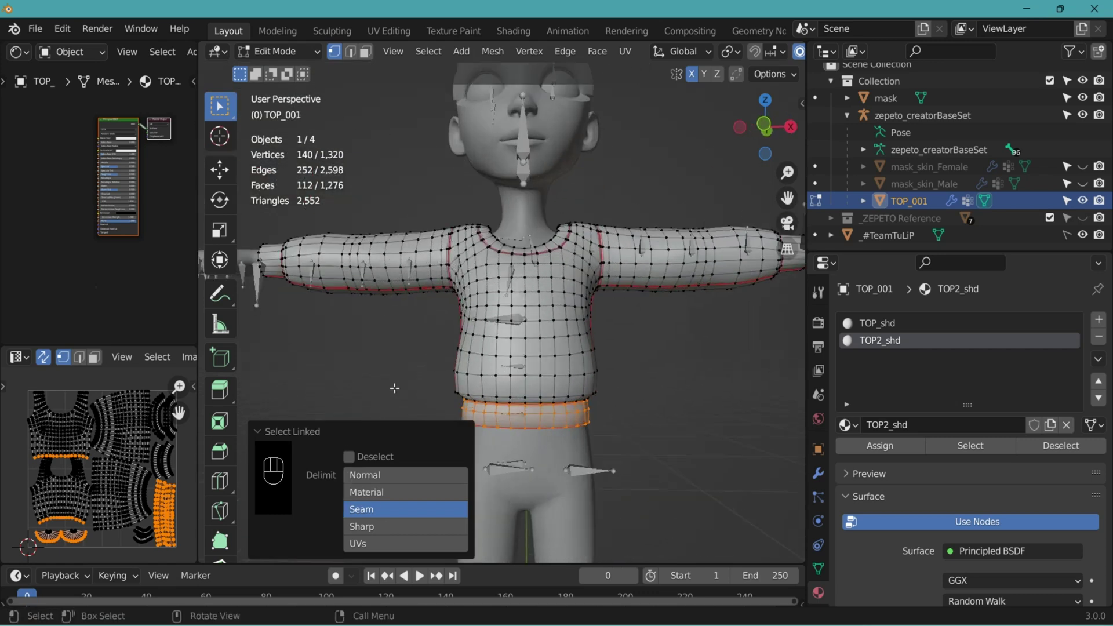
# - Assign TOP2_shd to the waistband and verify which faces TOP_shd and TOP2_shd cover
pyautogui.click(886, 447)
pyautogui.click(714, 404)
pyautogui.click(885, 324)
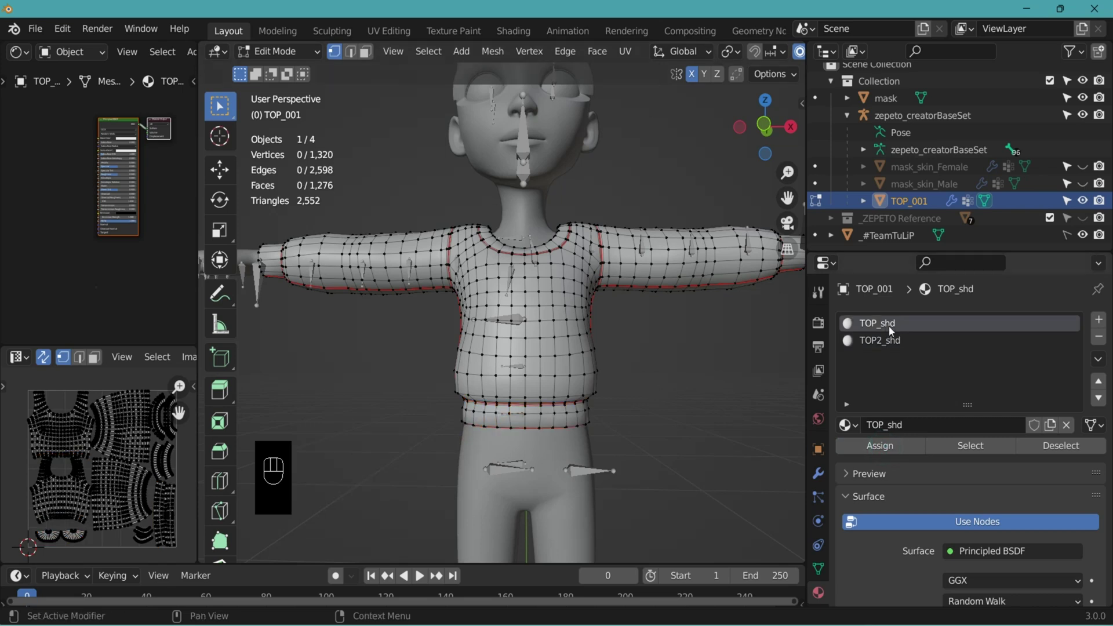
pyautogui.click(989, 444)
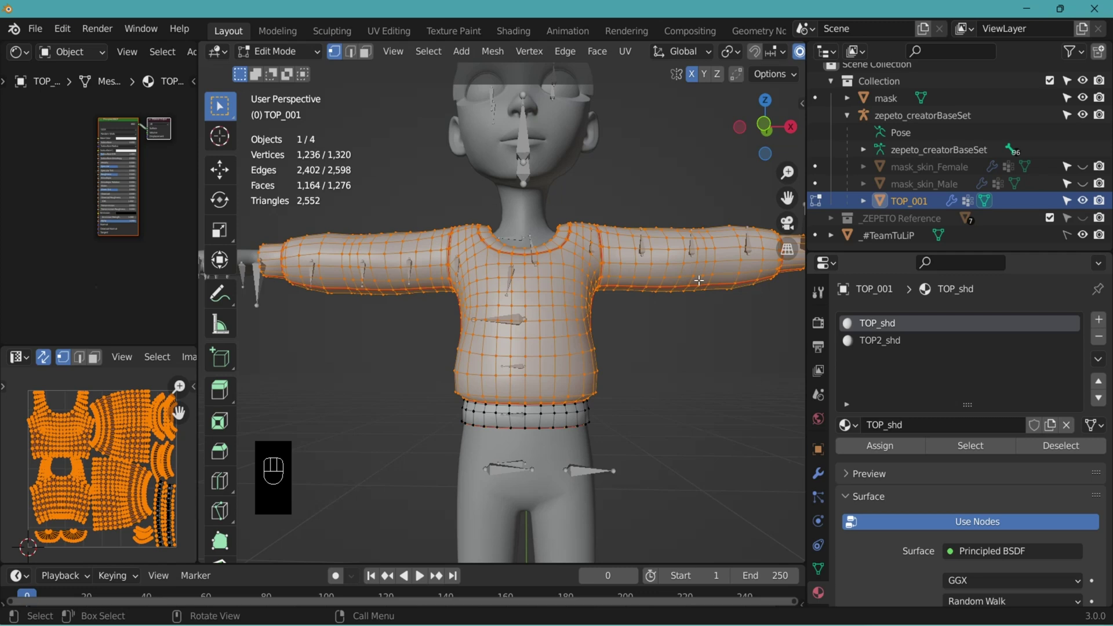
pyautogui.click(861, 324)
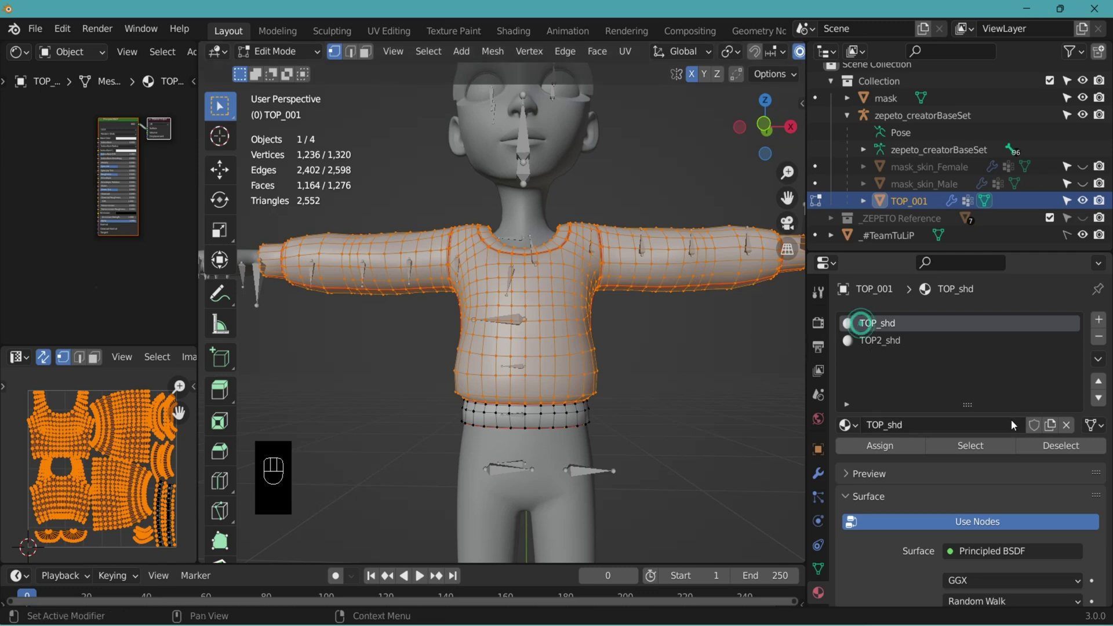
pyautogui.click(1059, 444)
pyautogui.click(898, 340)
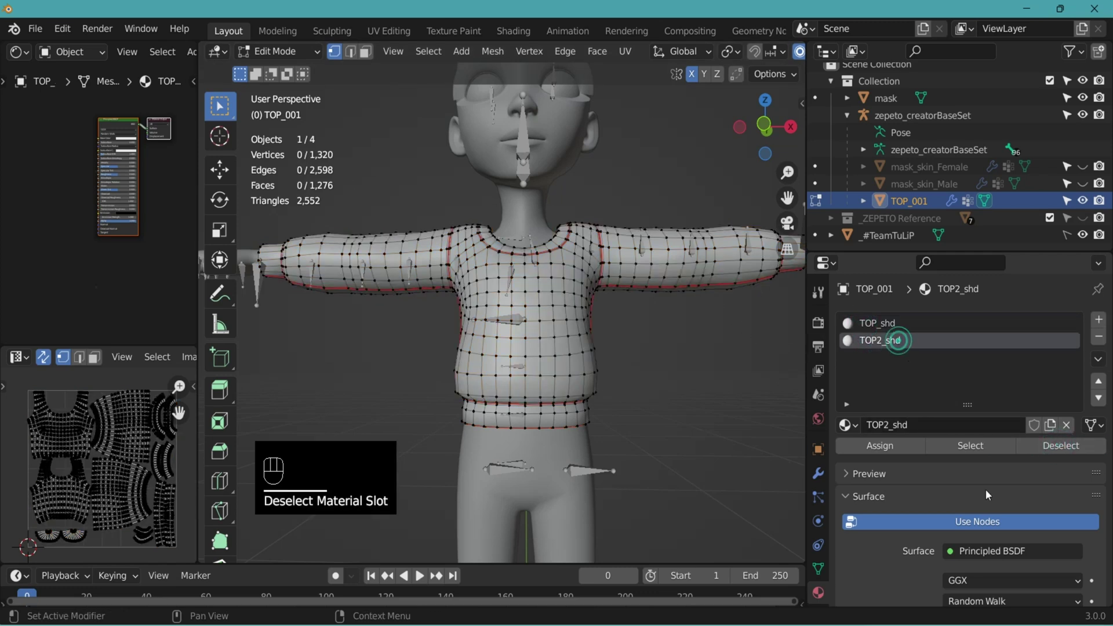
pyautogui.click(971, 445)
pyautogui.moveTo(634, 340); pyautogui.dragTo(696, 348, button='middle')
# - Deselect all faces and return to Object Mode in front orthographic view
pyautogui.hotkey('alt', 'a')
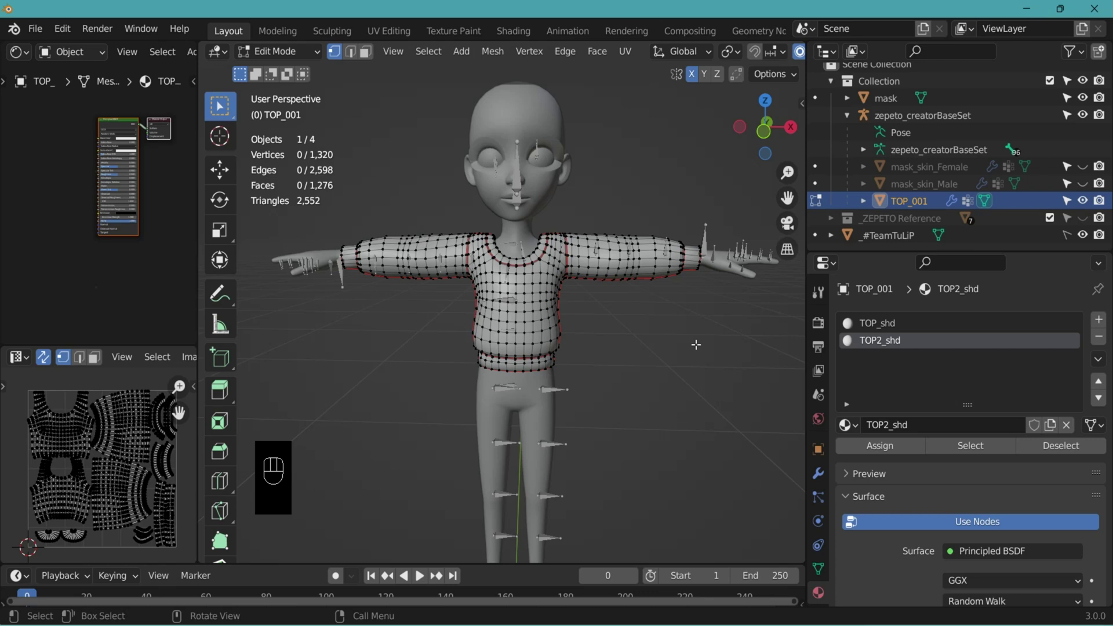
pyautogui.press('Tab')
pyautogui.press('KP_1')
# - Select the mask, zepeto_creatorBaseSet armature and TOP_001 together in the viewport
pyautogui.click(511, 218)
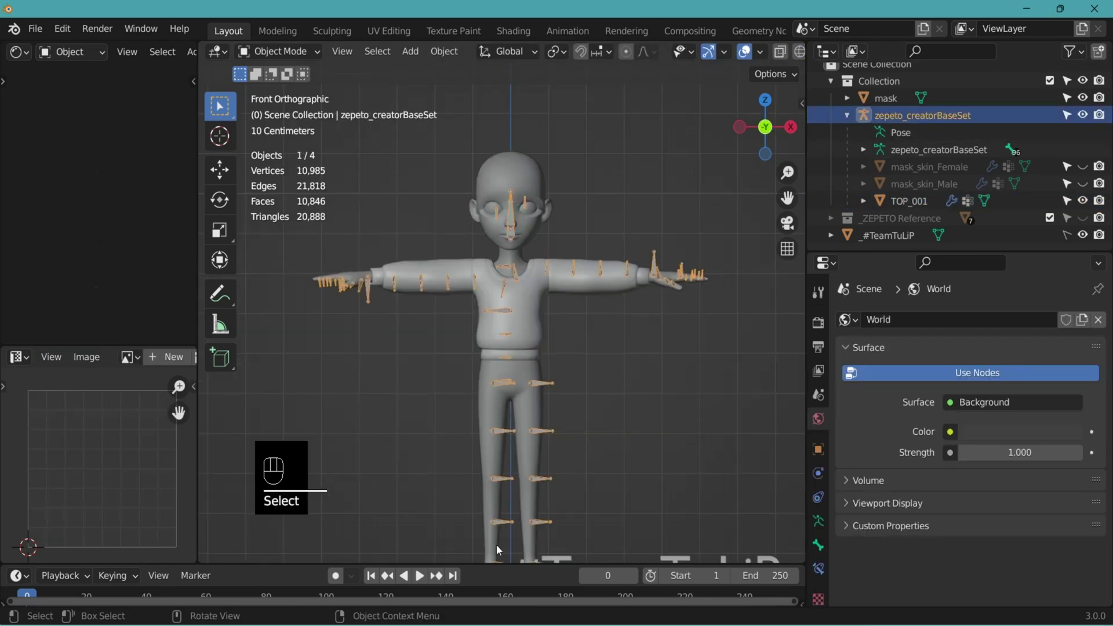
pyautogui.click(530, 504)
pyautogui.click(632, 351)
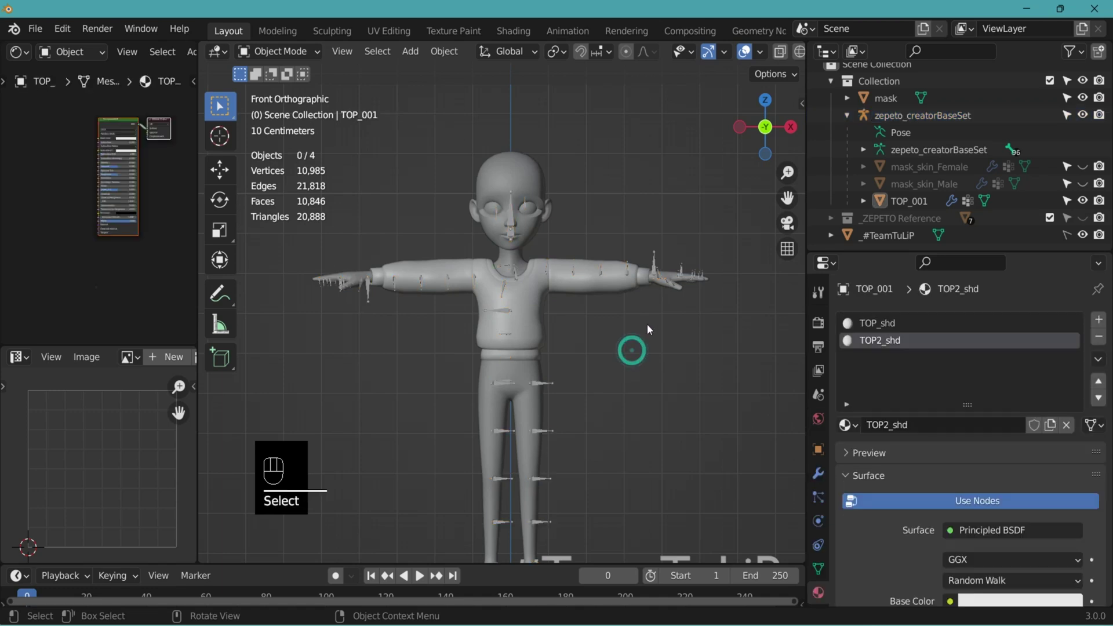
pyautogui.click(521, 169)
pyautogui.press('shift')
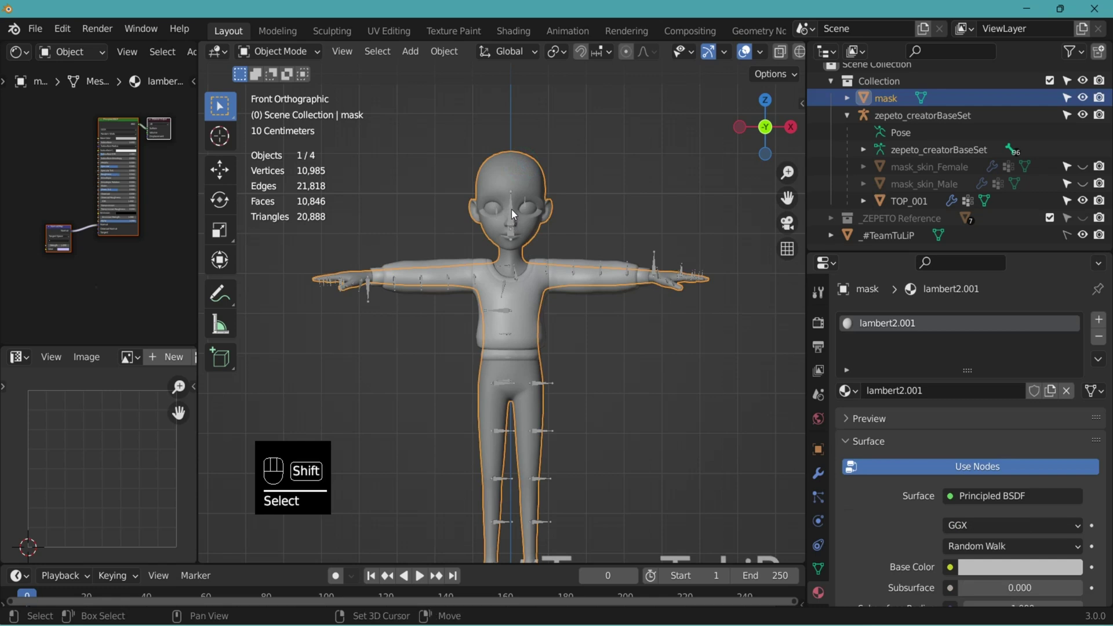
pyautogui.keyDown('shift'); pyautogui.click(513, 213); pyautogui.keyUp('shift')
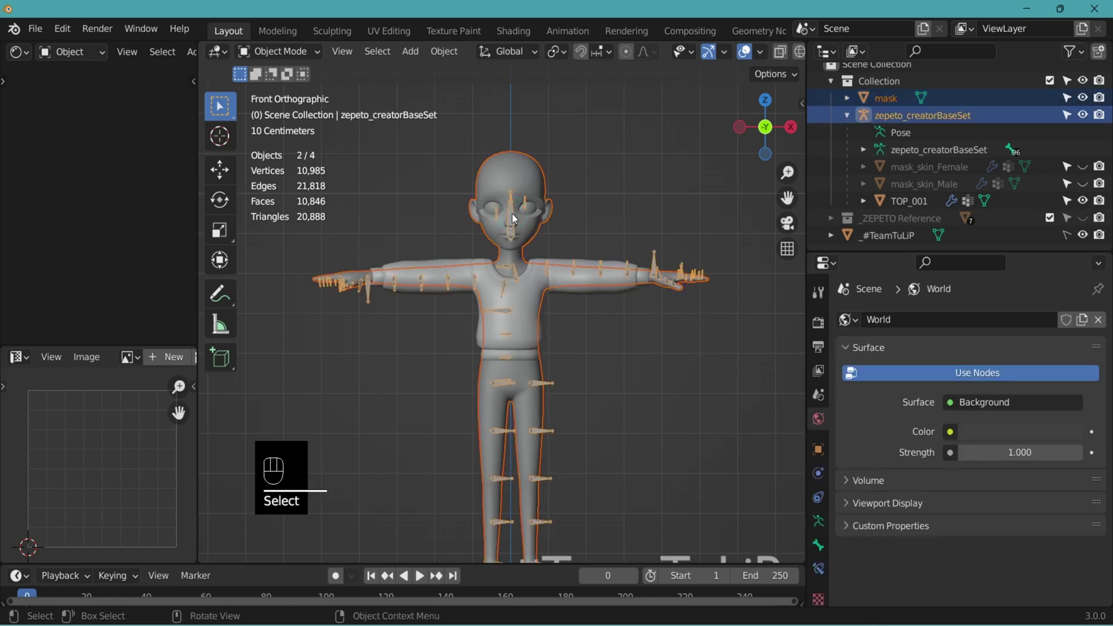
pyautogui.keyDown('shift'); pyautogui.click(604, 291); pyautogui.keyUp('shift')
# - Reselect the mask, zepeto_creatorBaseSet and TOP_001 in the Outliner and open the File menu
pyautogui.click(748, 272)
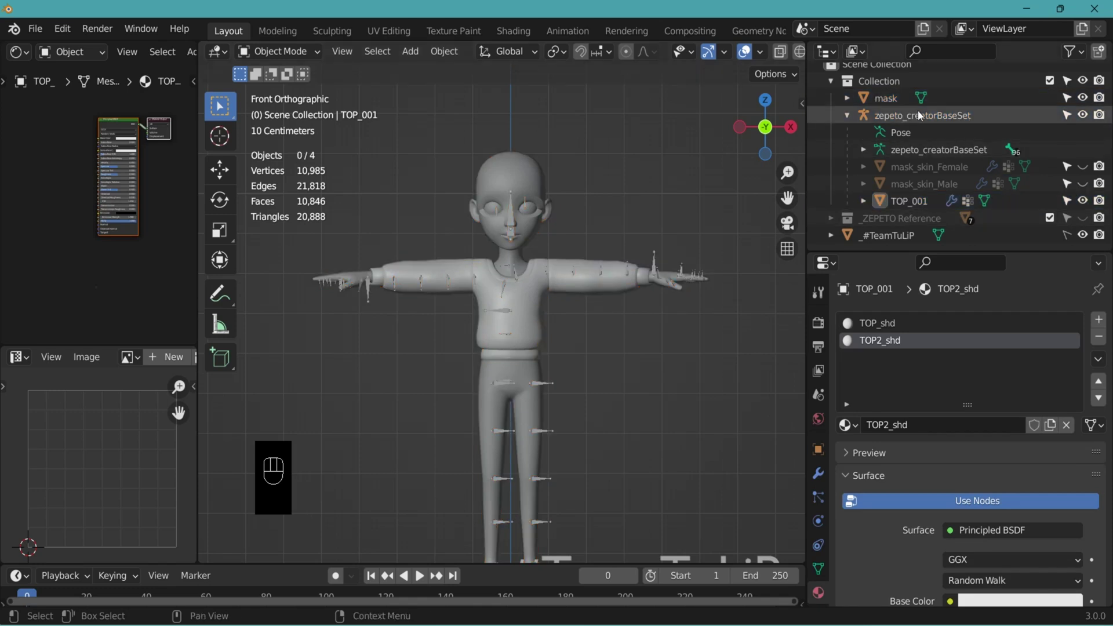
pyautogui.click(893, 99)
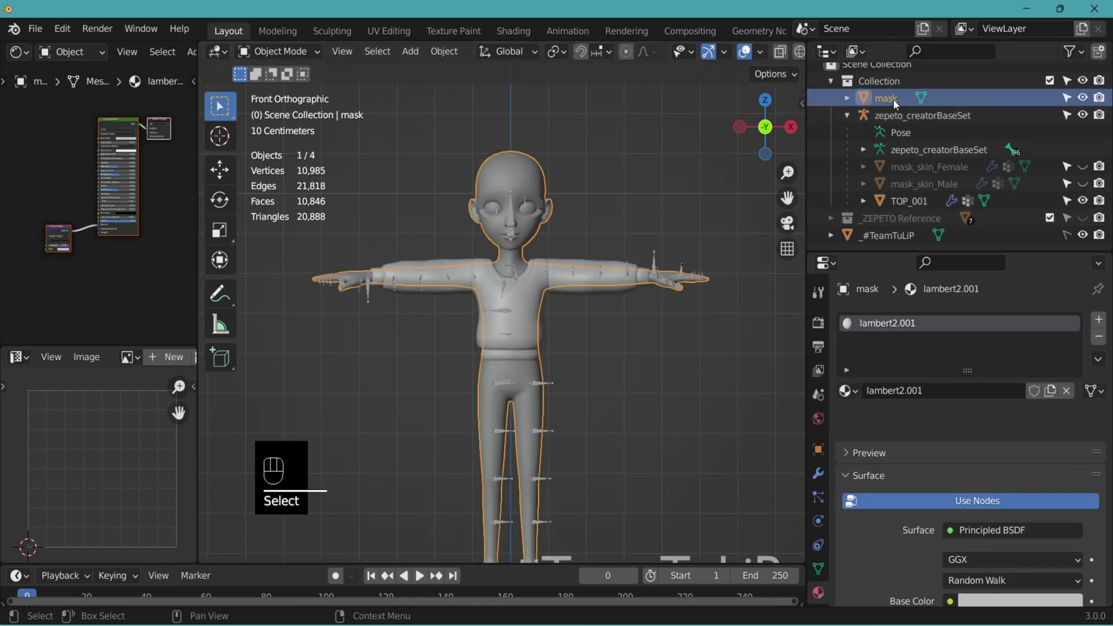
pyautogui.keyDown('ctrl'); pyautogui.click(950, 116); pyautogui.keyUp('ctrl')
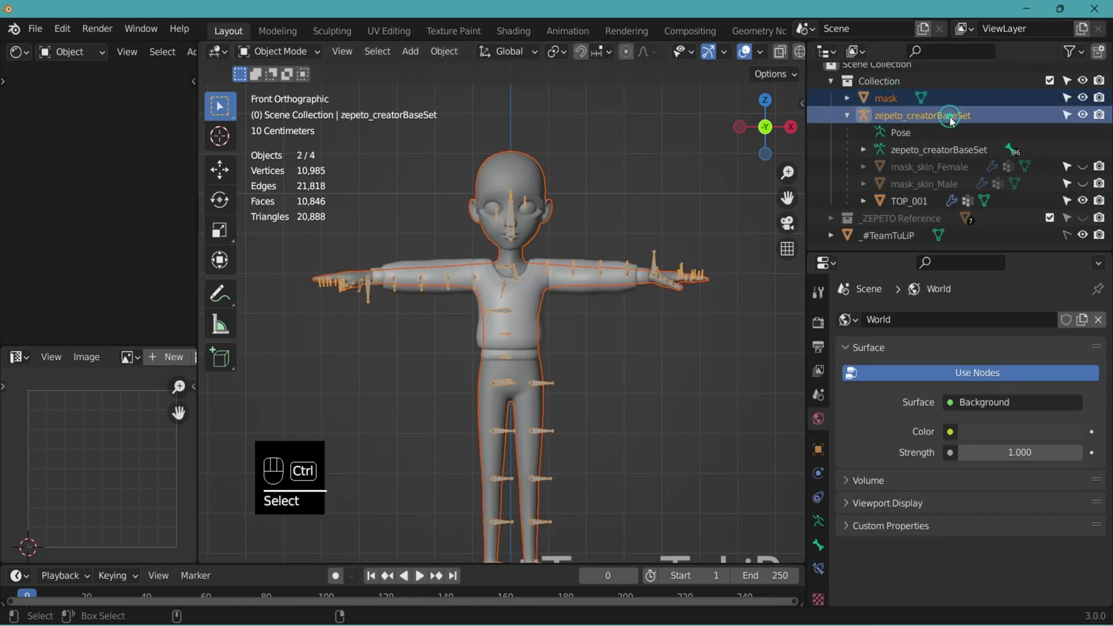
pyautogui.keyDown('ctrl'); pyautogui.click(921, 203); pyautogui.keyUp('ctrl')
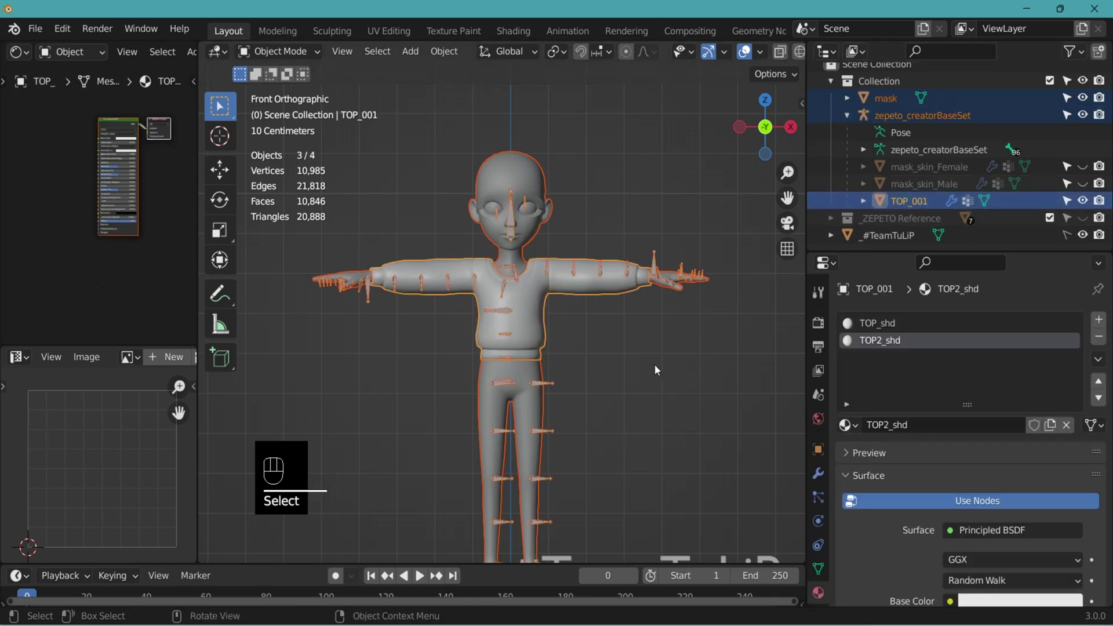
pyautogui.click(33, 32)
# - Export the selection as [TuLiP]_TOP_001_Ch 3.fbx with Armature, Mesh and Other types, Bake Animation off
pyautogui.moveTo(89, 284)
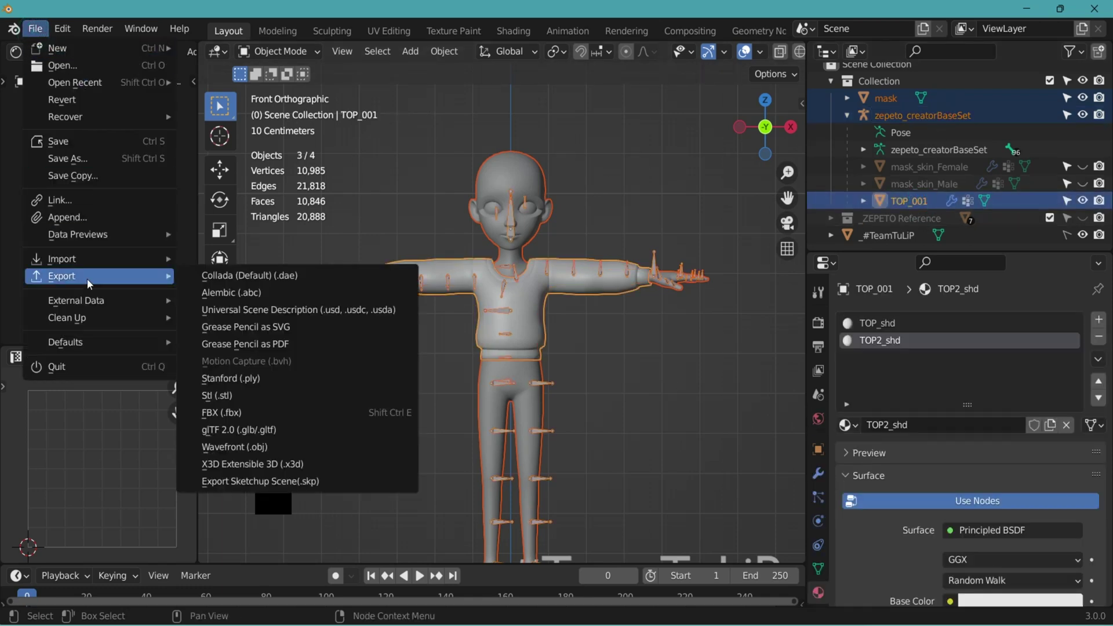
pyautogui.click(243, 413)
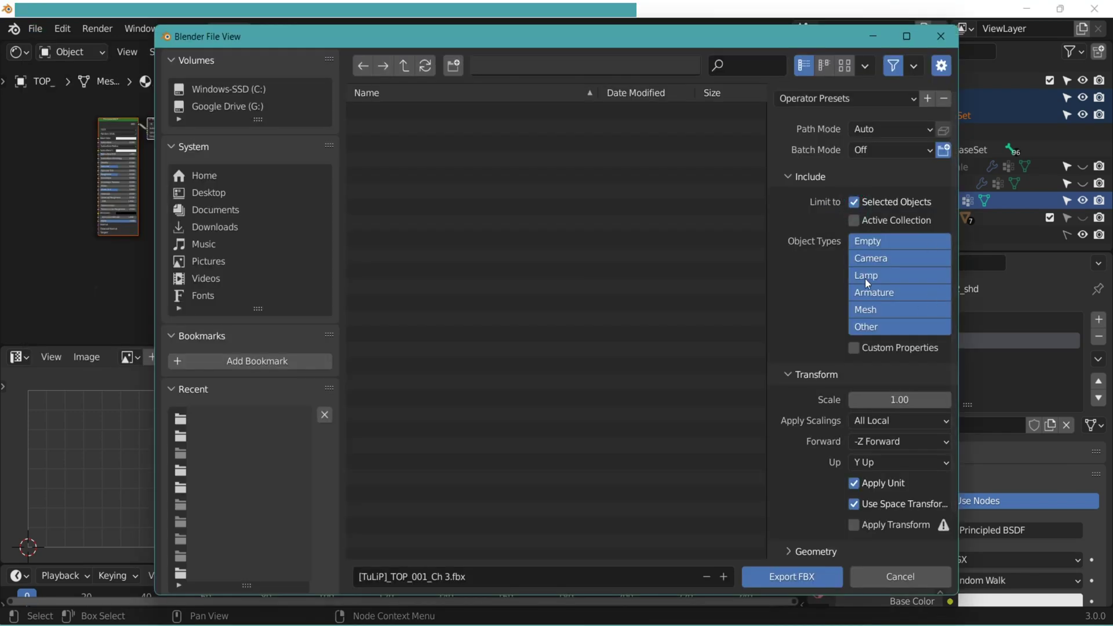
pyautogui.click(896, 293)
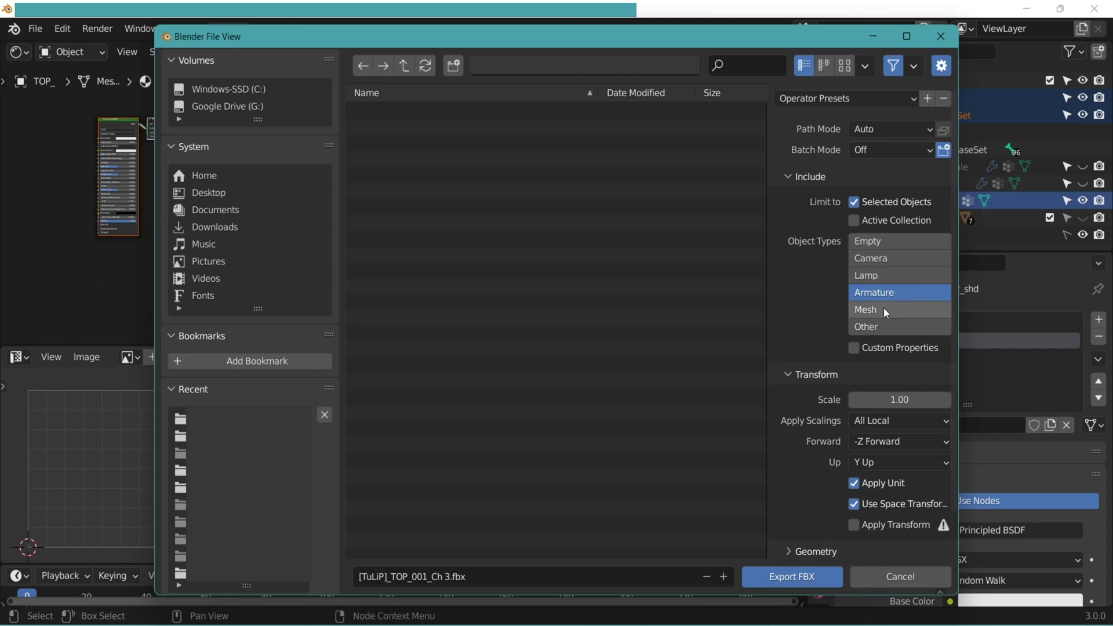
pyautogui.keyDown('shift'); pyautogui.moveTo(882, 310); pyautogui.dragTo(884, 330); pyautogui.keyUp('shift')
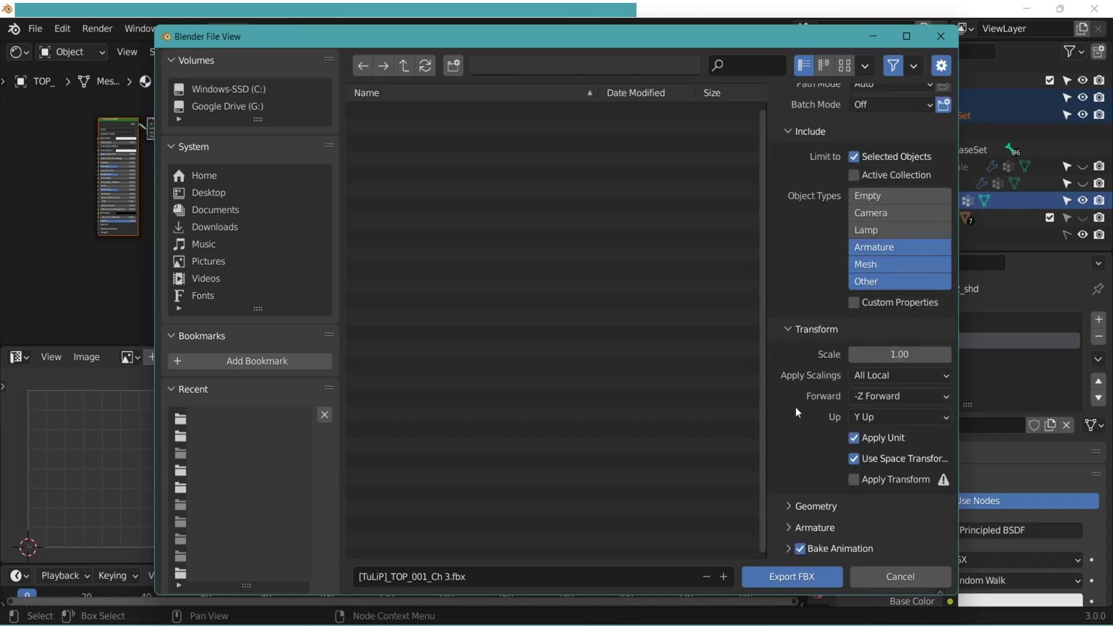
pyautogui.scroll(-2, 796, 406)
pyautogui.click(800, 548)
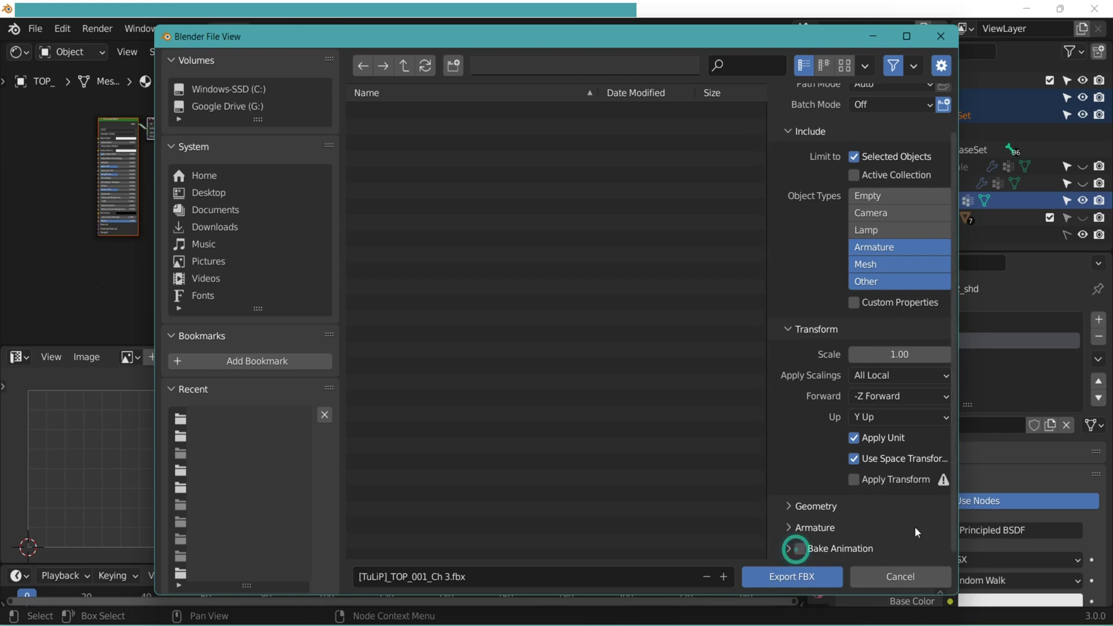
pyautogui.click(786, 576)
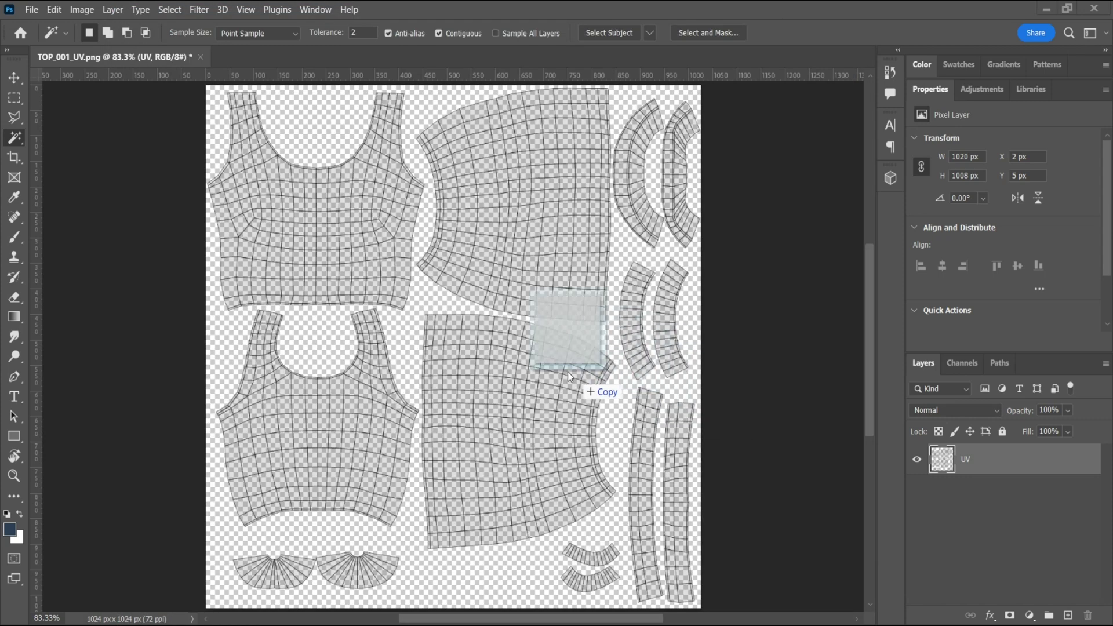
# - Place the [TuLiP]_Cotton Texture_Ch 4 image as a layer filling the 1024 px UV canvas
pyautogui.moveTo(568, 371); pyautogui.dragTo(525, 364)
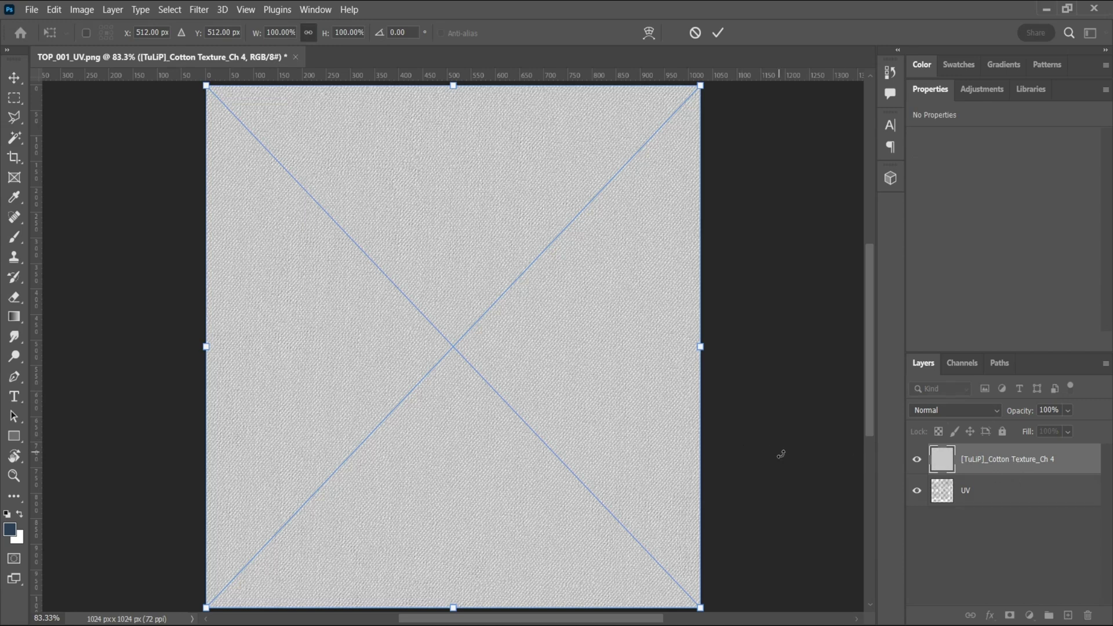
pyautogui.click(778, 468)
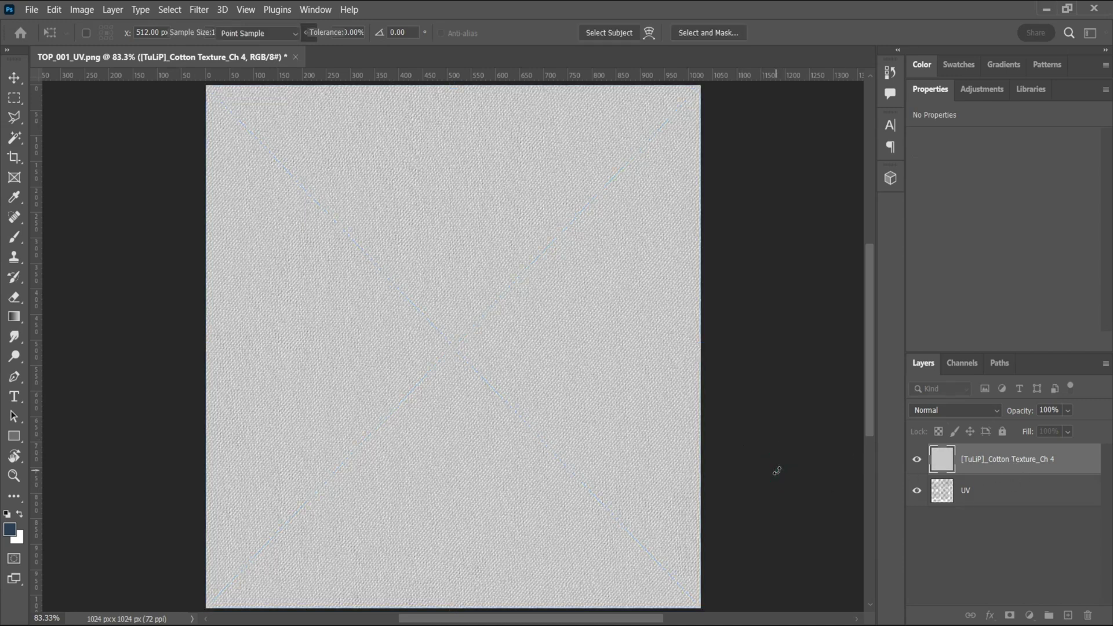
# - Move the cotton texture layer below the UV layer and rasterize it
pyautogui.moveTo(1007, 459); pyautogui.dragTo(1010, 507)
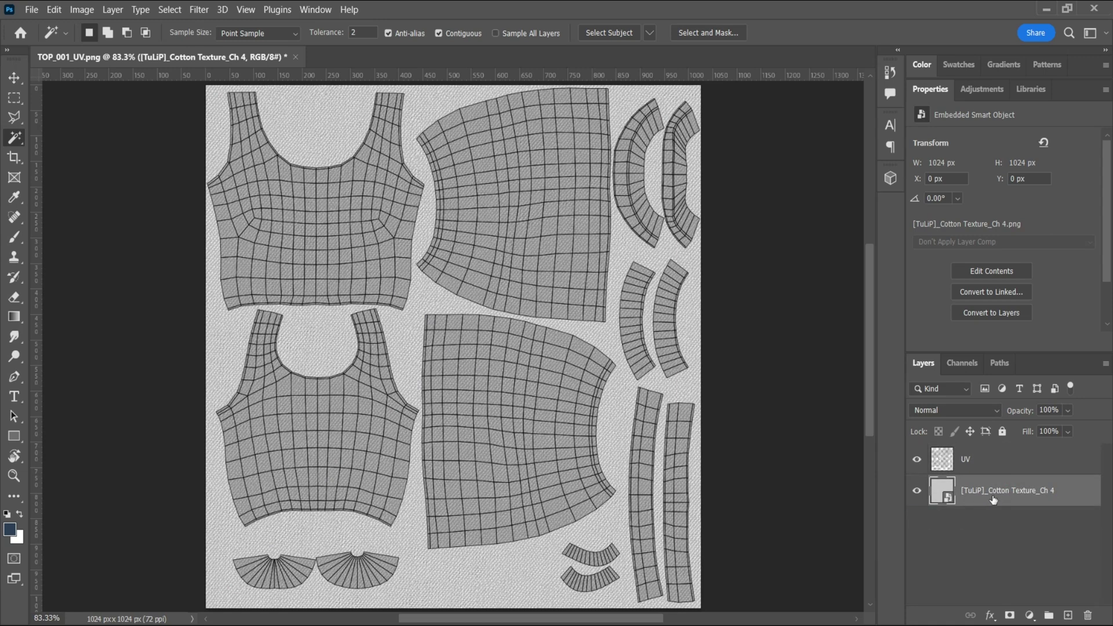
pyautogui.rightClick(990, 500)
pyautogui.click(814, 319)
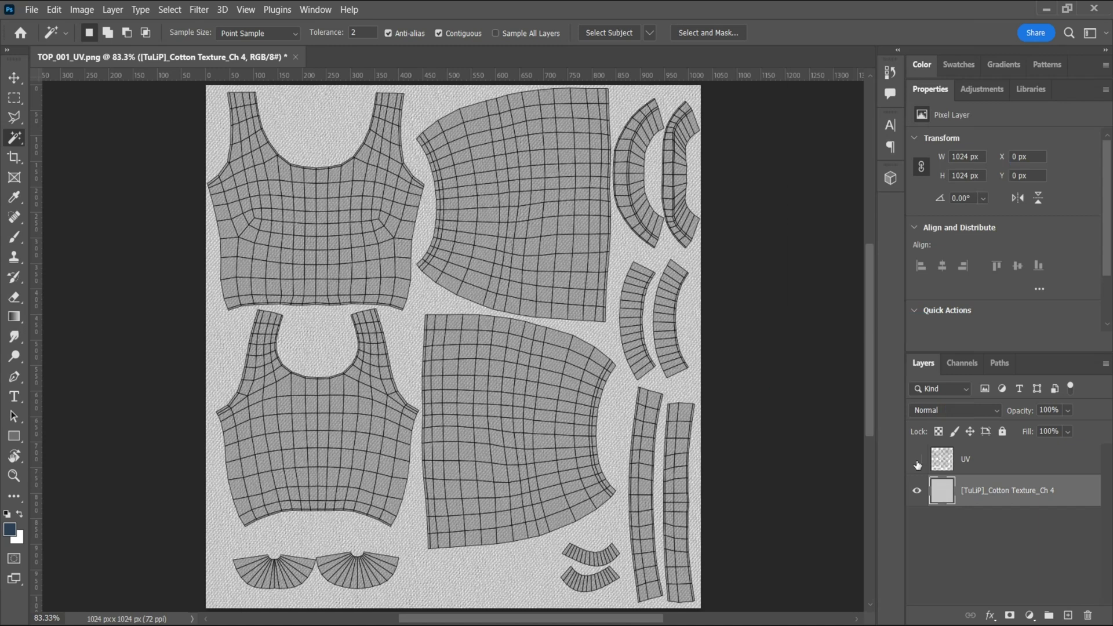
# - Set the UV layer's opacity to 50% so the wireframe overlays the fabric
pyautogui.click(917, 461)
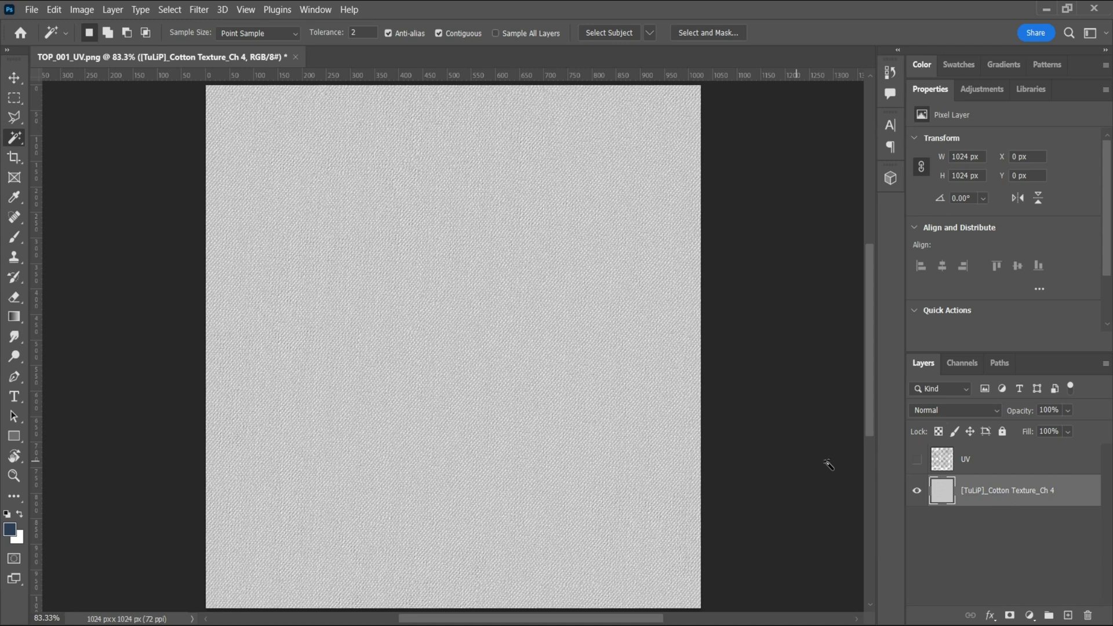
pyautogui.click(917, 460)
pyautogui.click(1003, 459)
pyautogui.click(1068, 410)
pyautogui.click(1068, 410)
pyautogui.write('50')
pyautogui.click(969, 523)
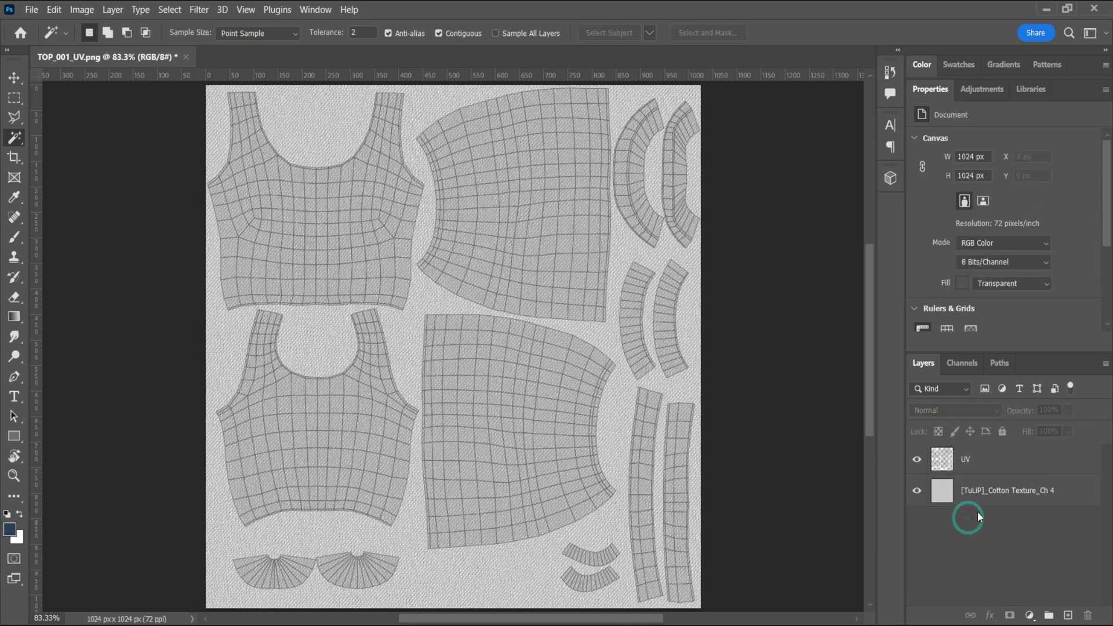
pyautogui.click(977, 507)
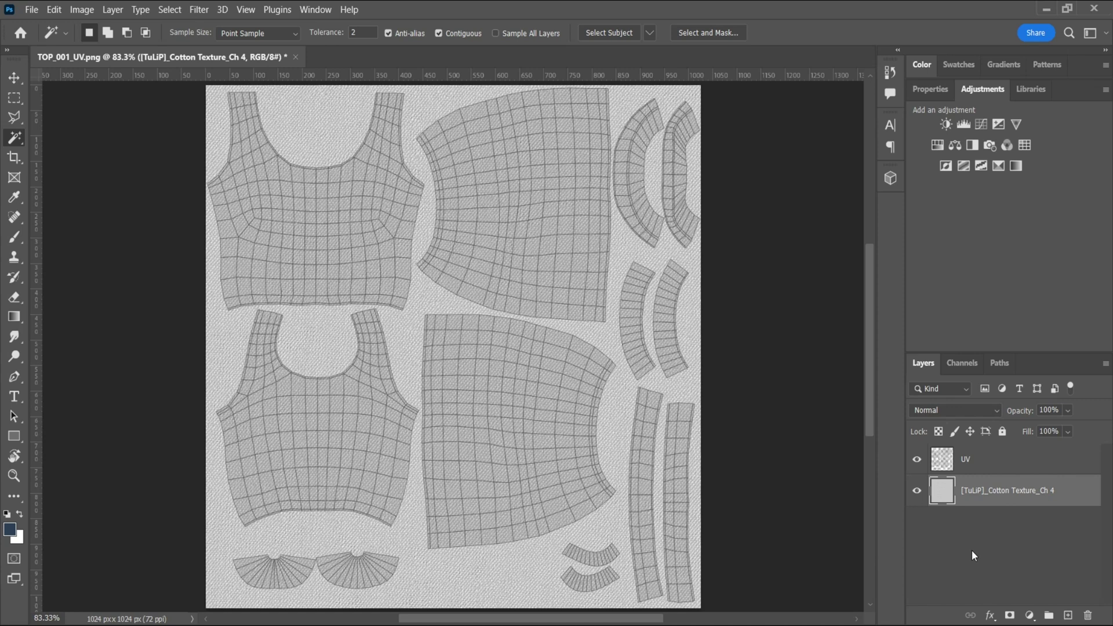
# - Add a colorized Hue/Saturation layer with Hue 158, Saturation 20, Lightness -12
pyautogui.click(938, 146)
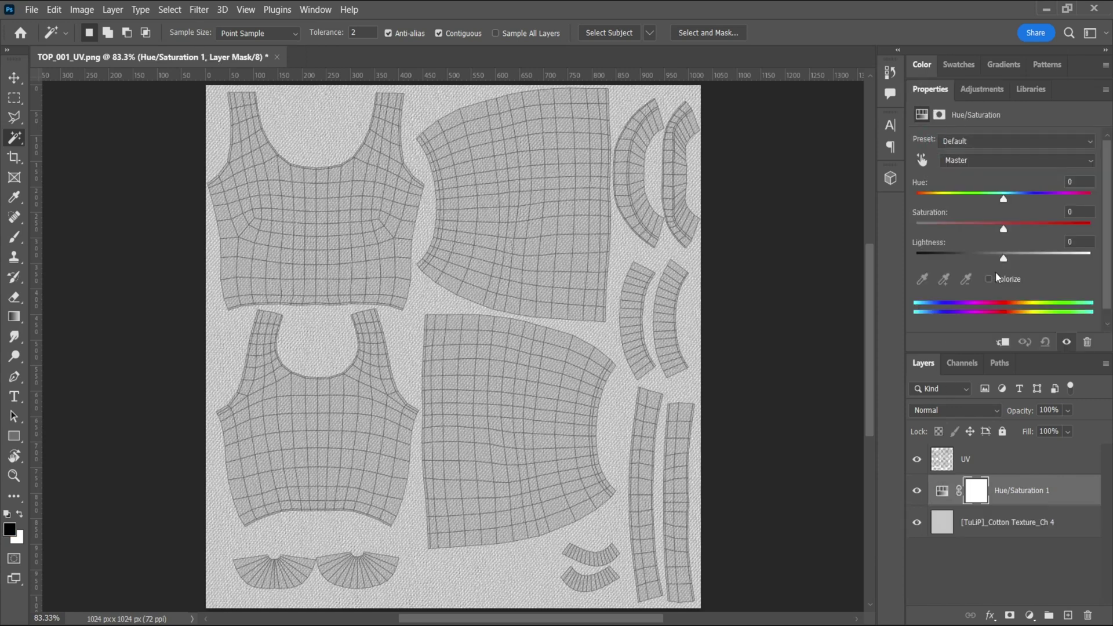
pyautogui.click(1007, 279)
pyautogui.moveTo(1013, 197); pyautogui.dragTo(993, 199)
pyautogui.moveTo(1004, 259); pyautogui.dragTo(973, 230)
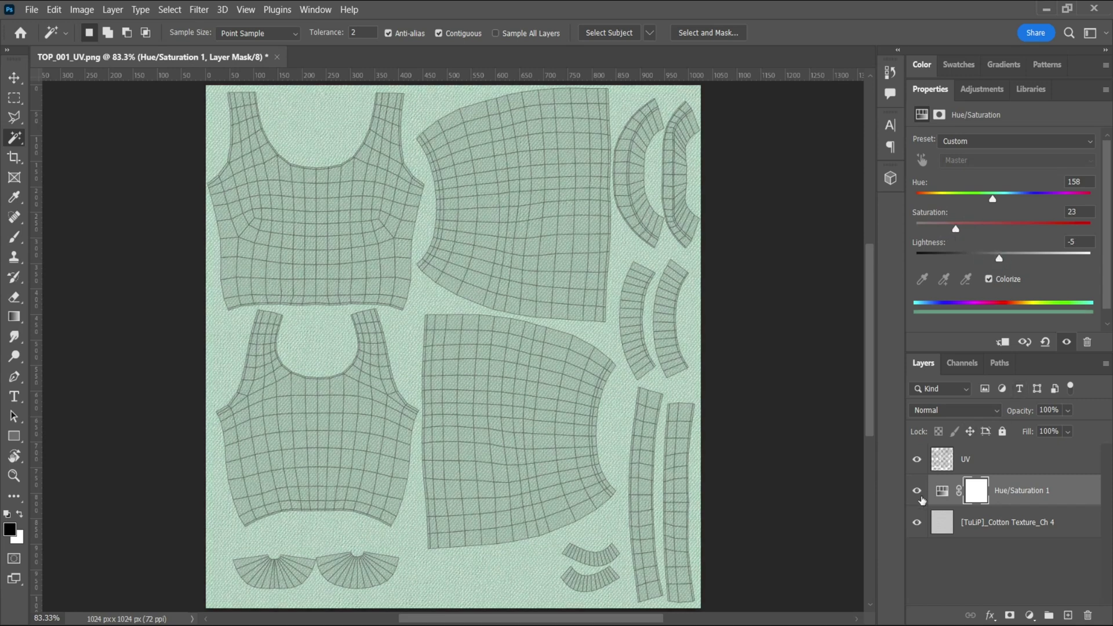
pyautogui.click(985, 459)
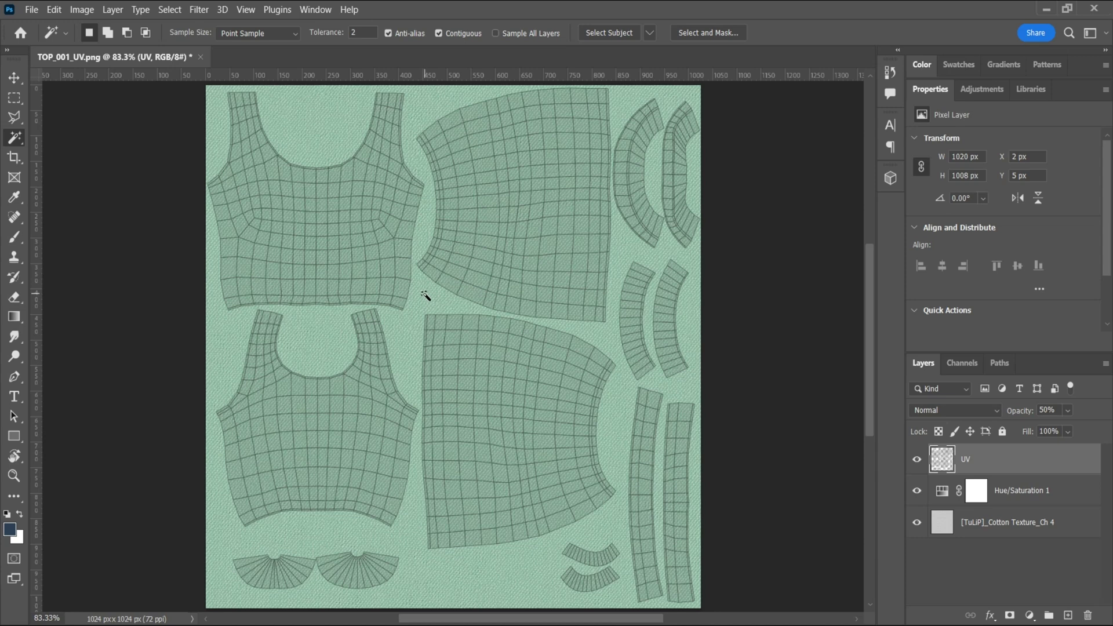
# - Fill all UV pieces with black on a new Layer 1 at 50% opacity, then deselect
pyautogui.click(422, 293)
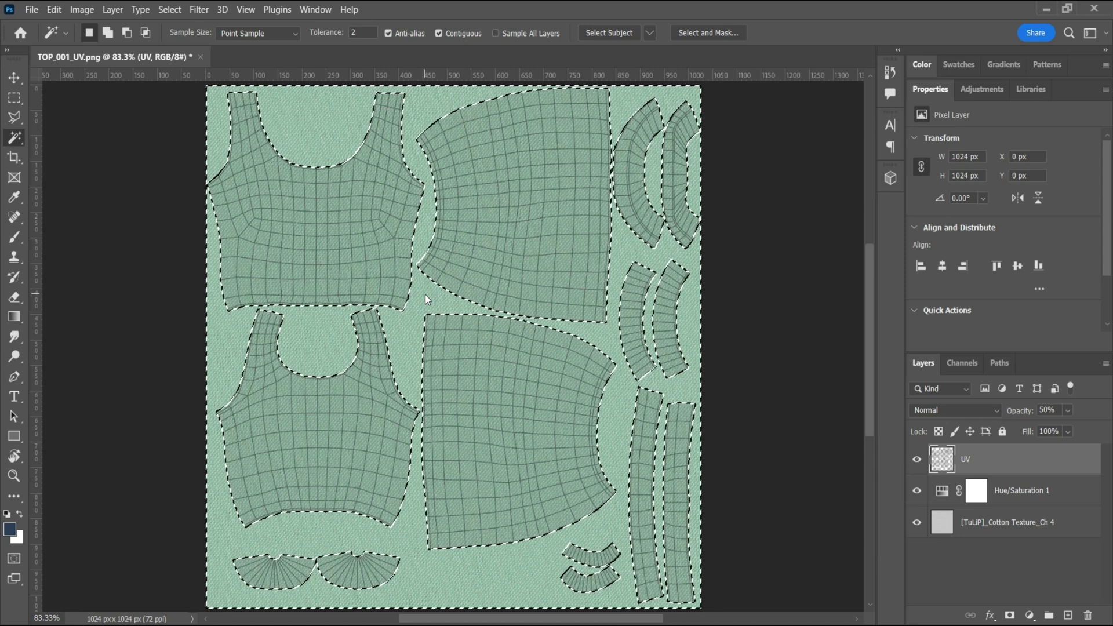
pyautogui.click(1068, 614)
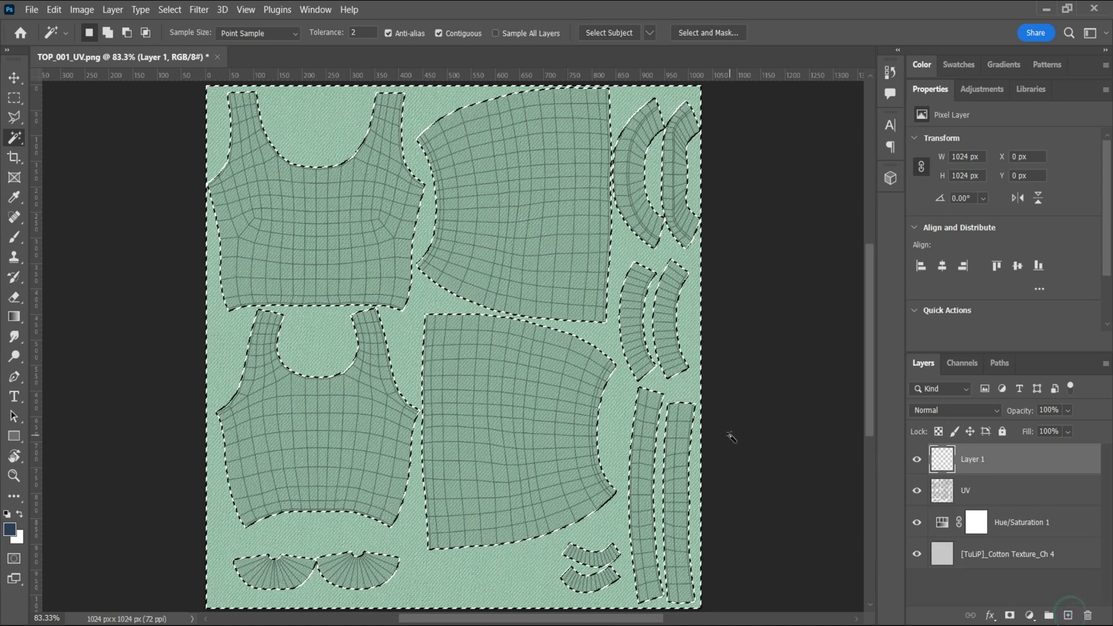
pyautogui.hotkey('ctrl', 'shift', 'i')
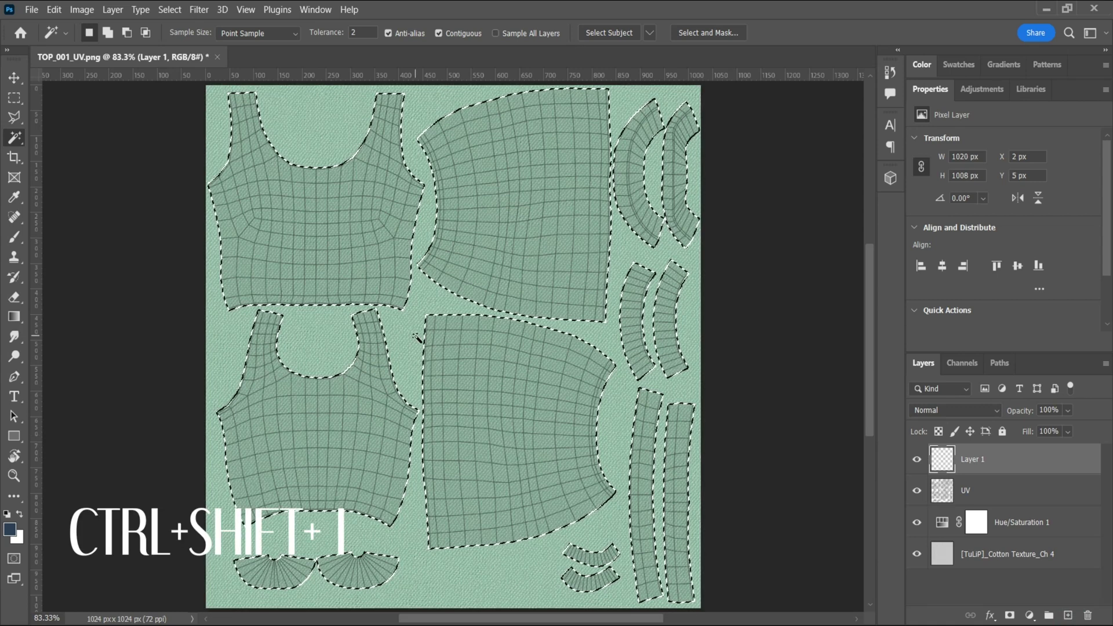
pyautogui.press('d')
pyautogui.hotkey('alt', 'BackSpace')
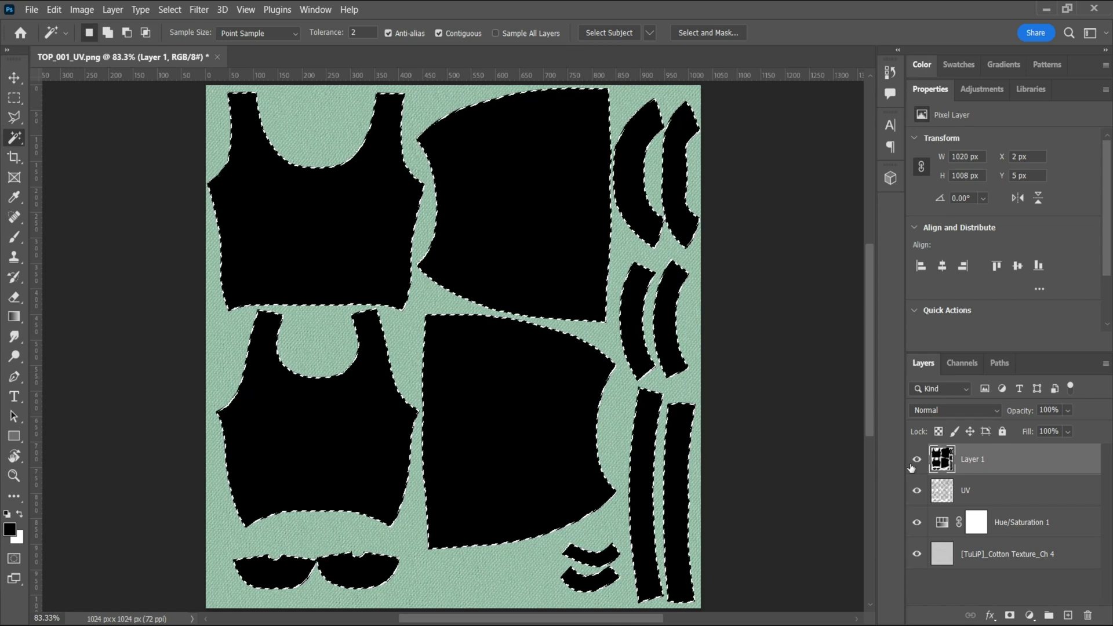
pyautogui.press('v')
pyautogui.press('5')
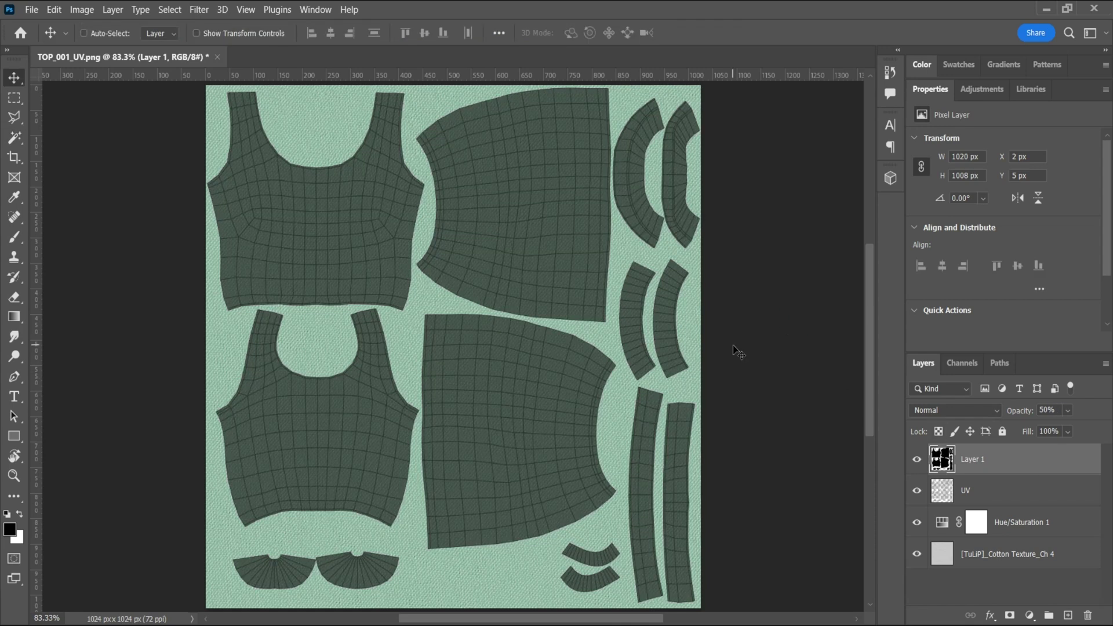
pyautogui.hotkey('ctrl', 'd')
pyautogui.press('w')
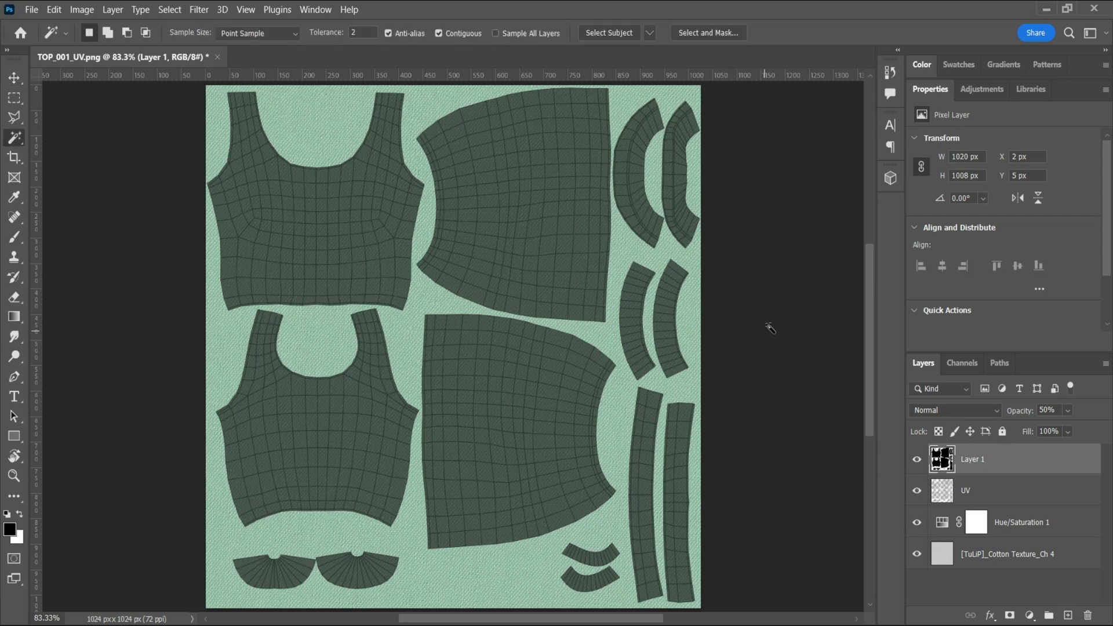
# - Select the two large middle UV pieces and add a masked Hue/Saturation layer
pyautogui.click(516, 179)
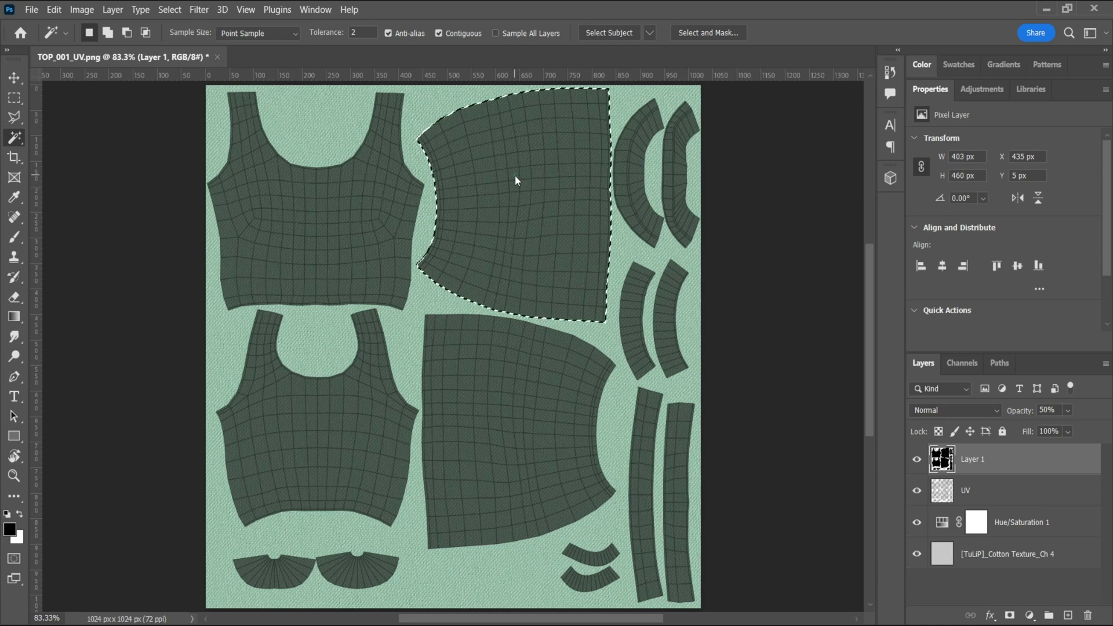
pyautogui.keyDown('shift'); pyautogui.click(525, 408); pyautogui.keyUp('shift')
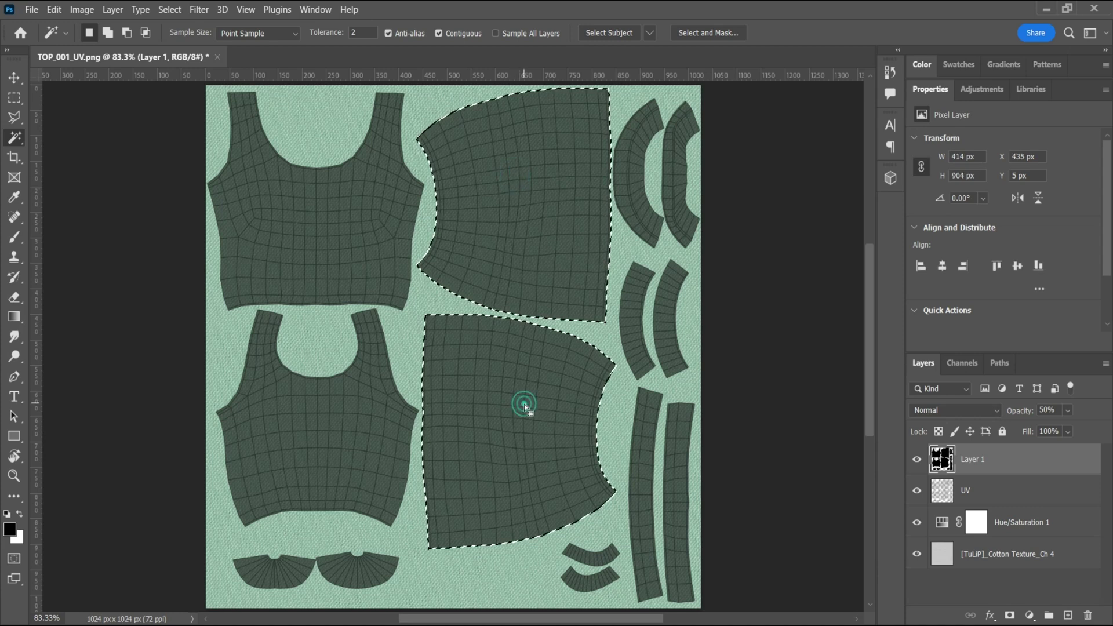
pyautogui.click(917, 459)
pyautogui.click(981, 88)
# - Set the middle pieces' adjustment to Saturation +42 and Lightness -34, uncolorized
pyautogui.click(938, 137)
pyautogui.moveTo(1003, 253); pyautogui.dragTo(973, 258)
pyautogui.click(993, 279)
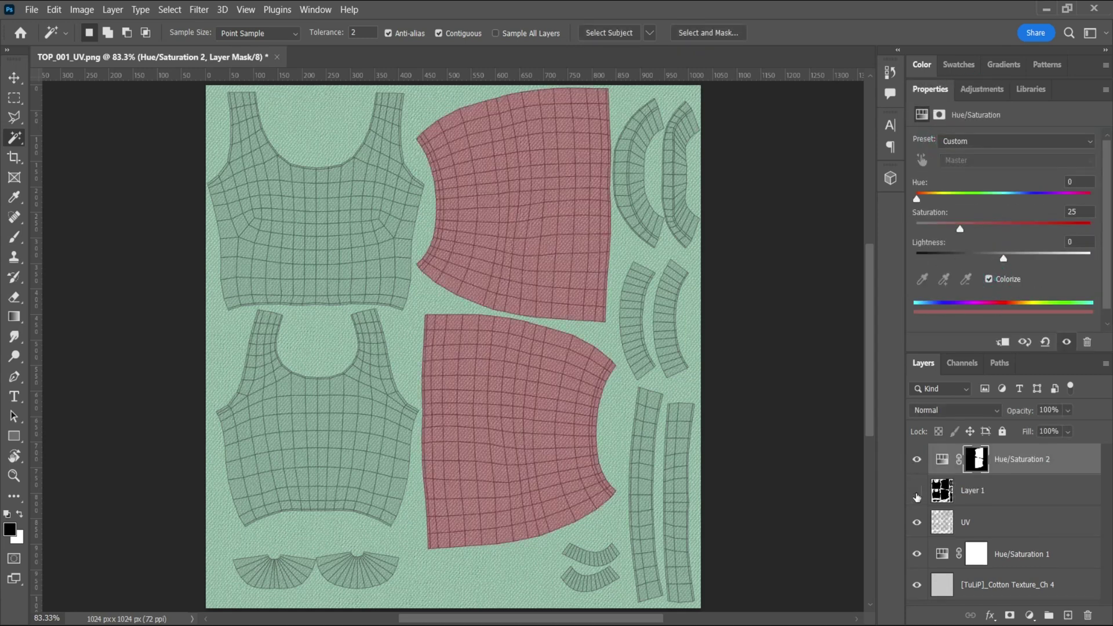
pyautogui.click(989, 279)
pyautogui.moveTo(958, 258); pyautogui.dragTo(1025, 229)
pyautogui.click(917, 522)
pyautogui.moveTo(975, 258); pyautogui.dragTo(974, 258)
pyautogui.moveTo(1024, 229); pyautogui.dragTo(1041, 229)
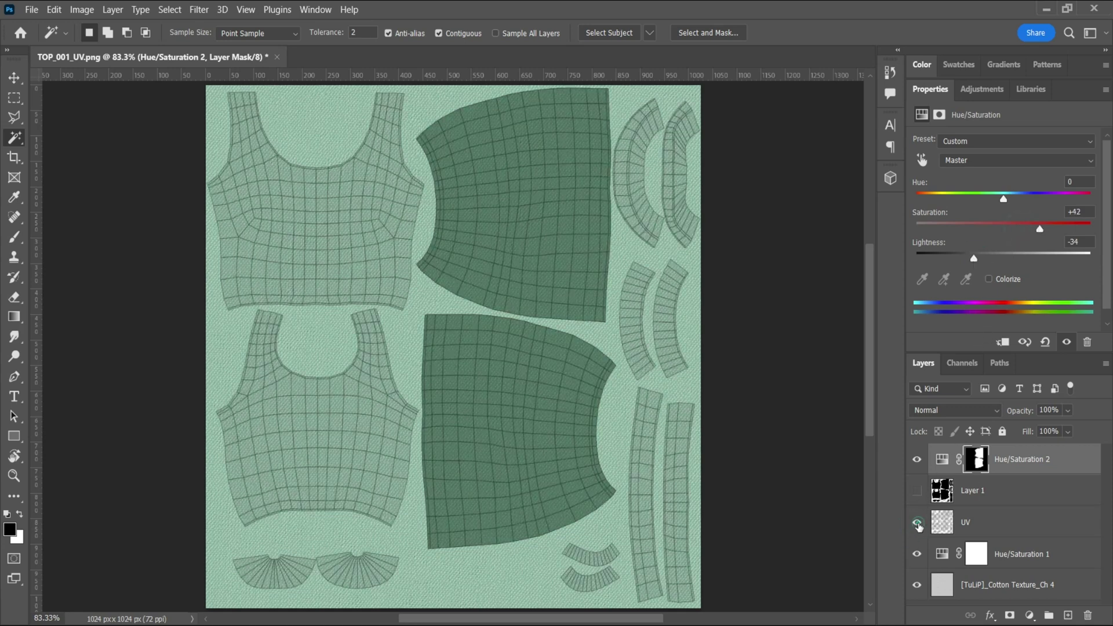
pyautogui.click(916, 522)
# - Place the teddy bears image at about 20% (221 × 90 px) on the upper front chest
pyautogui.moveTo(729, 473); pyautogui.dragTo(464, 323)
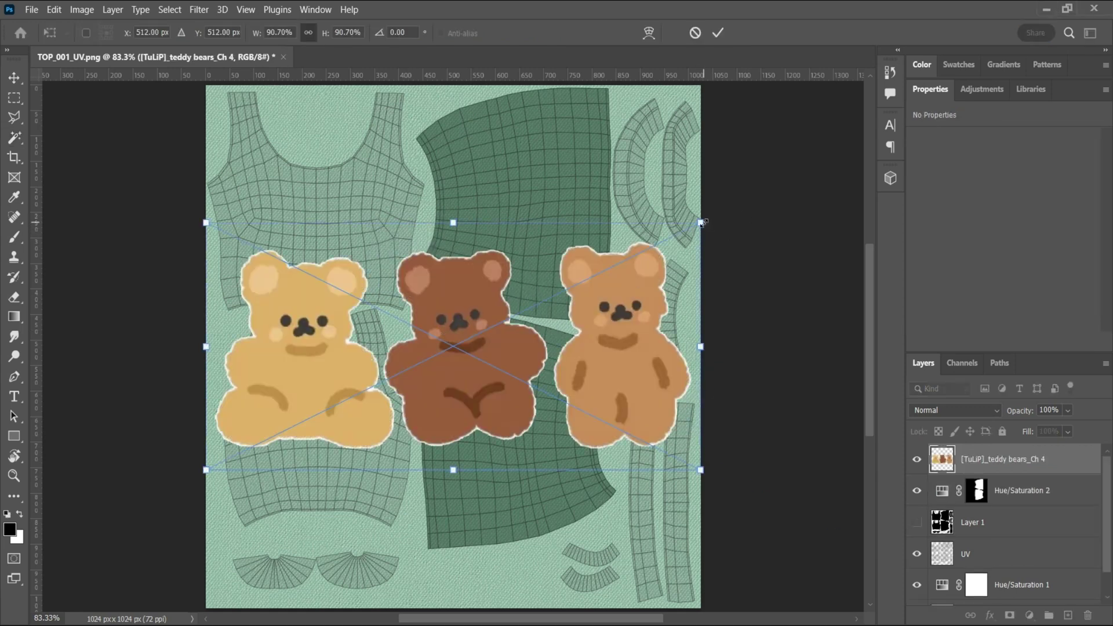
pyautogui.moveTo(701, 222); pyautogui.dragTo(280, 428)
pyautogui.moveTo(244, 448); pyautogui.dragTo(313, 215)
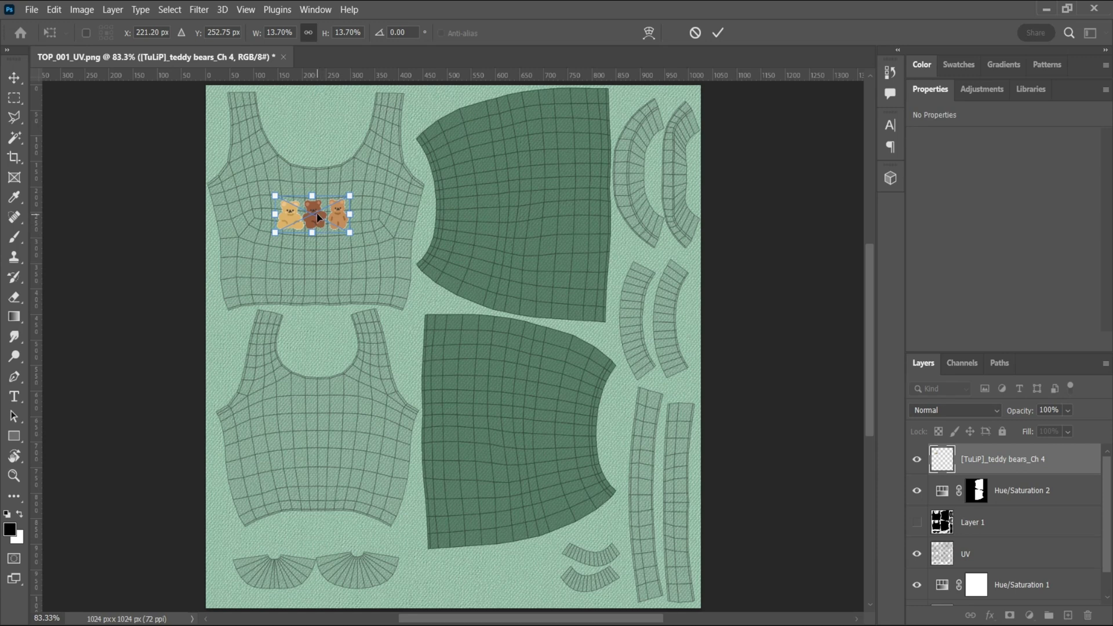
pyautogui.moveTo(317, 216); pyautogui.dragTo(367, 204)
pyautogui.moveTo(273, 204); pyautogui.dragTo(257, 193)
pyautogui.moveTo(333, 227); pyautogui.dragTo(336, 229)
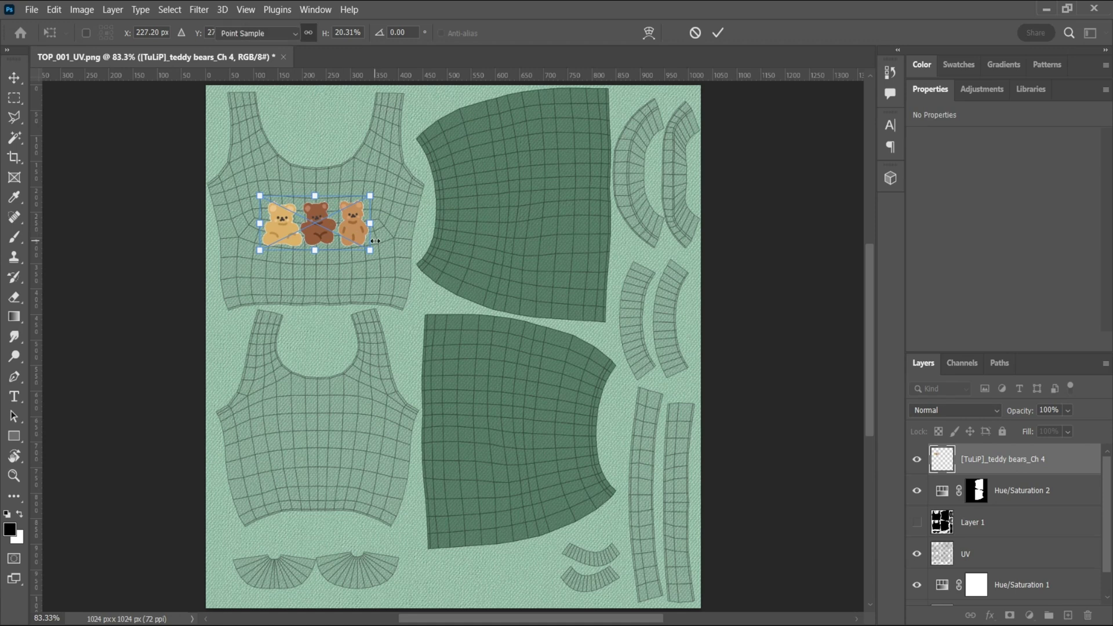
pyautogui.press('Return')
pyautogui.press('w')
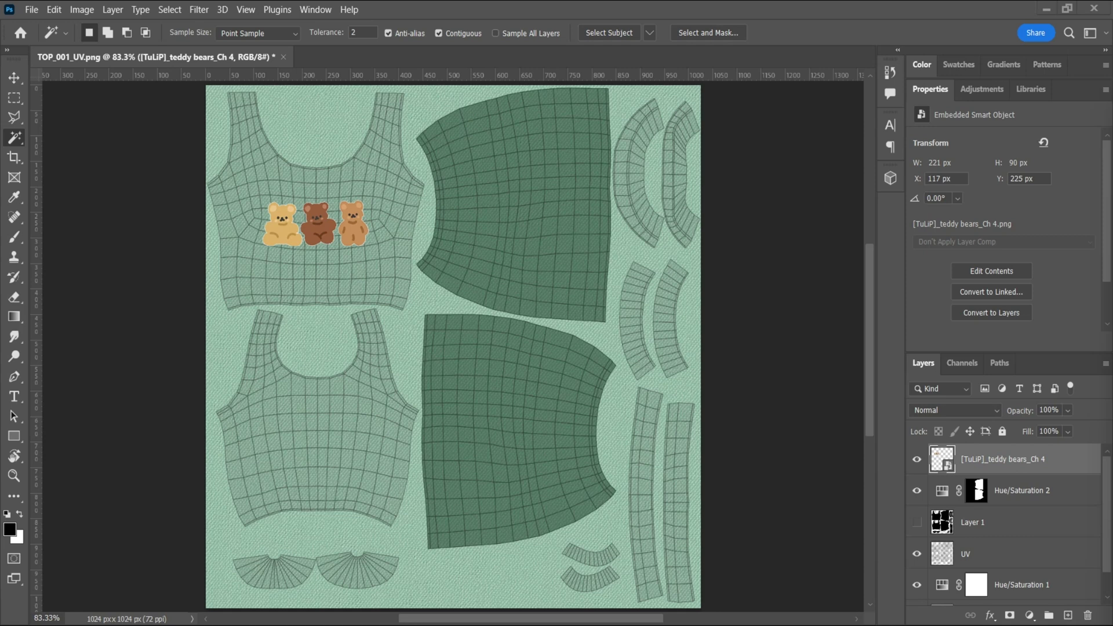
# - Hide the UV layer and set the Export As PNG width to 512 px (50% scale)
pyautogui.click(917, 555)
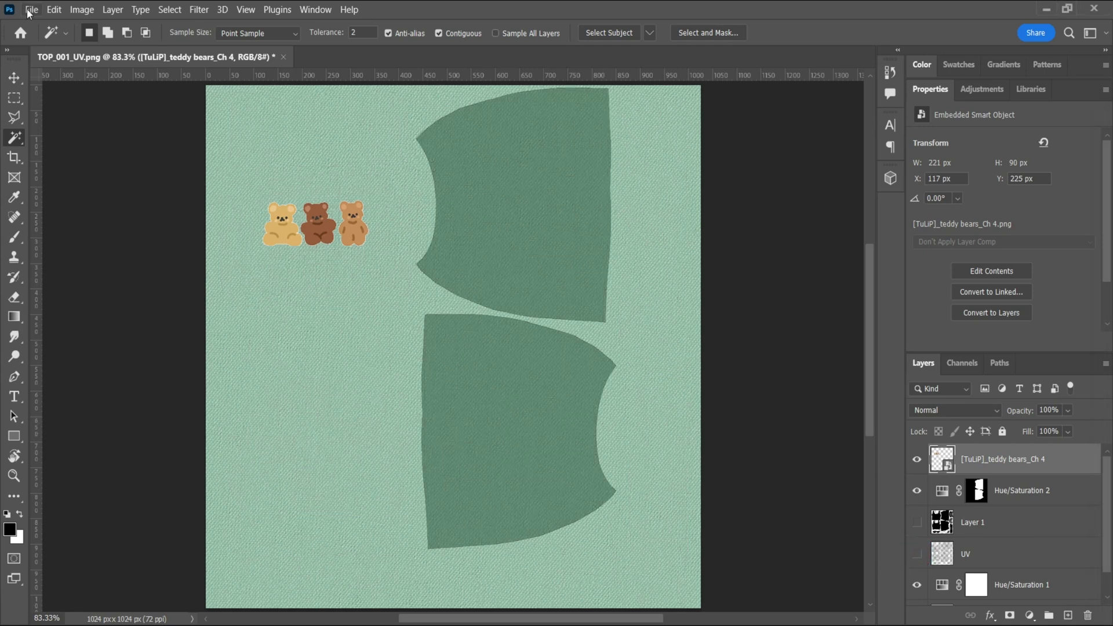
pyautogui.click(30, 10)
pyautogui.moveTo(168, 264)
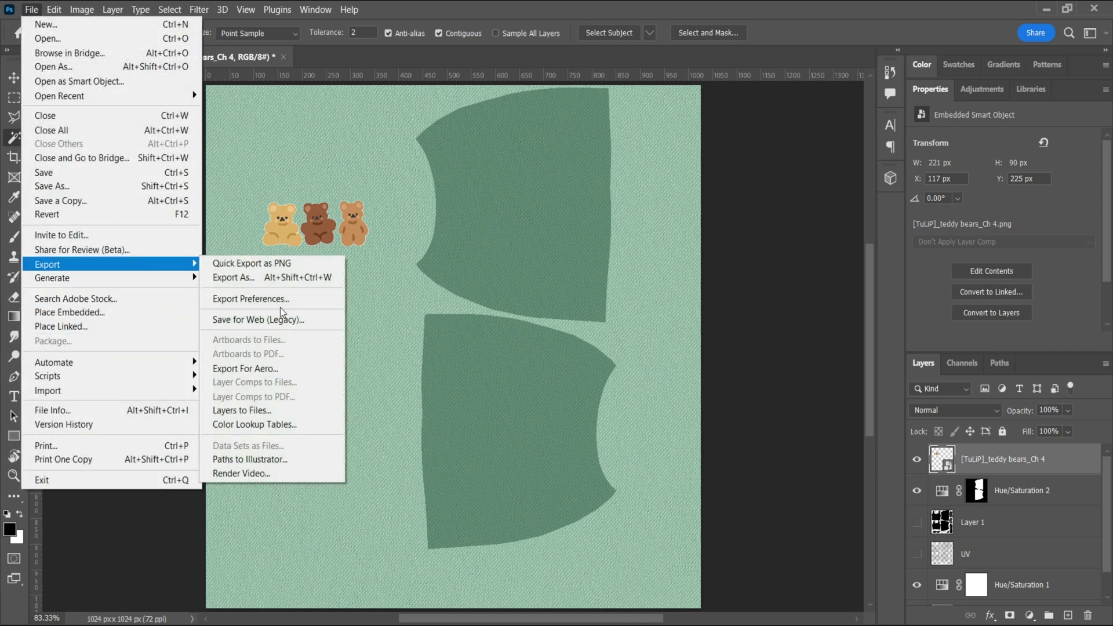
pyautogui.click(292, 277)
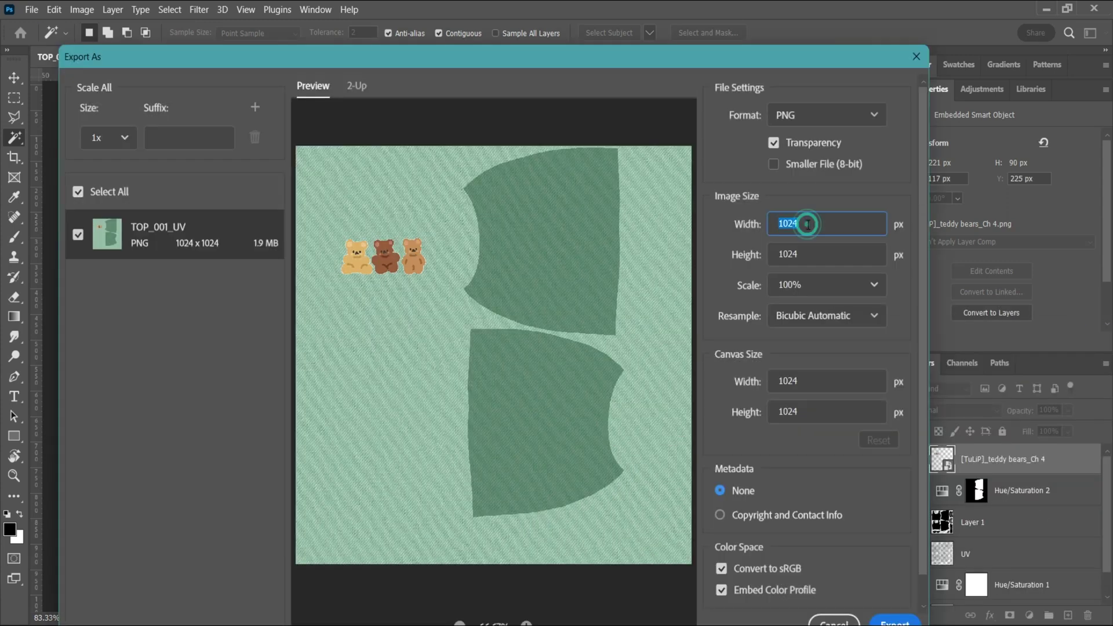
pyautogui.write('512')
pyautogui.click(796, 249)
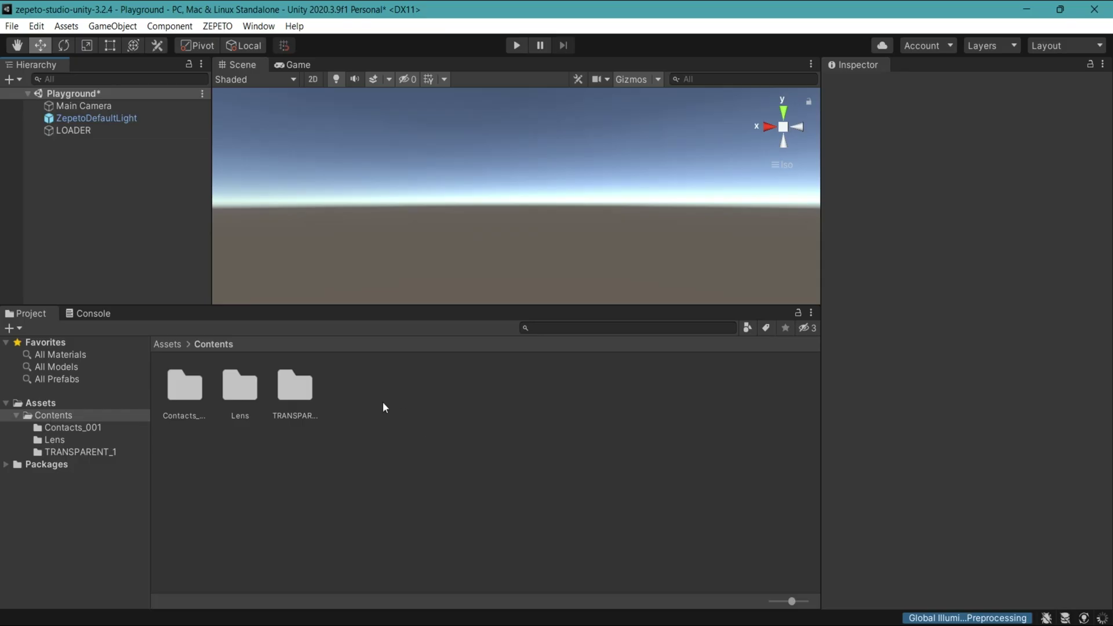
# - Create a TOP_001 folder in Assets > Contents and open it
pyautogui.rightClick(373, 402)
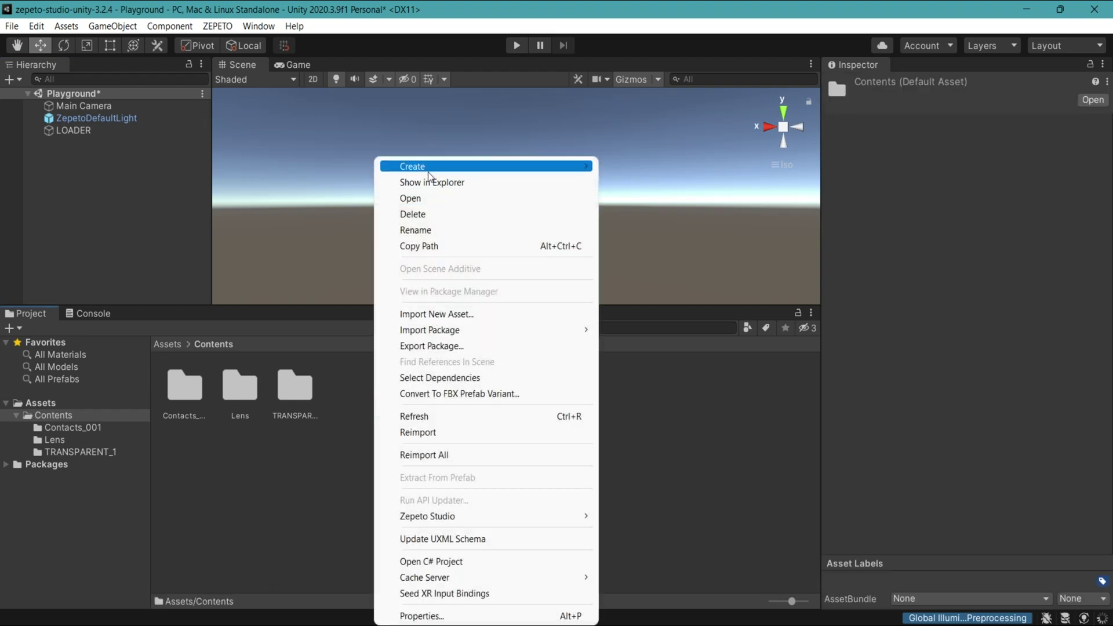
pyautogui.moveTo(432, 168)
pyautogui.click(635, 60)
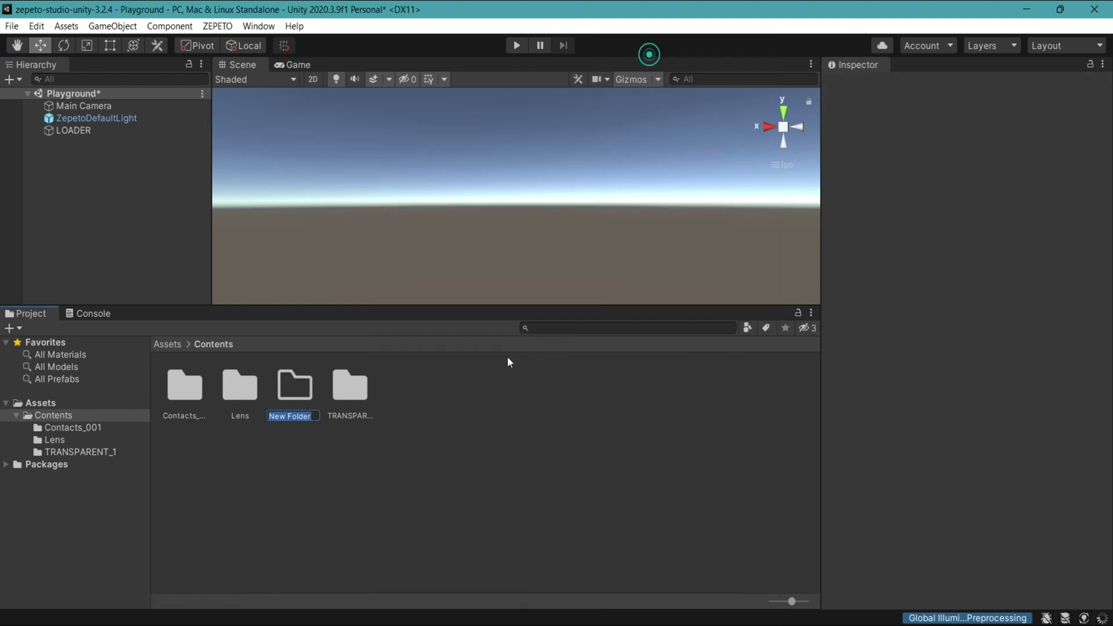
pyautogui.write('TOP_001')
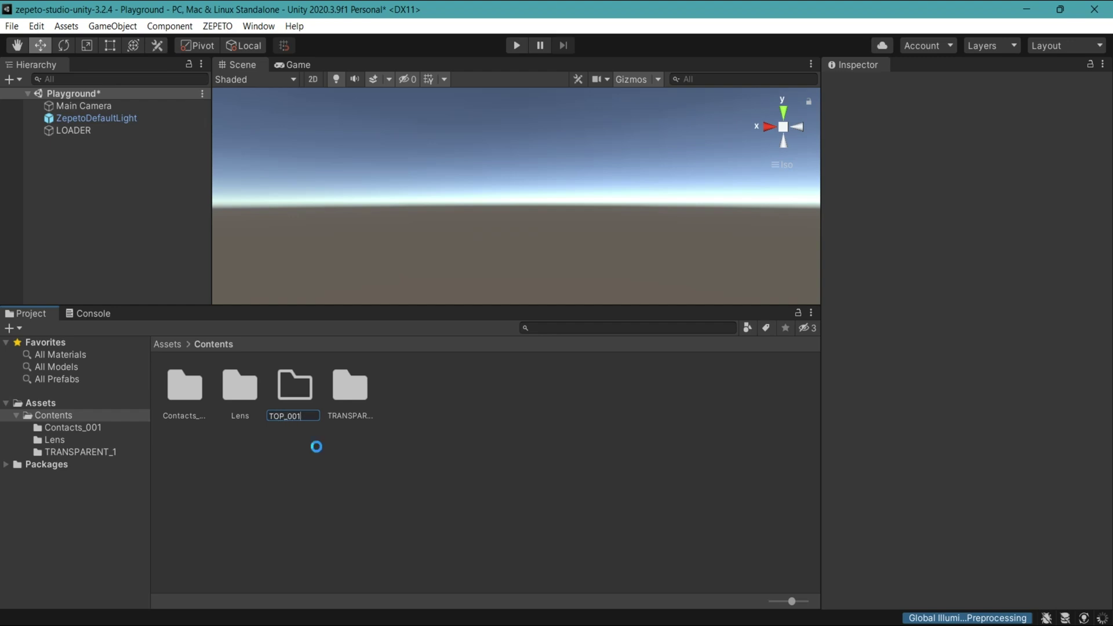
pyautogui.press('Return')
pyautogui.doubleClick(298, 415)
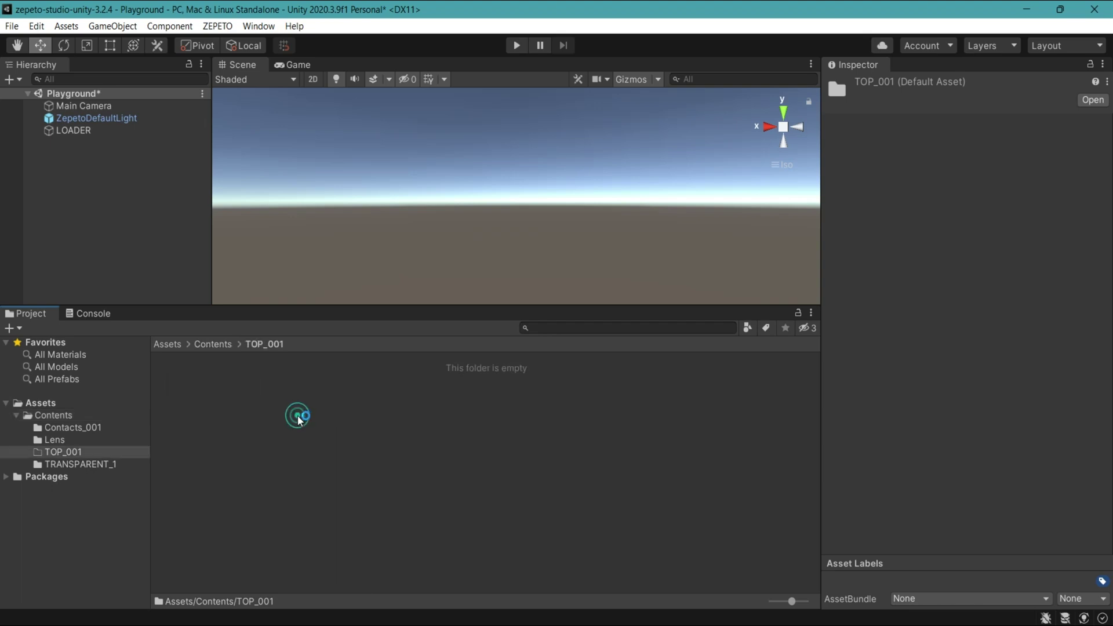
pyautogui.hotkey('alt', 'Tab')
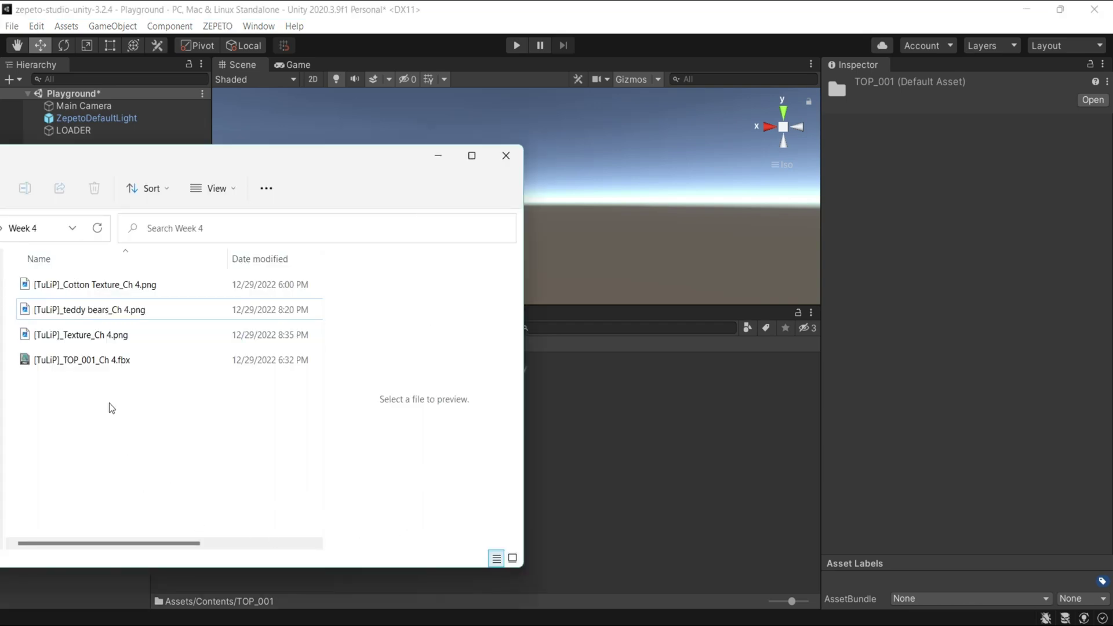
# - Drag [TuLiP]_TOP_001_Ch 4.fbx and [TuLiP]_Texture_Ch 4.png into Unity's TOP_001 folder
pyautogui.click(83, 360)
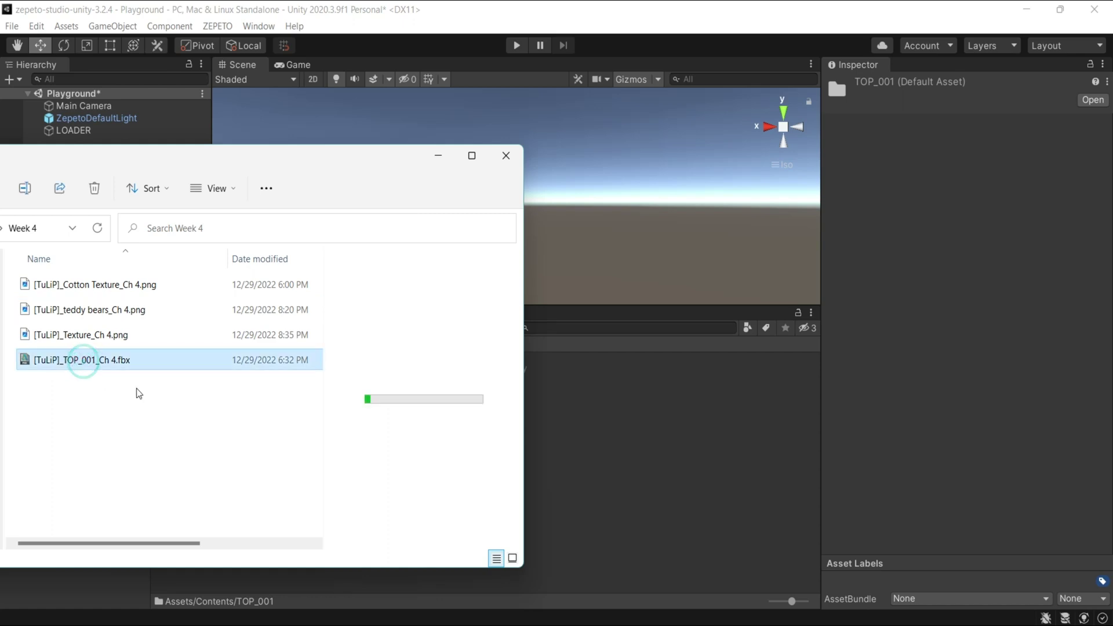
pyautogui.keyDown('ctrl'); pyautogui.click(78, 339); pyautogui.keyUp('ctrl')
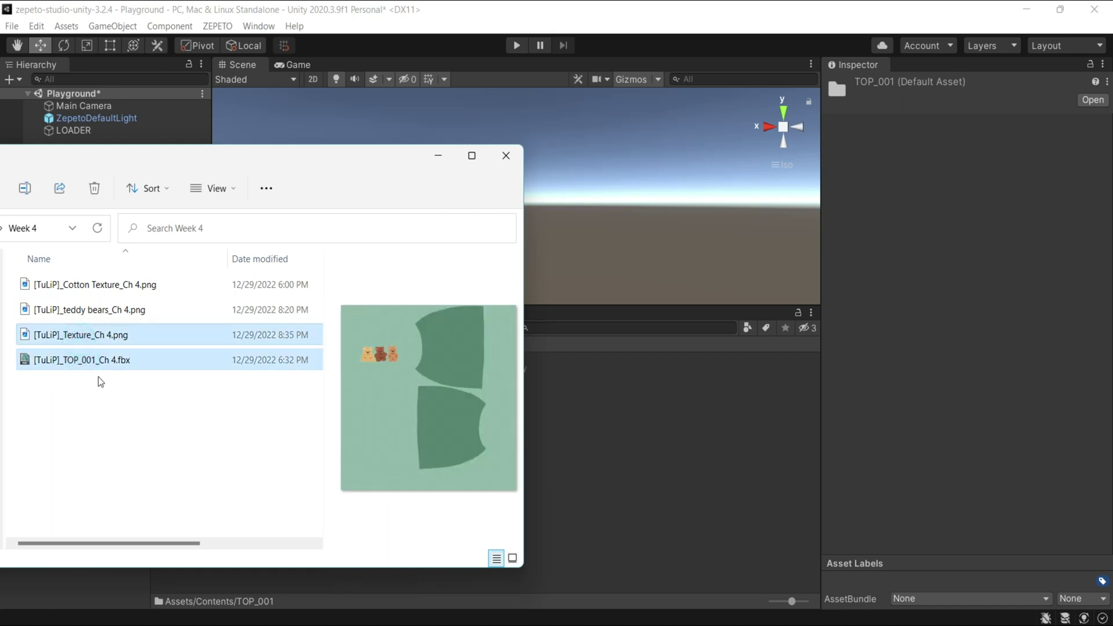
pyautogui.moveTo(52, 340); pyautogui.dragTo(625, 450)
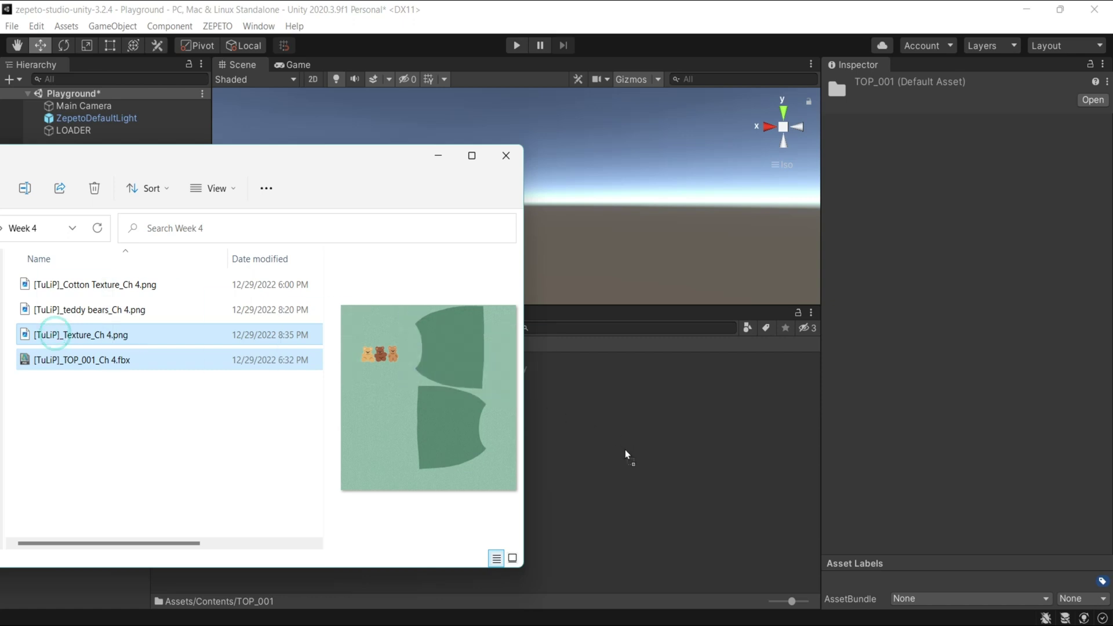
# - Extract the FBX model's materials into the TOP_001 folder
pyautogui.click(626, 12)
pyautogui.click(235, 382)
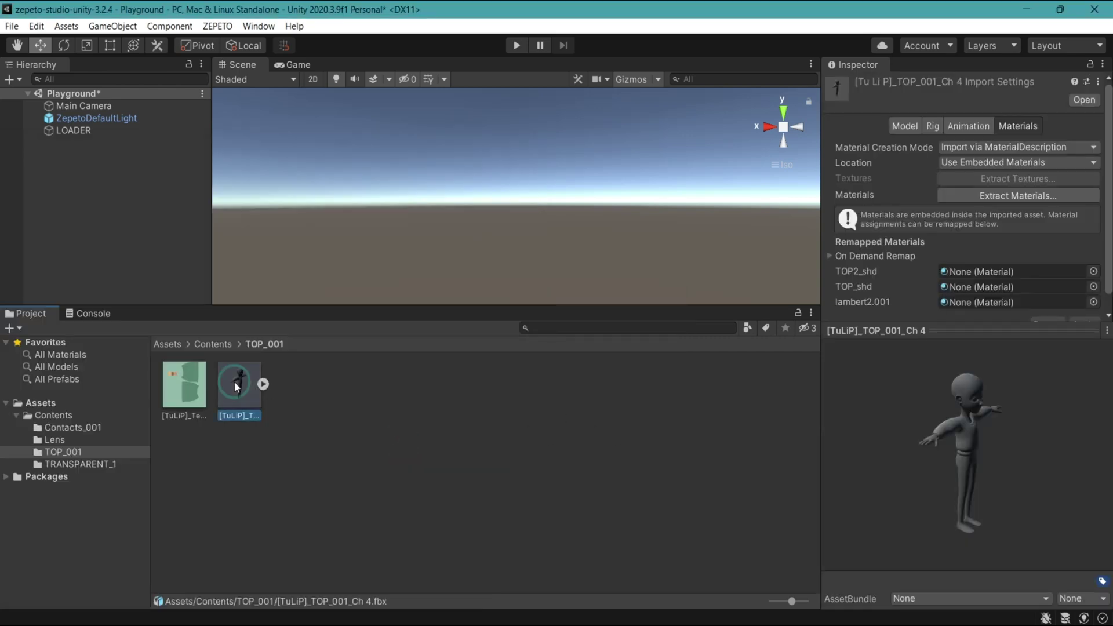
pyautogui.click(1010, 197)
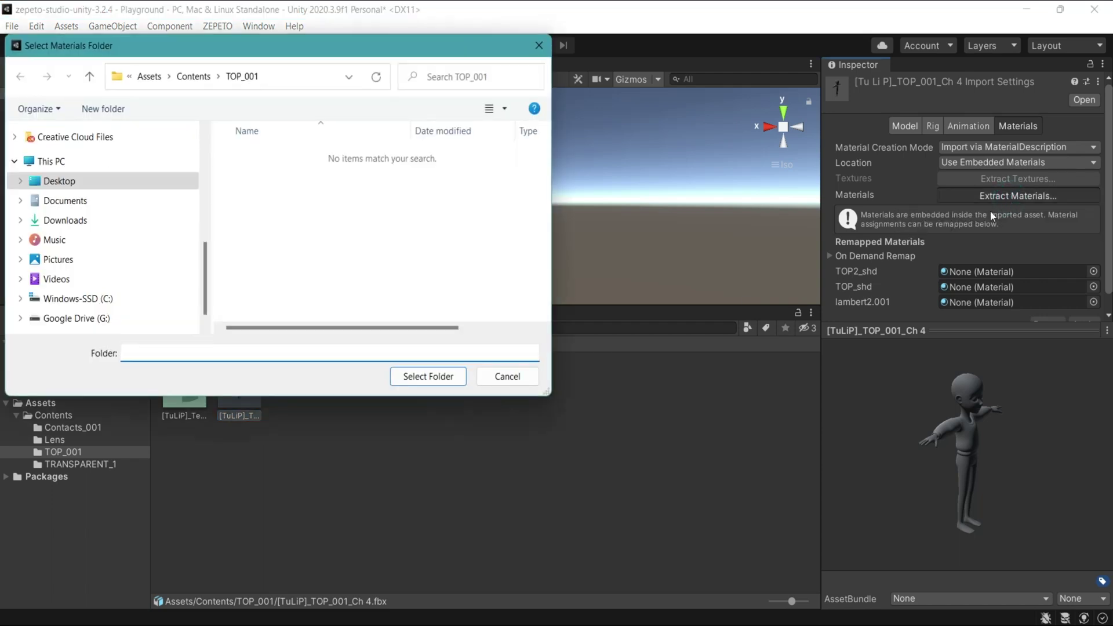
pyautogui.click(427, 377)
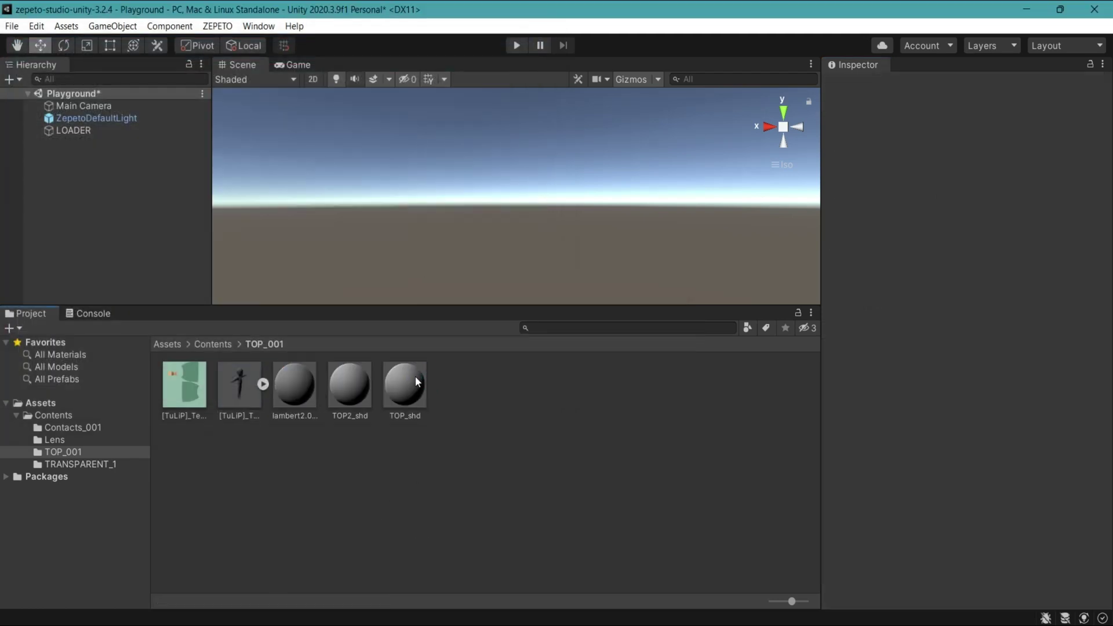
# - Give TOP_shd the ZEPETO > Standard shader with the texture as its Albedo map
pyautogui.click(415, 376)
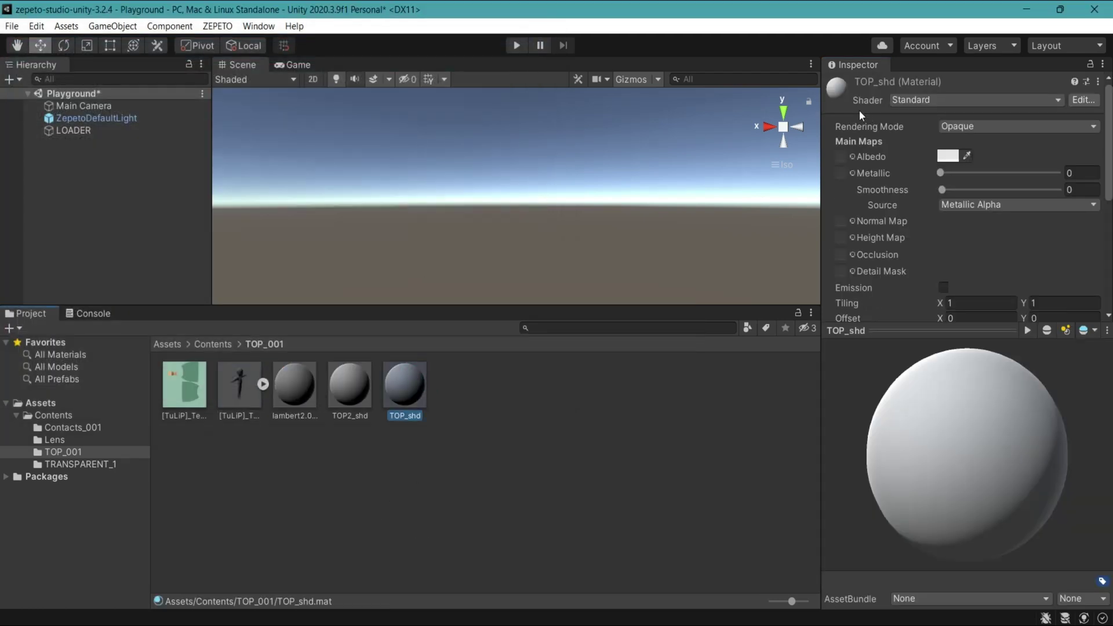
pyautogui.click(909, 100)
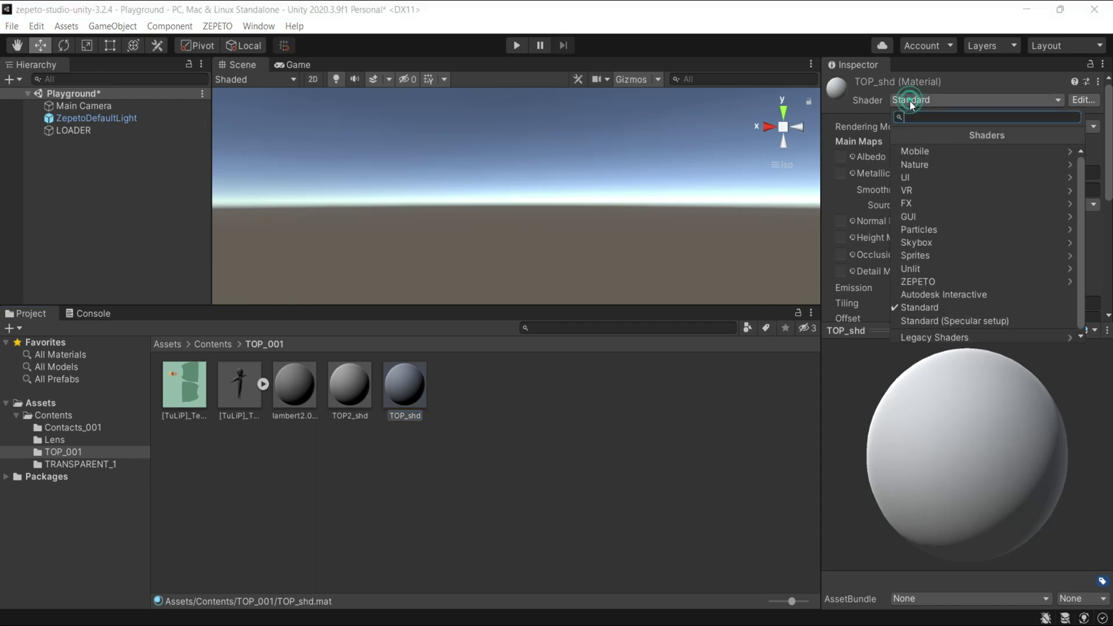
pyautogui.click(937, 280)
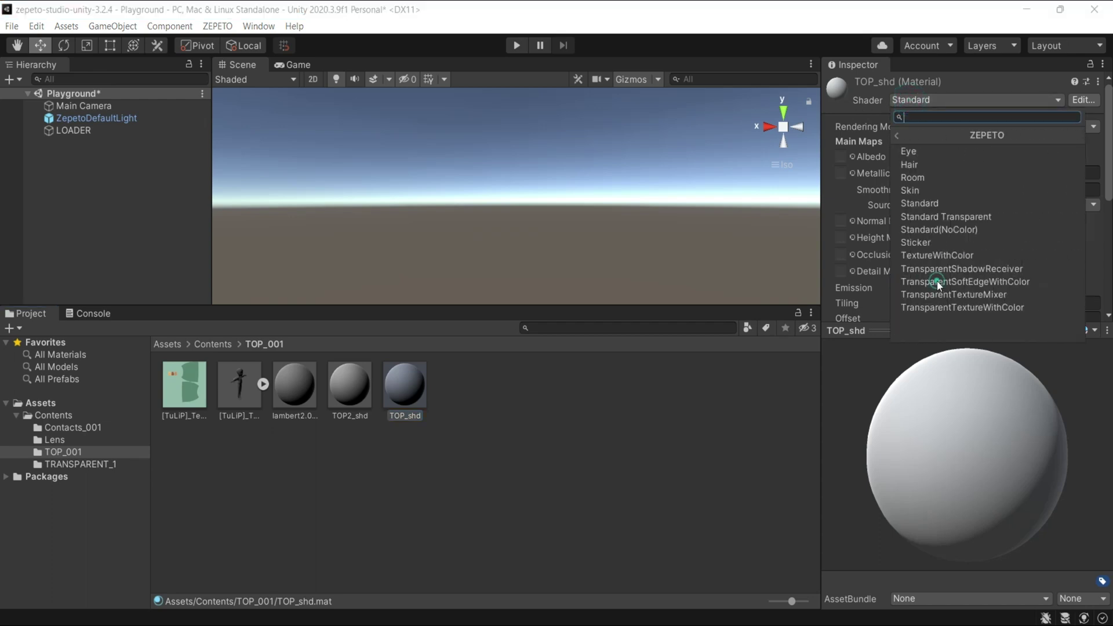
pyautogui.click(920, 203)
pyautogui.moveTo(184, 384); pyautogui.dragTo(1072, 137)
# - Add the [TuLiP]_TOP_001_Ch 4 model to the Playground scene and view the avatar wearing the mint top
pyautogui.click(245, 391)
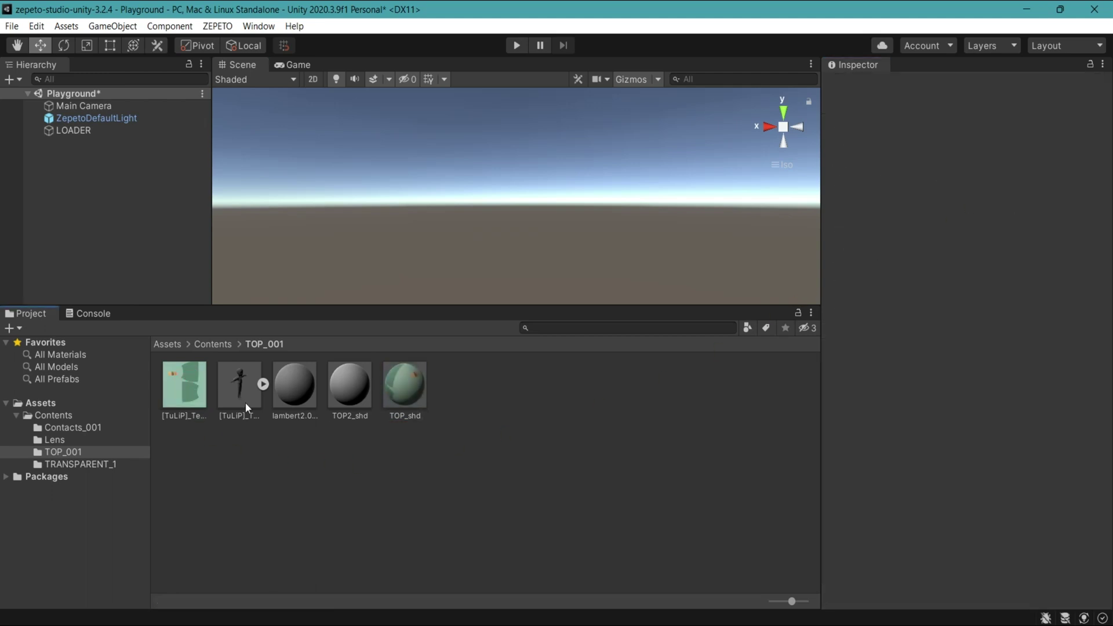
pyautogui.moveTo(240, 396); pyautogui.dragTo(93, 195)
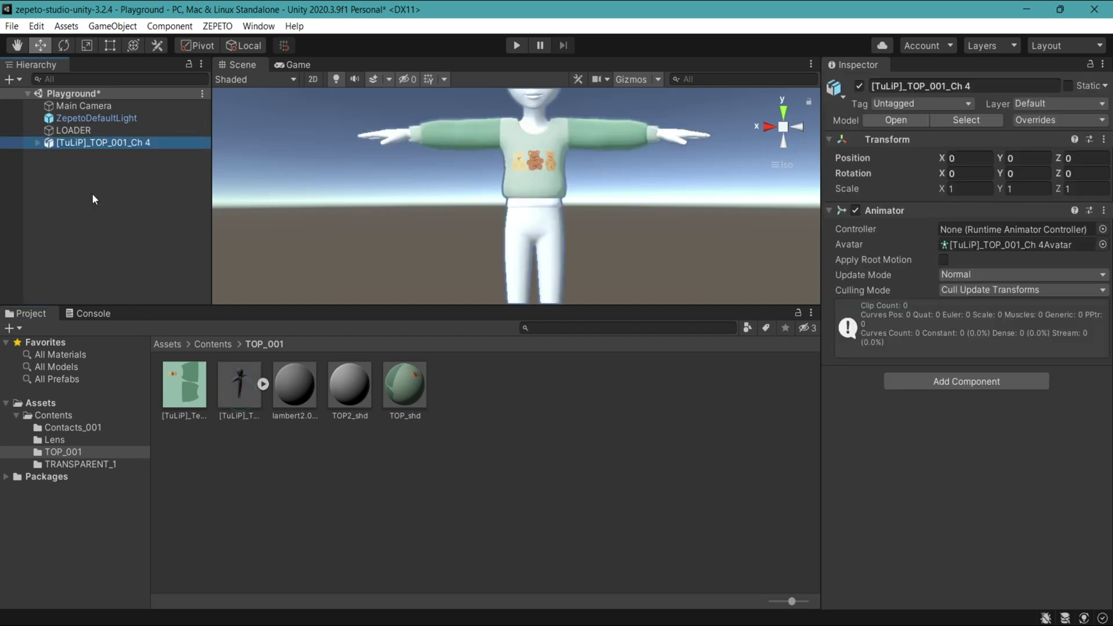
pyautogui.click(92, 193)
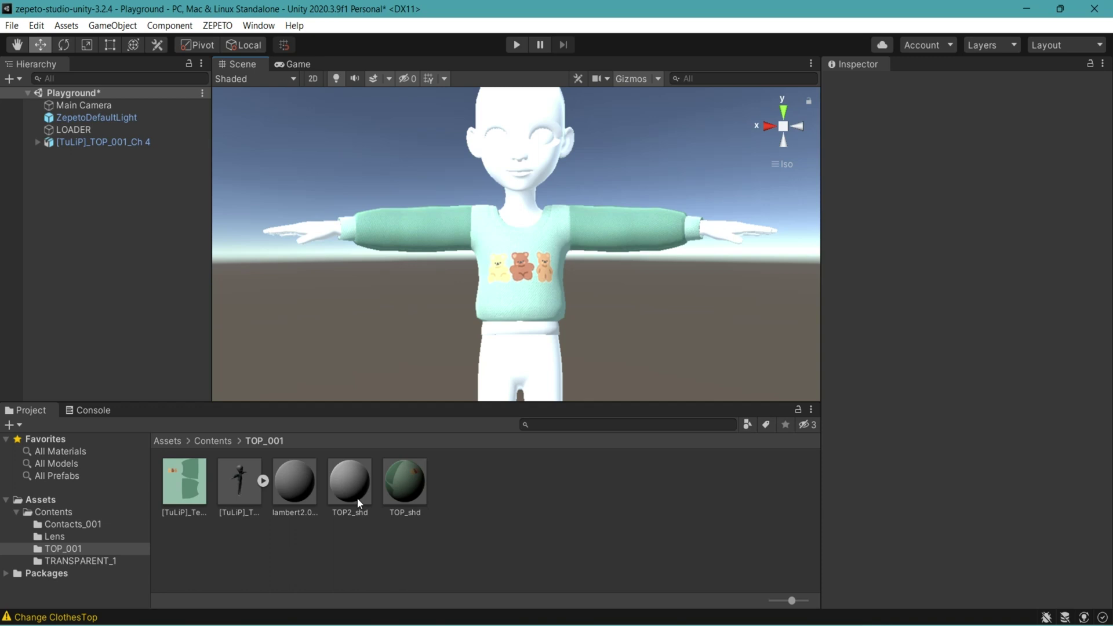
pyautogui.click(361, 565)
# - Switch the TOP2_shd material to the ZEPETO Standard shader
pyautogui.click(352, 480)
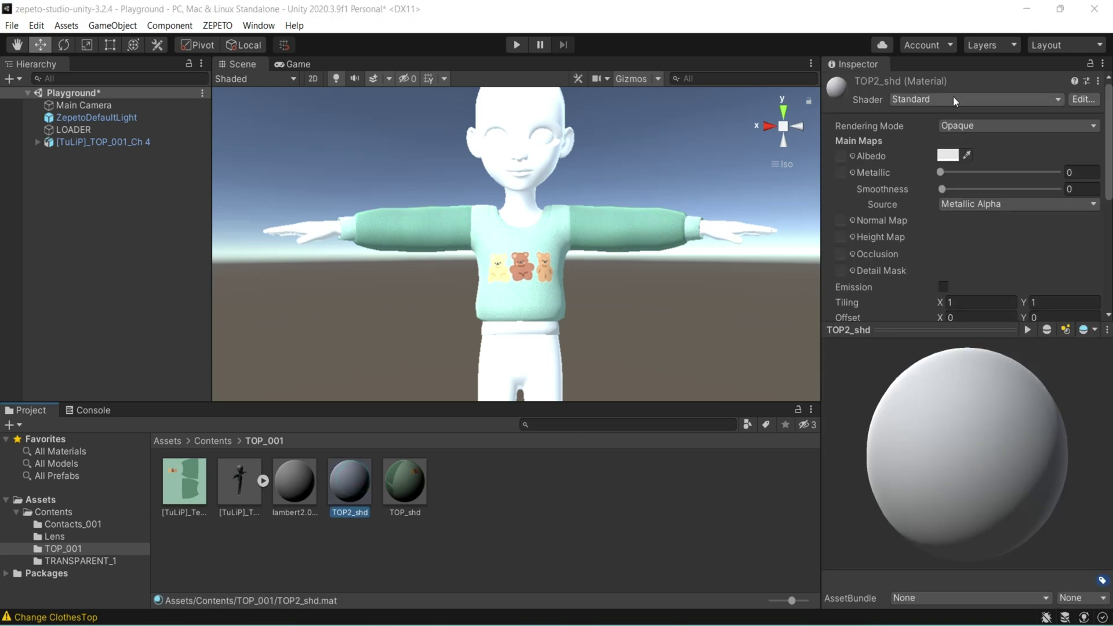
pyautogui.click(954, 99)
pyautogui.click(936, 278)
pyautogui.click(936, 201)
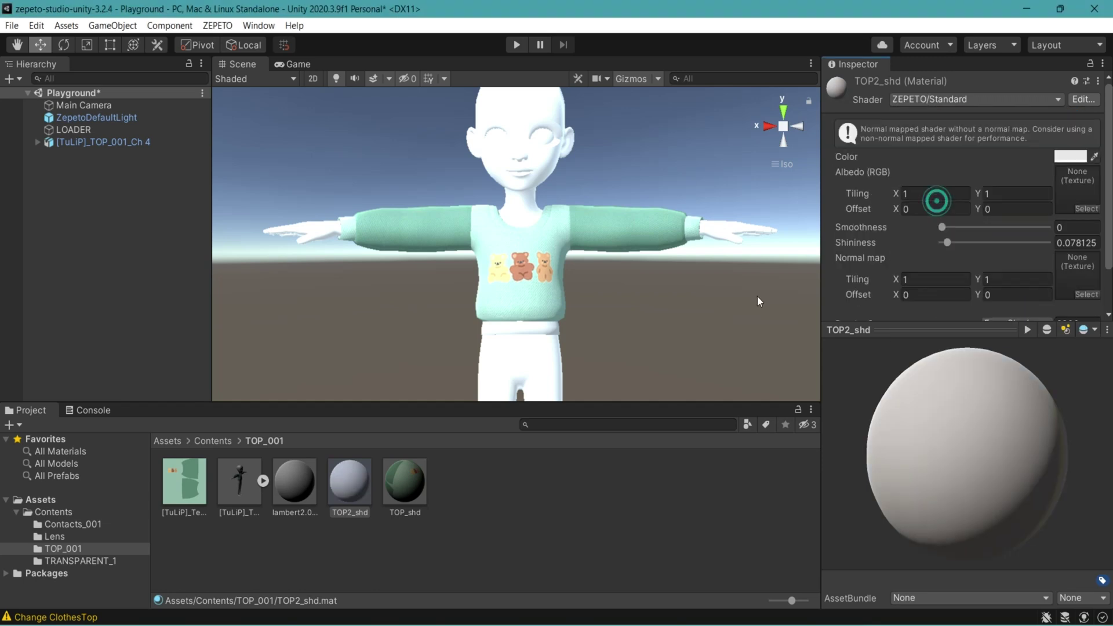
# - Make rough smoothness and shininess adjustments to TOP2_shd
pyautogui.click(1064, 160)
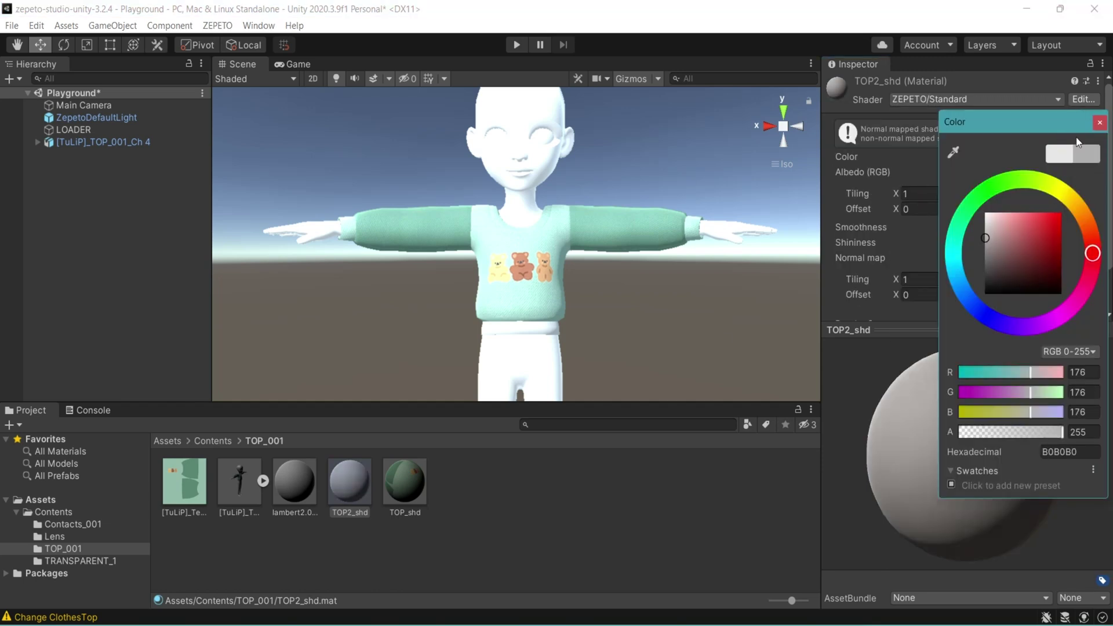
pyautogui.click(1099, 123)
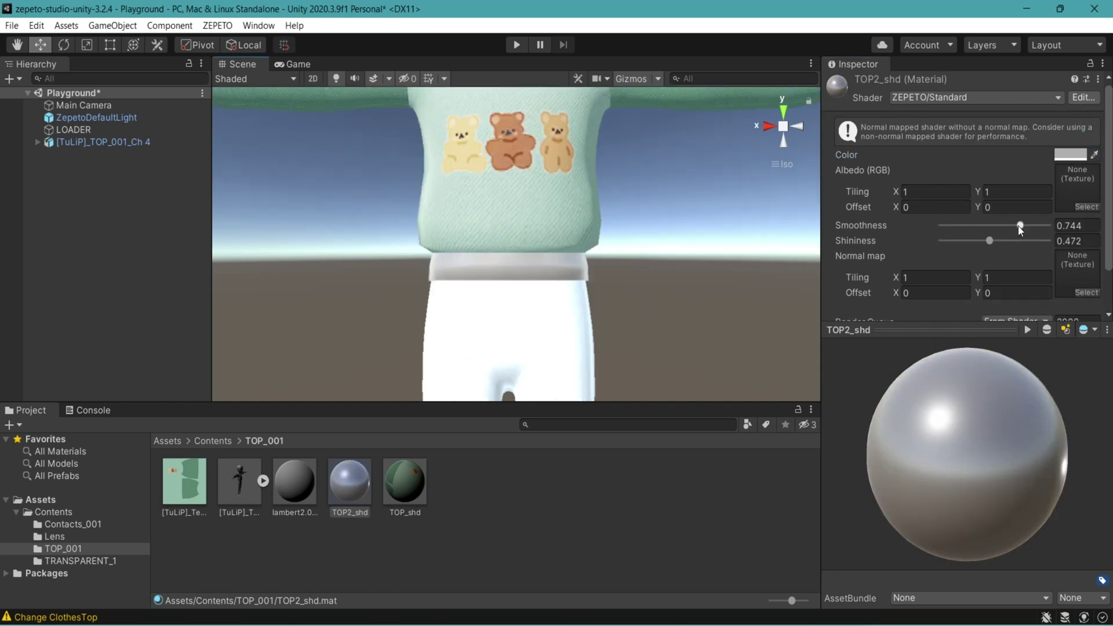
pyautogui.moveTo(1020, 230); pyautogui.dragTo(997, 244)
pyautogui.keyDown('alt'); pyautogui.moveTo(638, 325); pyautogui.dragTo(816, 331); pyautogui.keyUp('alt')
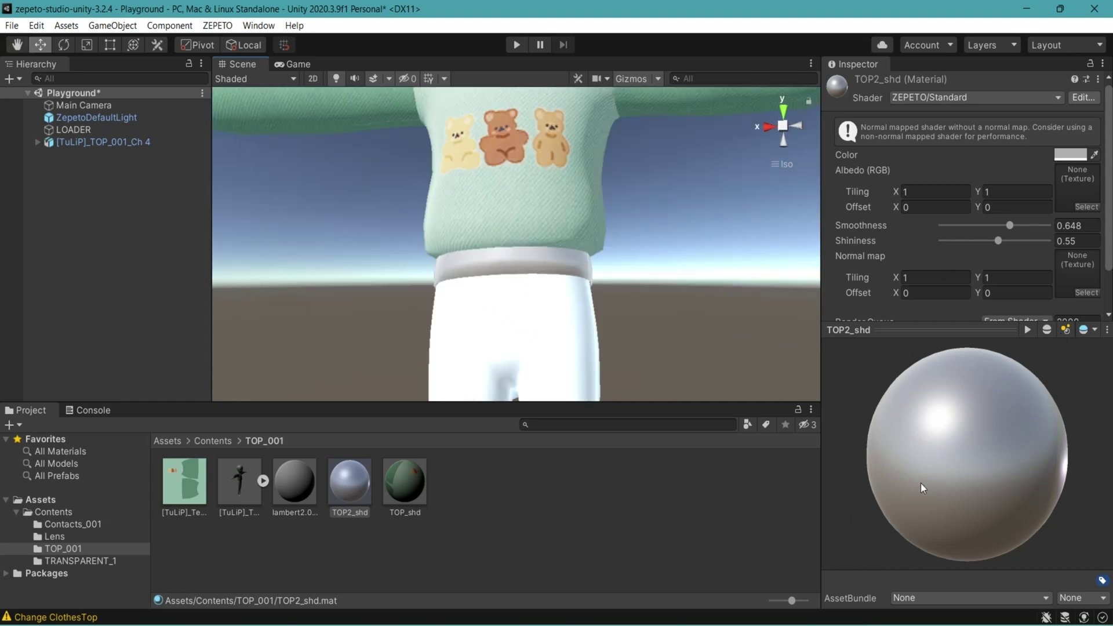
pyautogui.moveTo(1000, 239); pyautogui.dragTo(1011, 225)
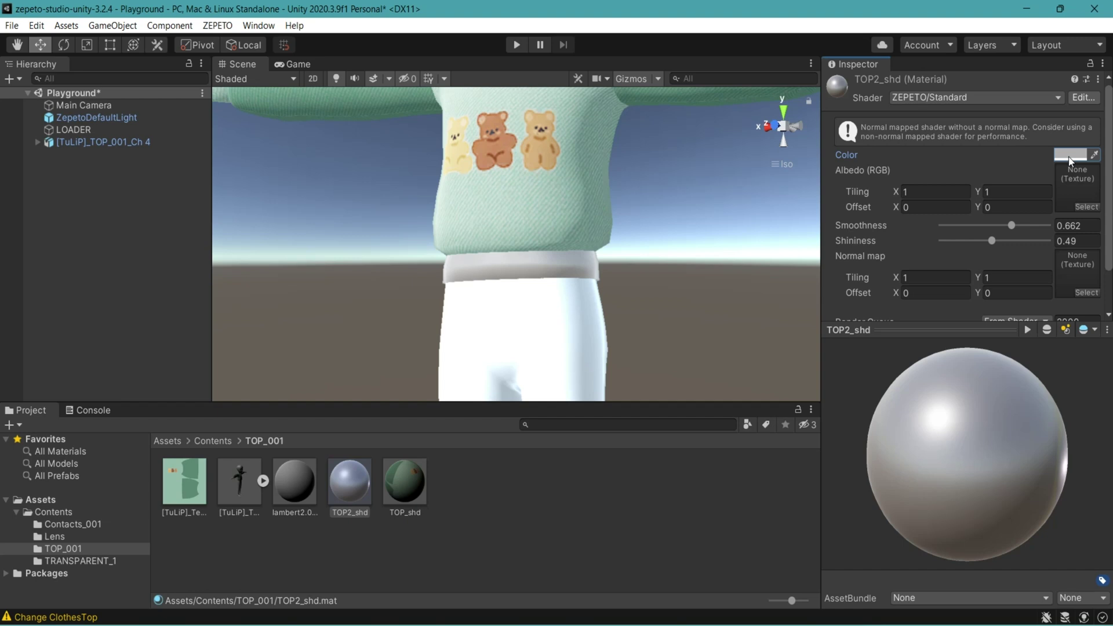
# - Set TOP2_shd to pale yellow FFE386 with smoothness 0.745 and shininess 0.59
pyautogui.click(1070, 156)
pyautogui.moveTo(1085, 218); pyautogui.dragTo(1073, 198)
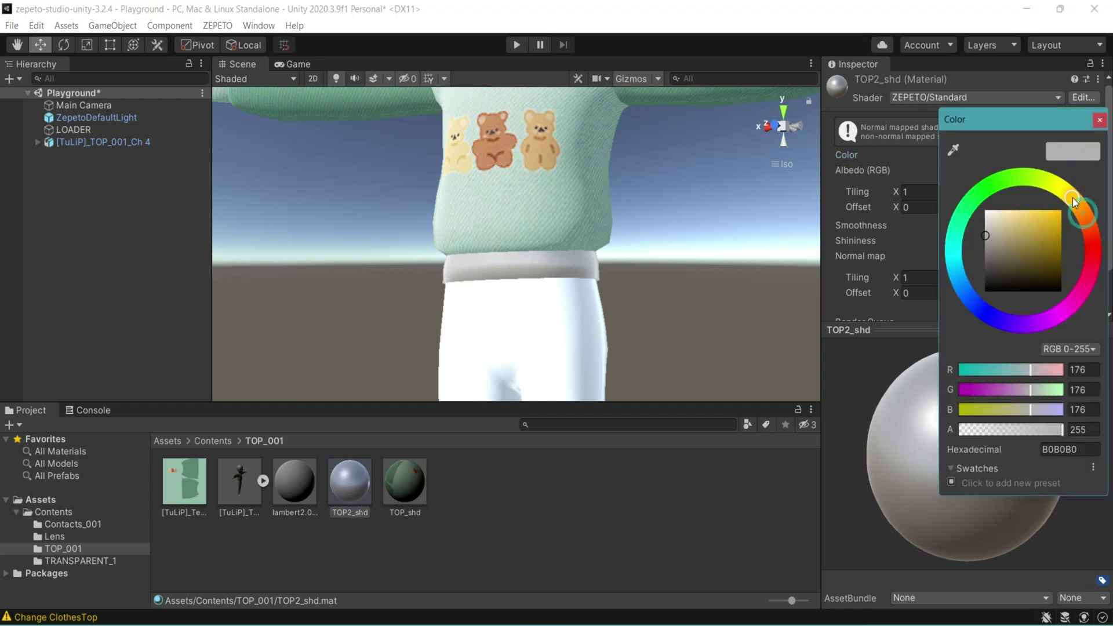
pyautogui.moveTo(1012, 226); pyautogui.dragTo(1024, 209)
pyautogui.click(604, 298)
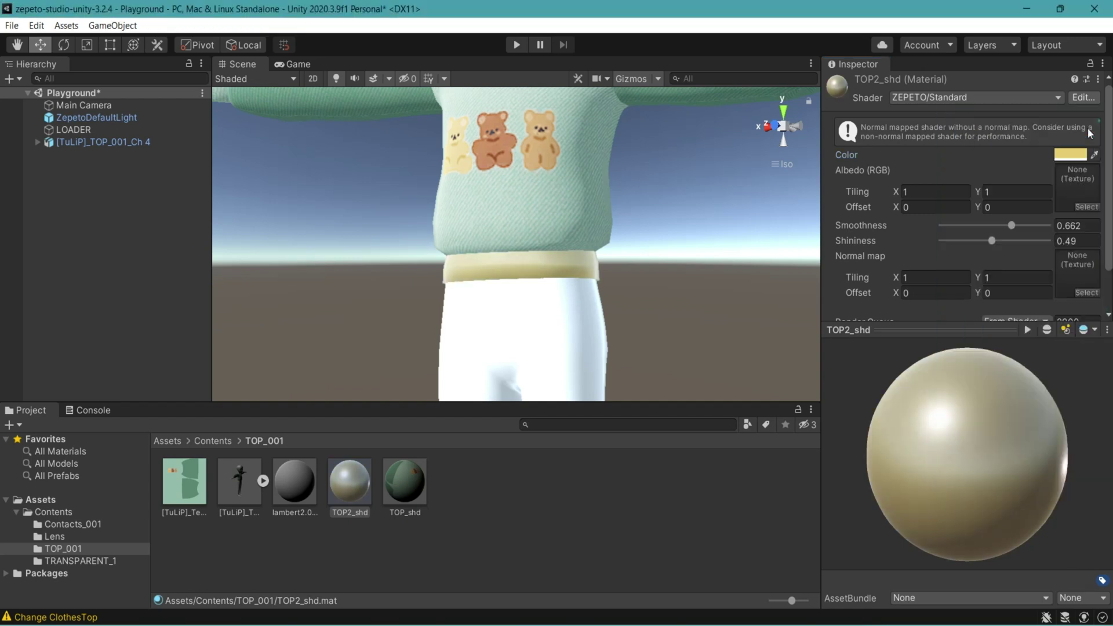
pyautogui.keyDown('alt'); pyautogui.moveTo(603, 298); pyautogui.dragTo(505, 336); pyautogui.keyUp('alt')
pyautogui.moveTo(992, 243); pyautogui.dragTo(1022, 224)
pyautogui.keyDown('alt'); pyautogui.moveTo(557, 278); pyautogui.dragTo(529, 274); pyautogui.keyUp('alt')
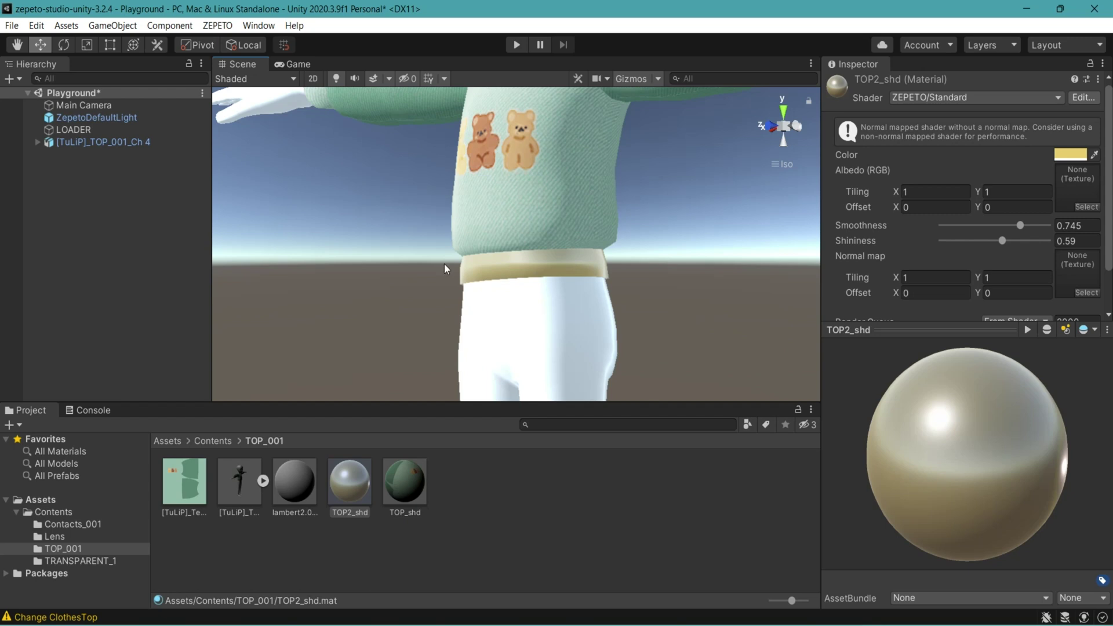
pyautogui.keyDown('alt'); pyautogui.moveTo(583, 246); pyautogui.dragTo(576, 272); pyautogui.keyUp('alt')
pyautogui.scroll(-3, 577, 272)
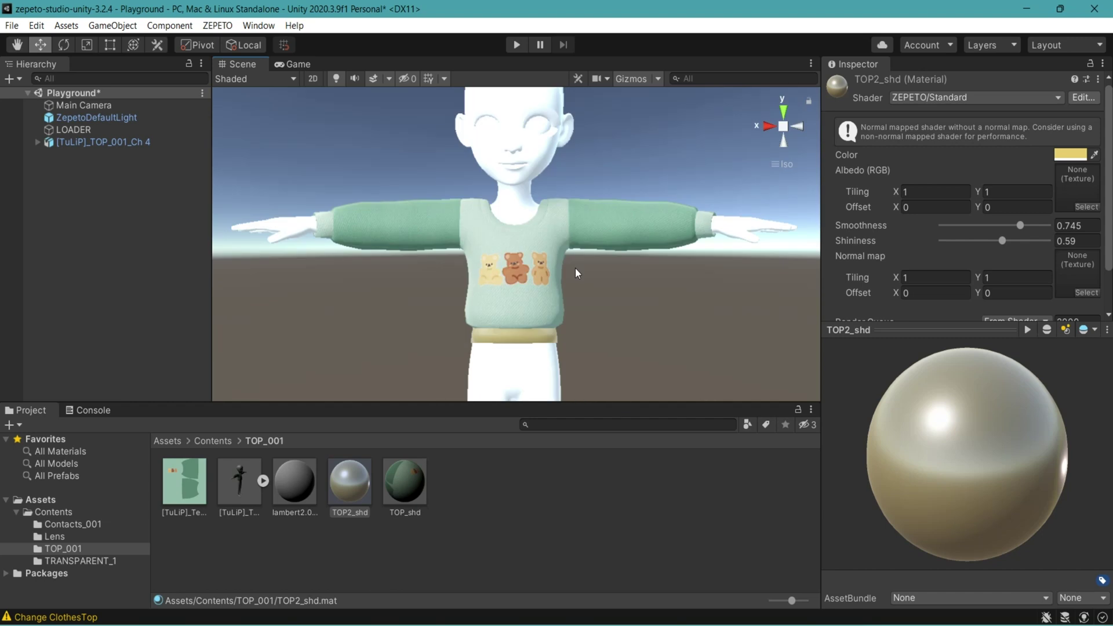
pyautogui.moveTo(562, 291); pyautogui.dragTo(559, 265, button='middle')
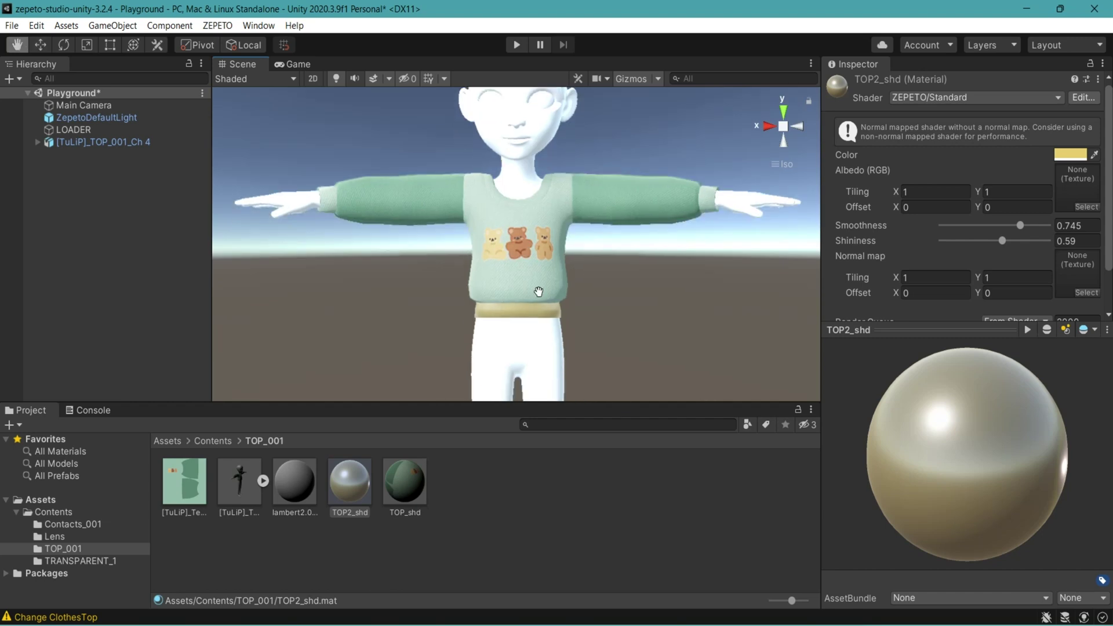
# - Convert the TOP_001 model asset to ZEPETO style
pyautogui.click(242, 474)
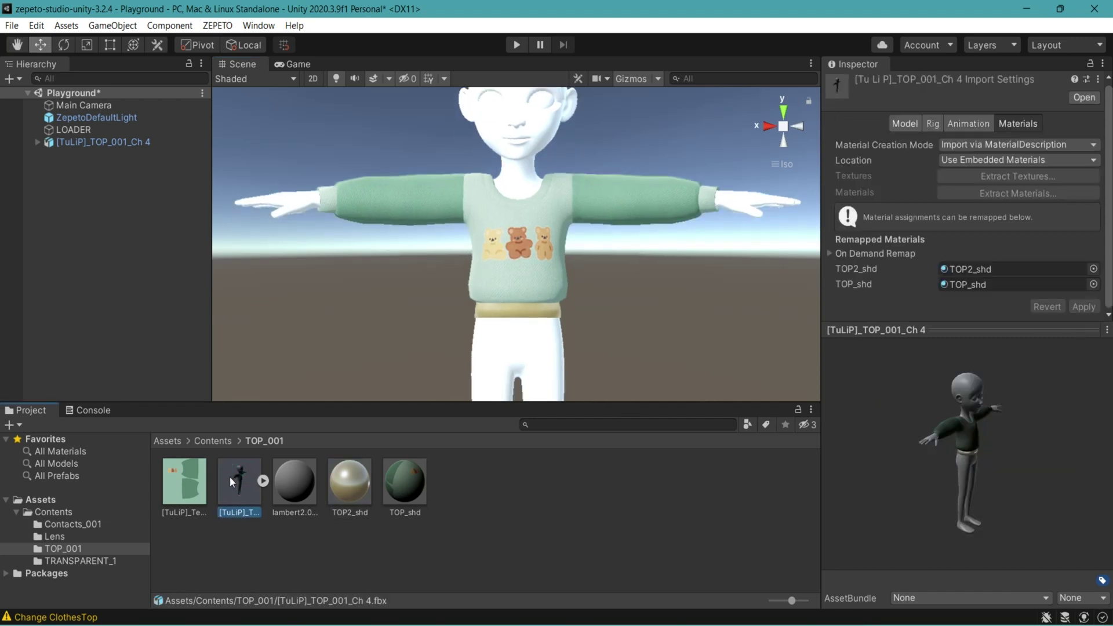
pyautogui.rightClick(241, 472)
pyautogui.moveTo(338, 366)
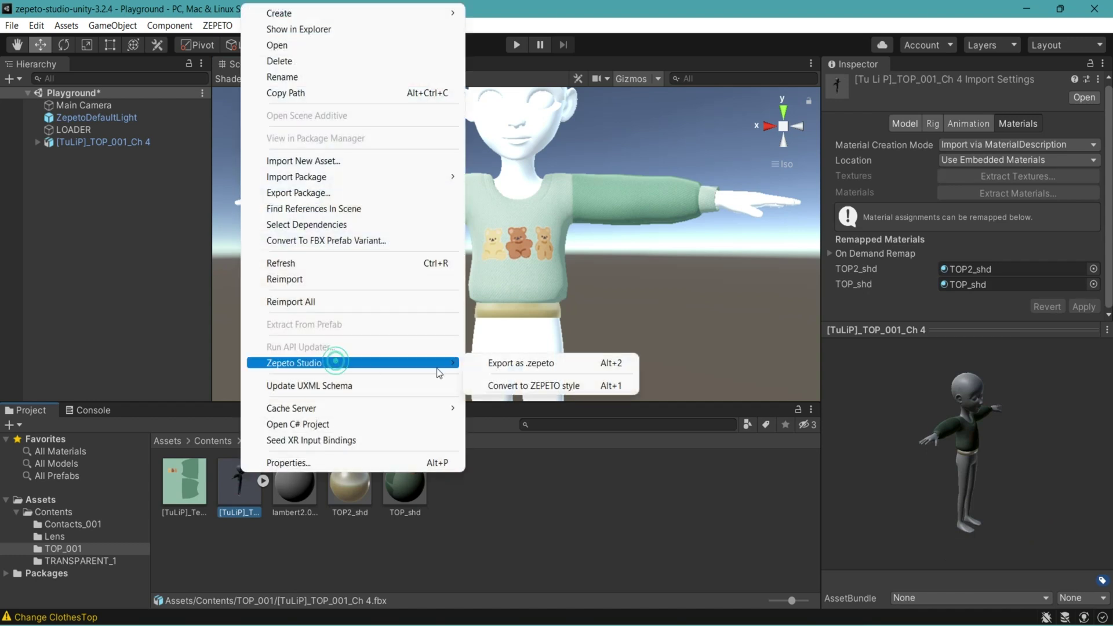
pyautogui.click(538, 387)
# - Load the converted top into LOADER's ClothesTop slot and delete the preview model from the scene
pyautogui.click(85, 130)
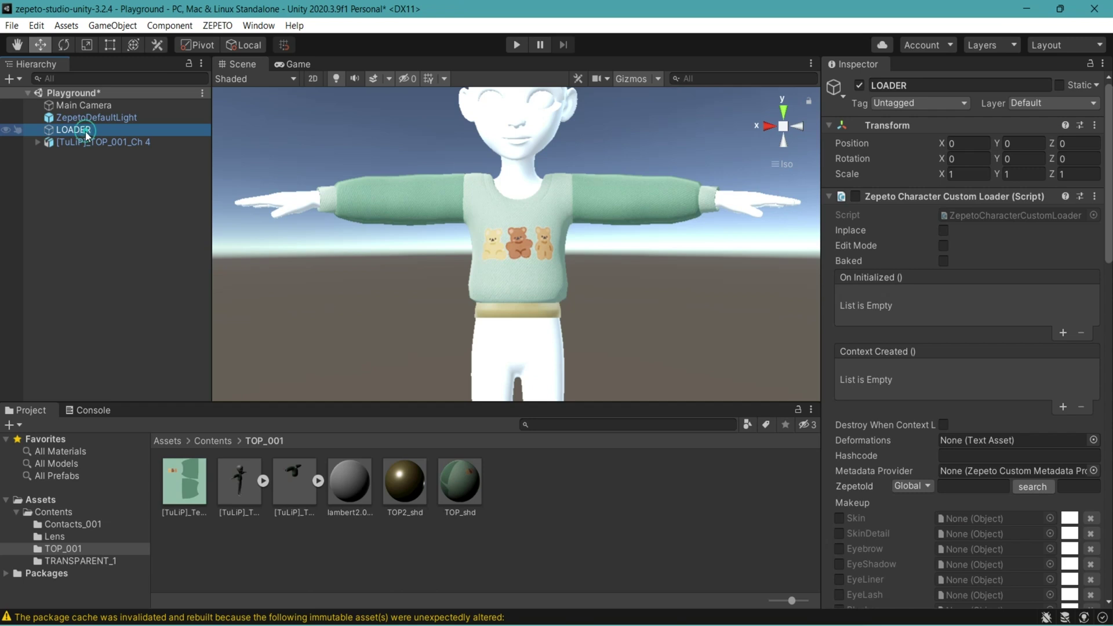
pyautogui.scroll(-10, 909, 501)
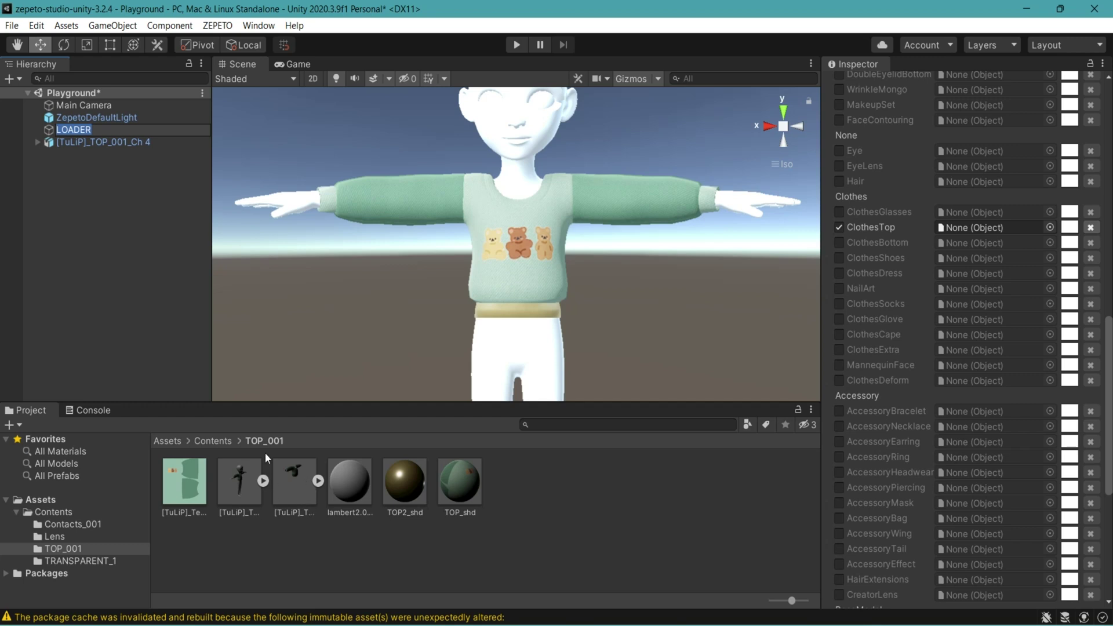
pyautogui.moveTo(290, 491); pyautogui.dragTo(989, 229)
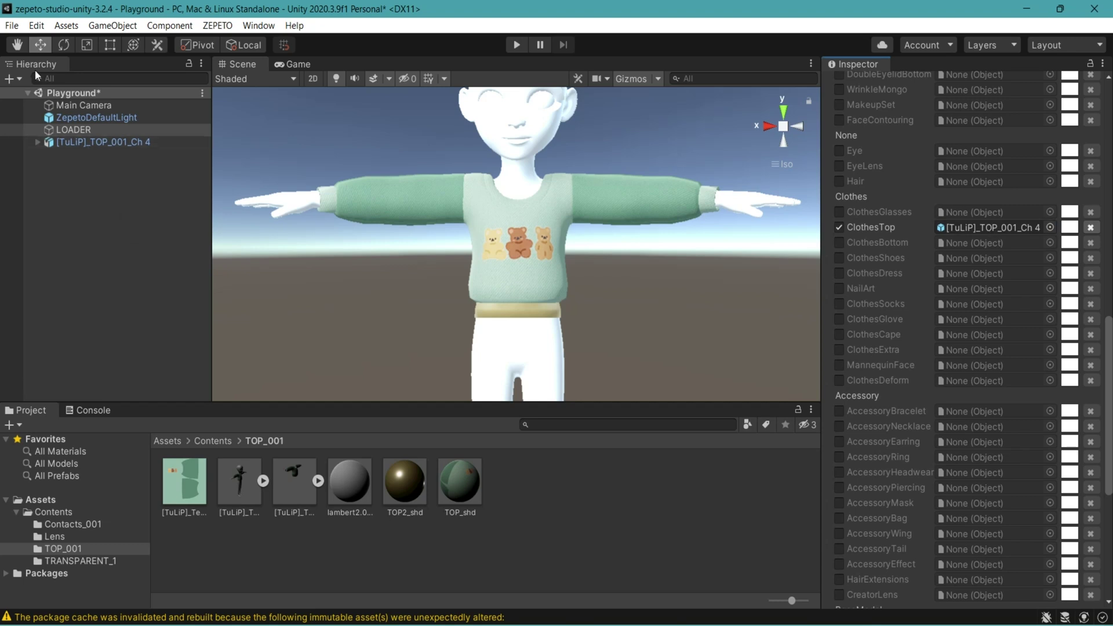
pyautogui.click(90, 141)
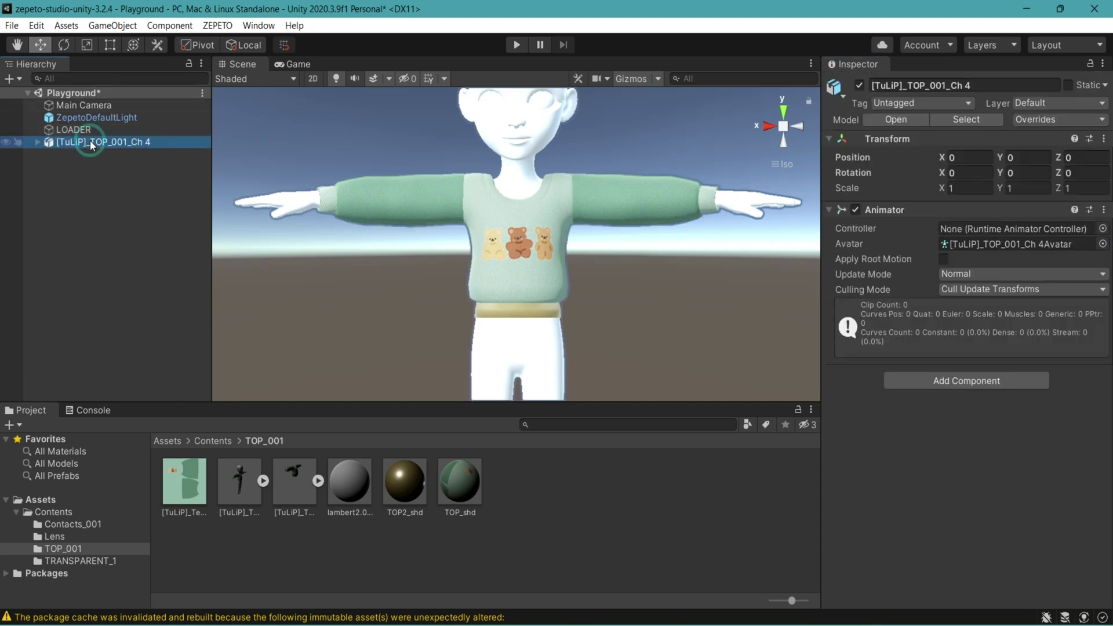
pyautogui.press('Delete')
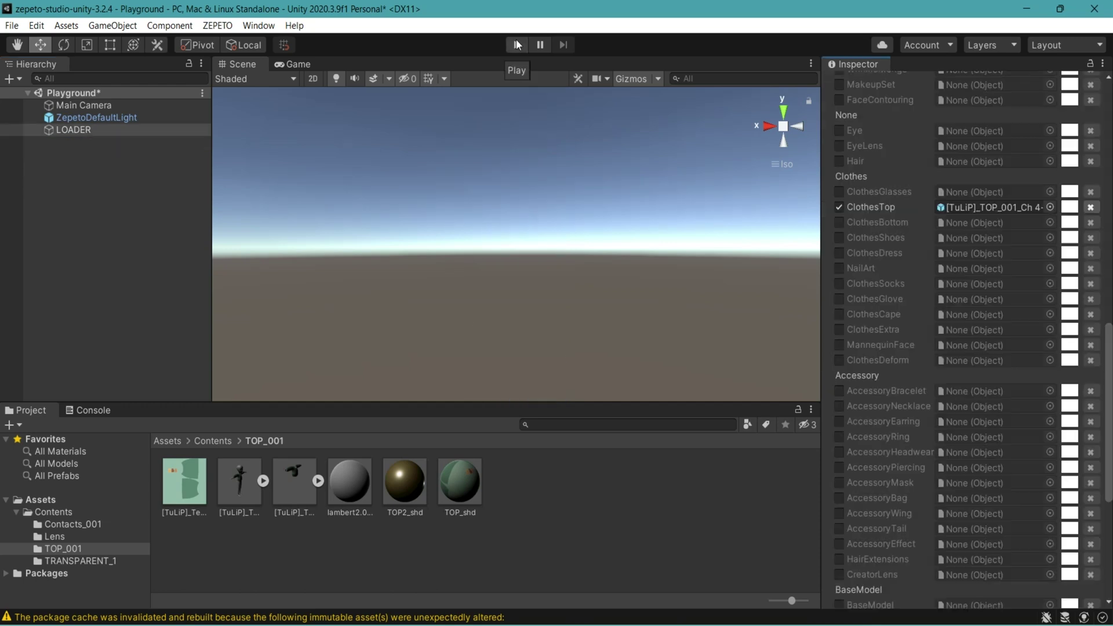
# - In Play mode, test the top with the second animation and body deformations, orbiting to inspect the fit
pyautogui.click(516, 45)
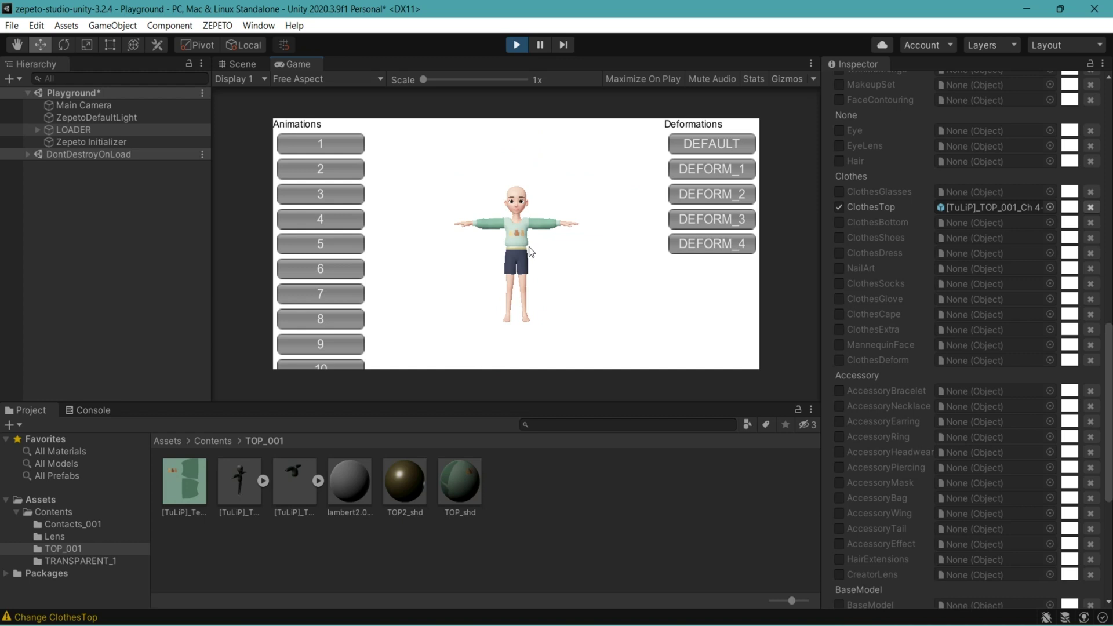
pyautogui.scroll(3, 532, 272)
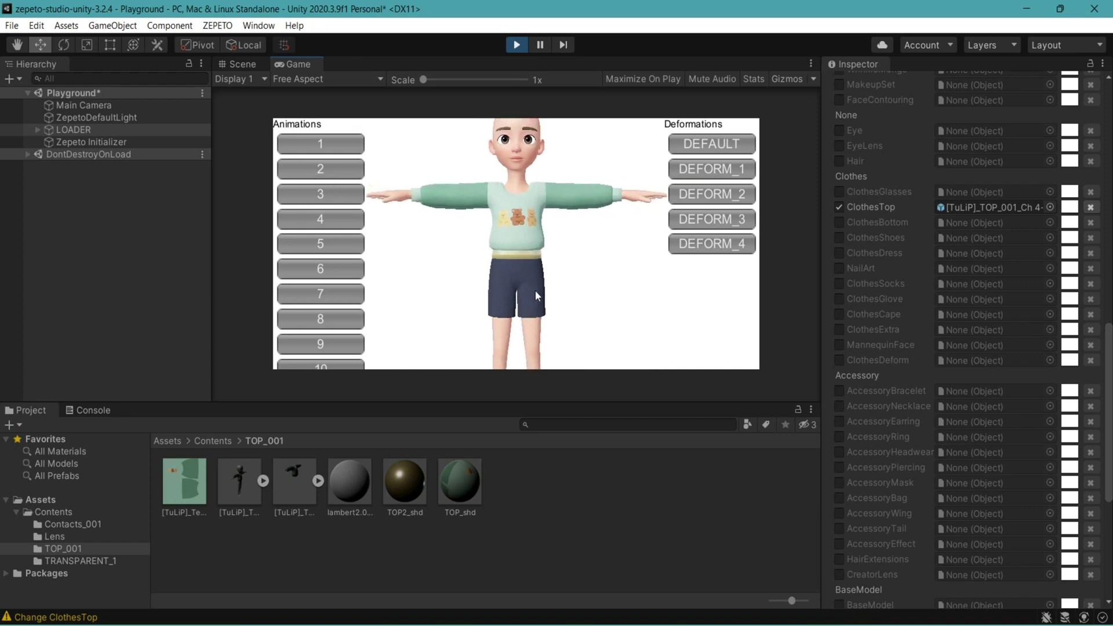
pyautogui.scroll(-3, 535, 292)
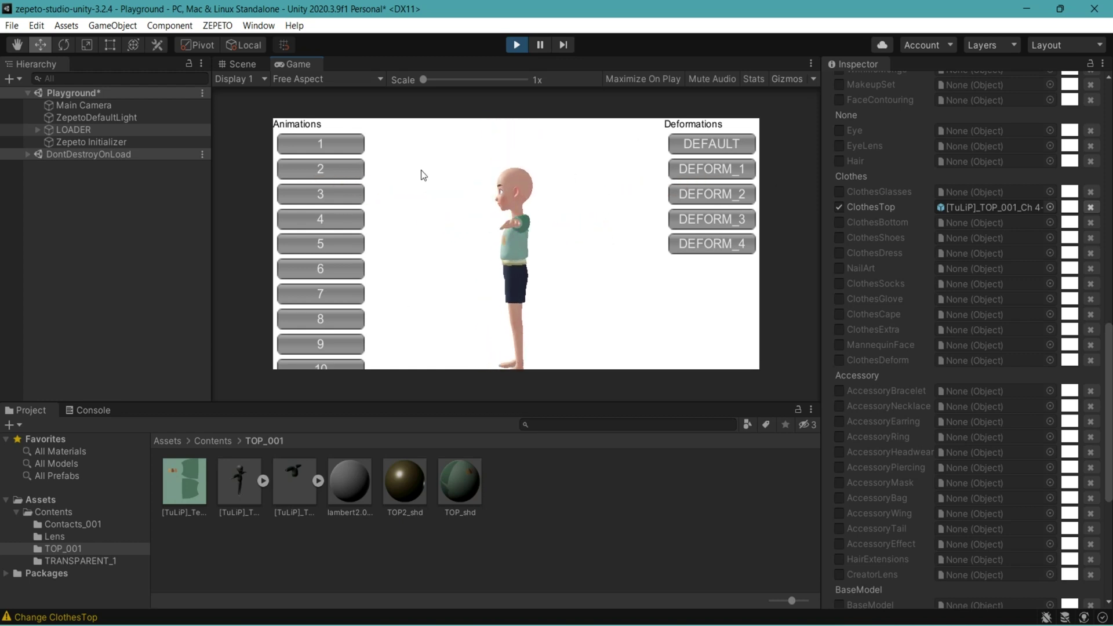
pyautogui.click(342, 172)
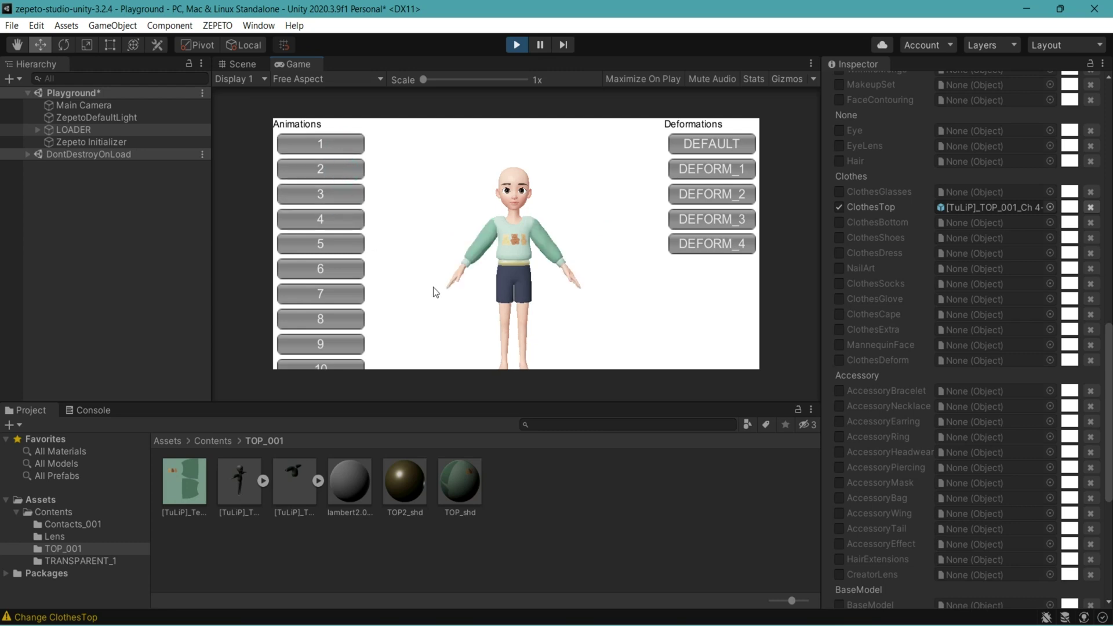
pyautogui.scroll(3, 434, 287)
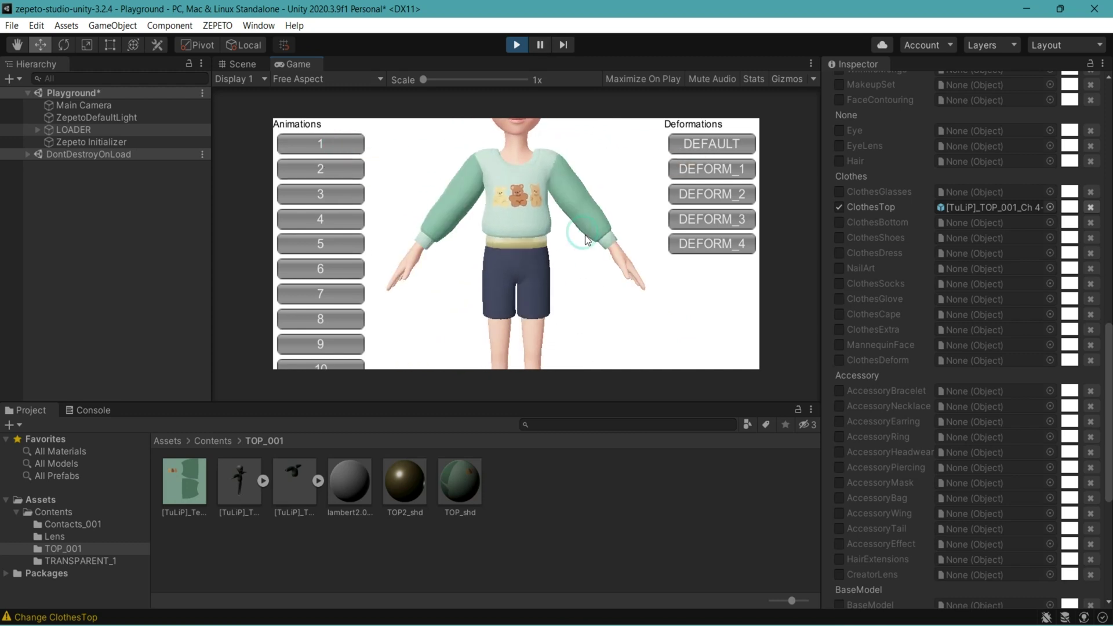
pyautogui.click(714, 172)
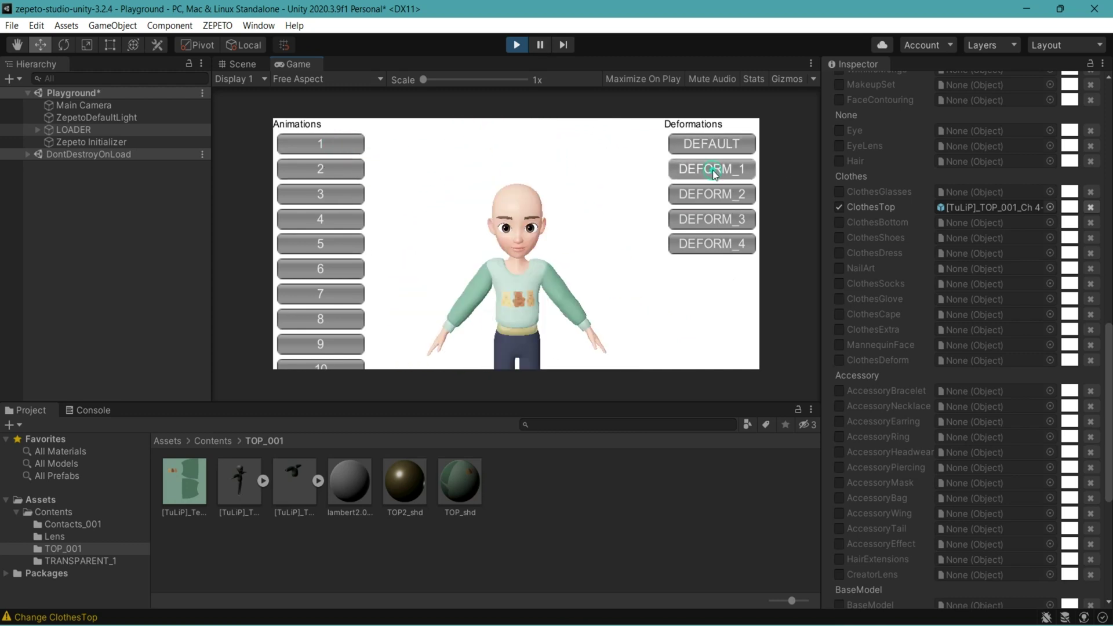
pyautogui.click(708, 223)
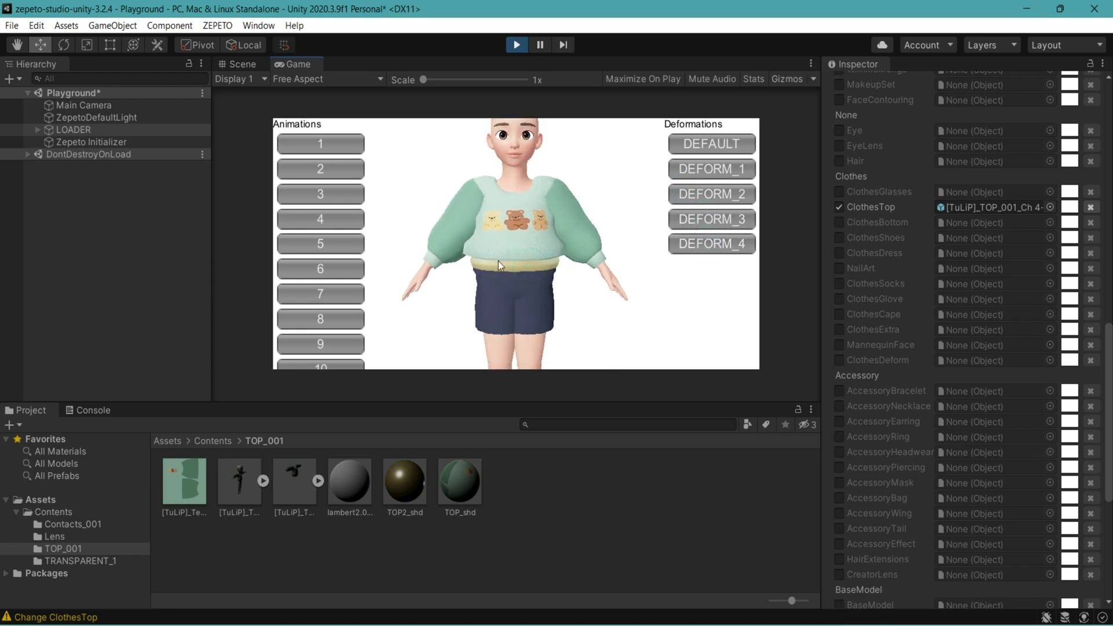
pyautogui.moveTo(482, 269); pyautogui.dragTo(557, 290)
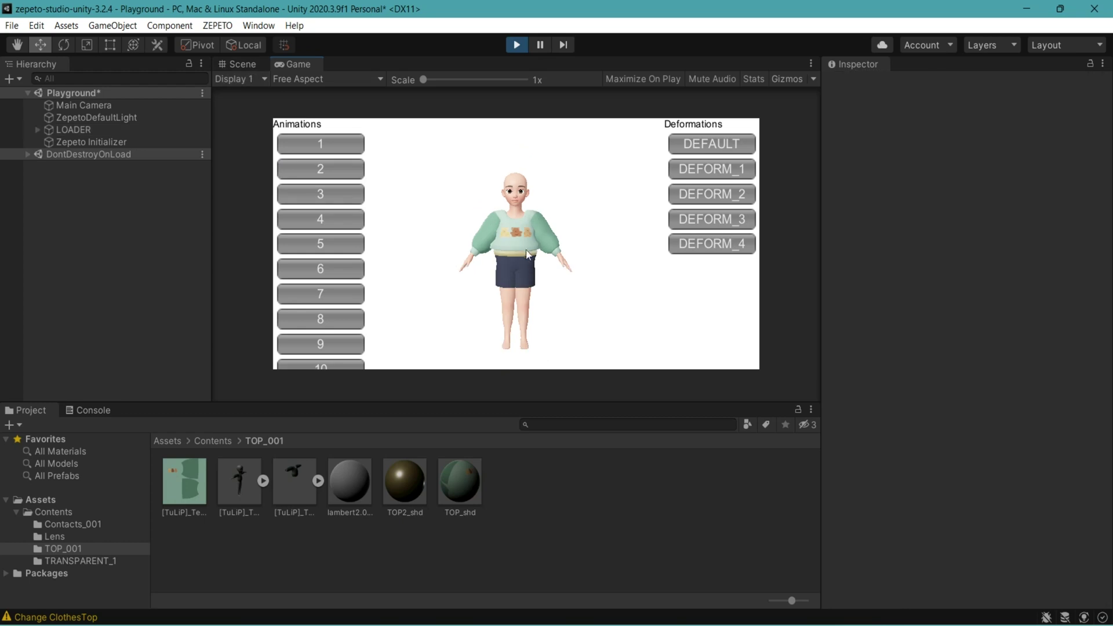
# - Stop Play mode and export the [TuLiP]_TOP_001_Ch 4-1 prefab as a .zepeto file
pyautogui.click(516, 44)
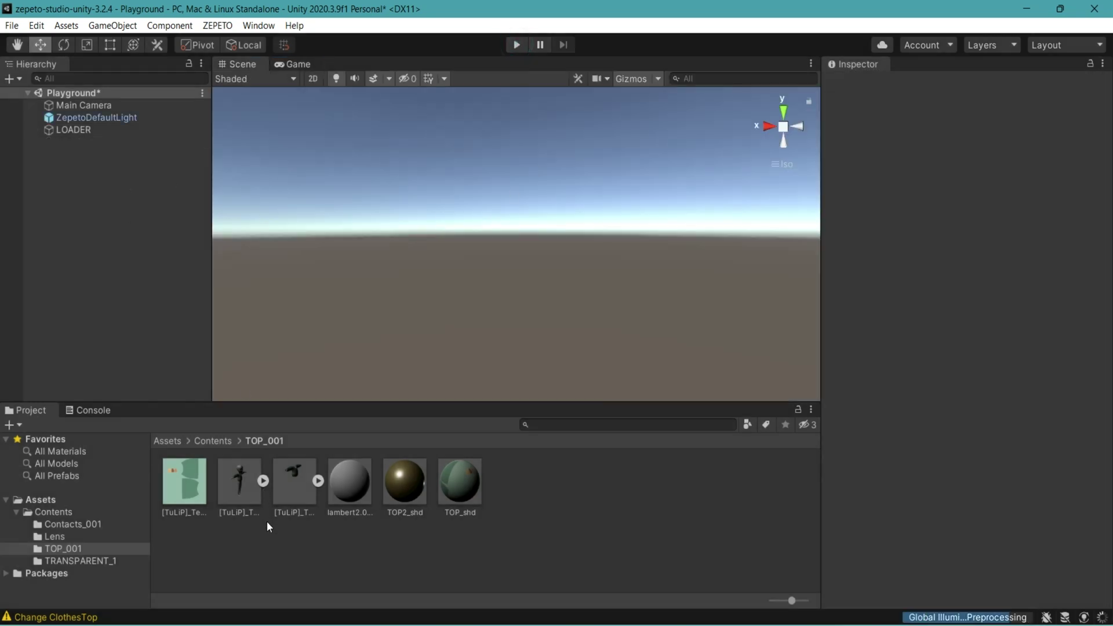
pyautogui.click(294, 494)
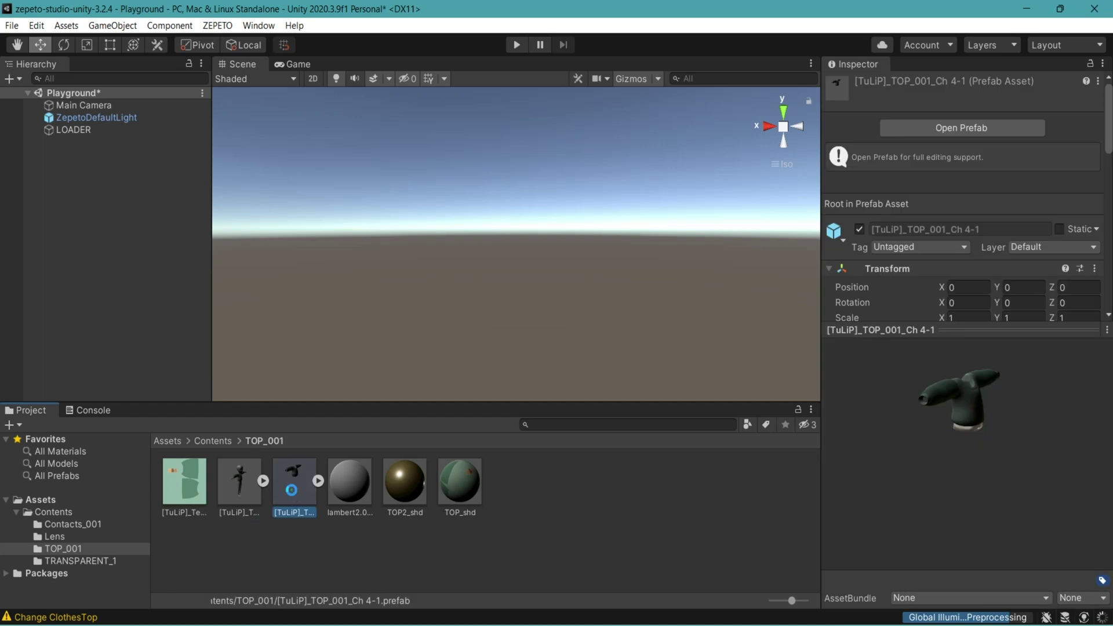
pyautogui.rightClick(296, 492)
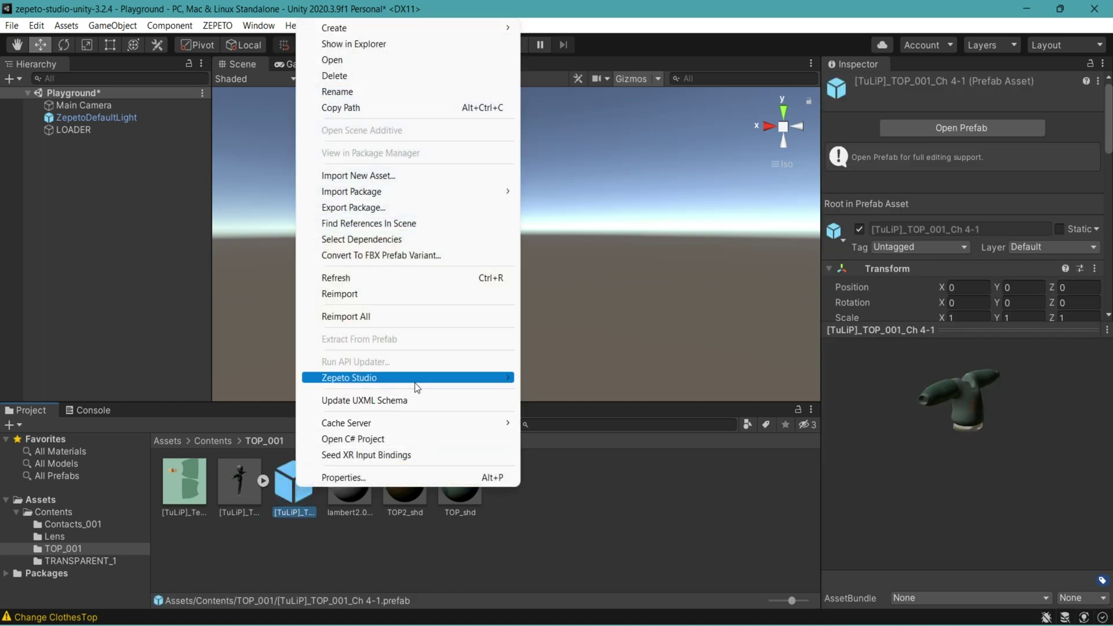
pyautogui.moveTo(416, 383)
pyautogui.click(624, 382)
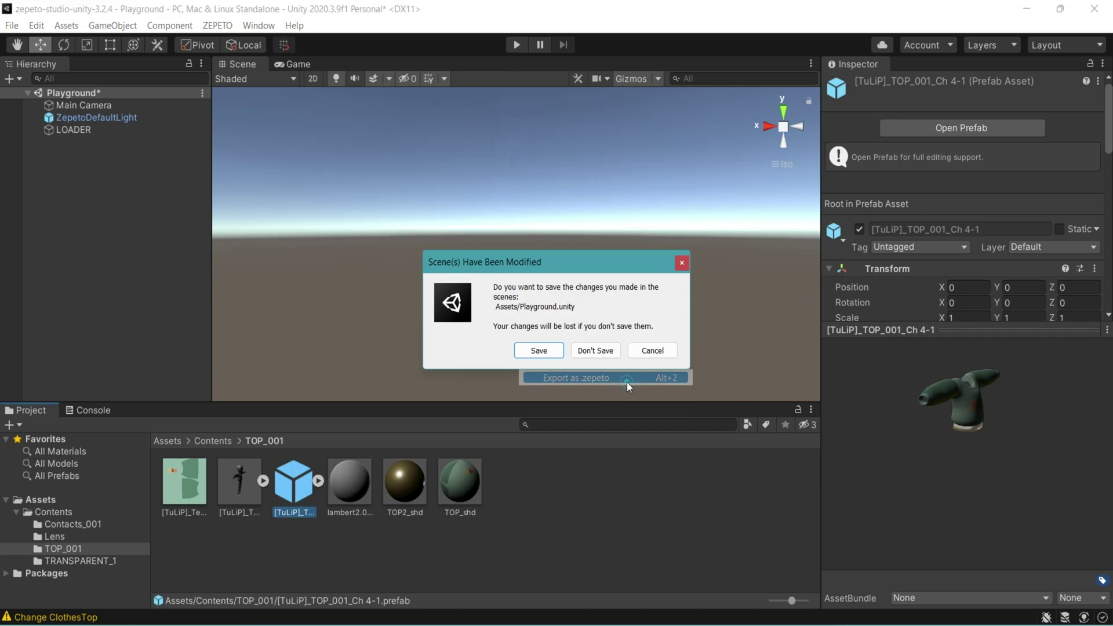
# - Save the Playground scene, then start a new ZEPETO Studio item created from a 3D file
pyautogui.click(538, 350)
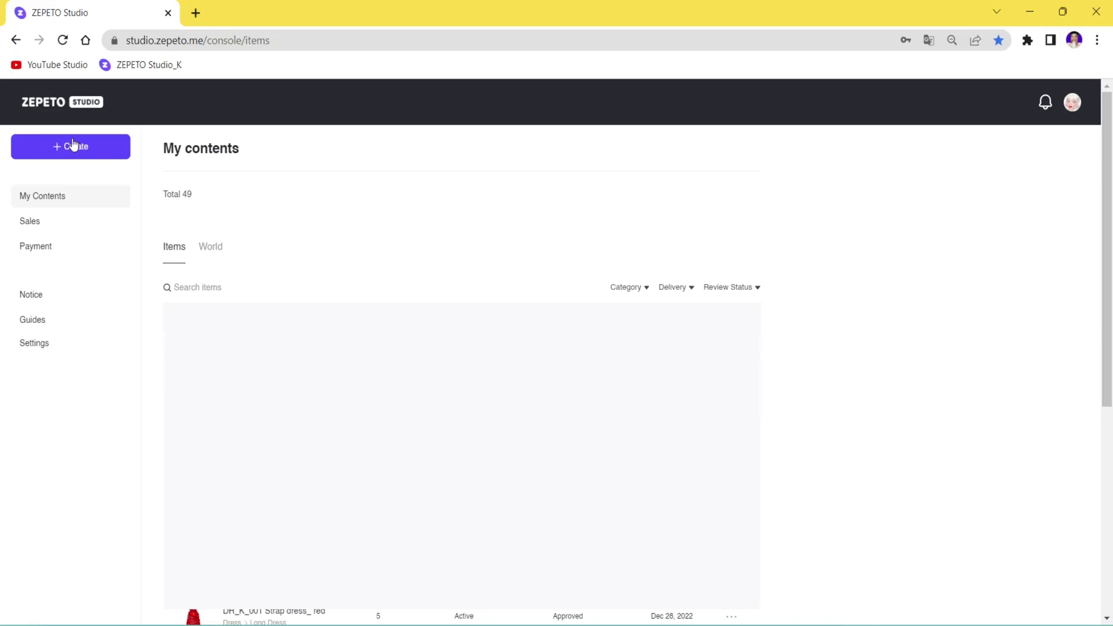
pyautogui.click(72, 145)
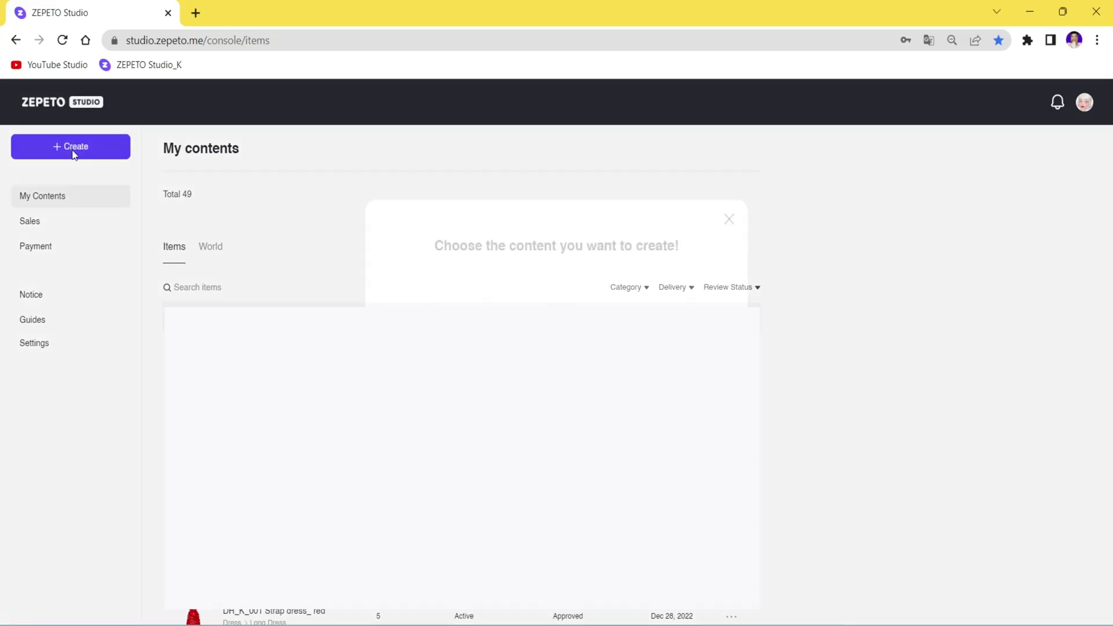
pyautogui.click(484, 376)
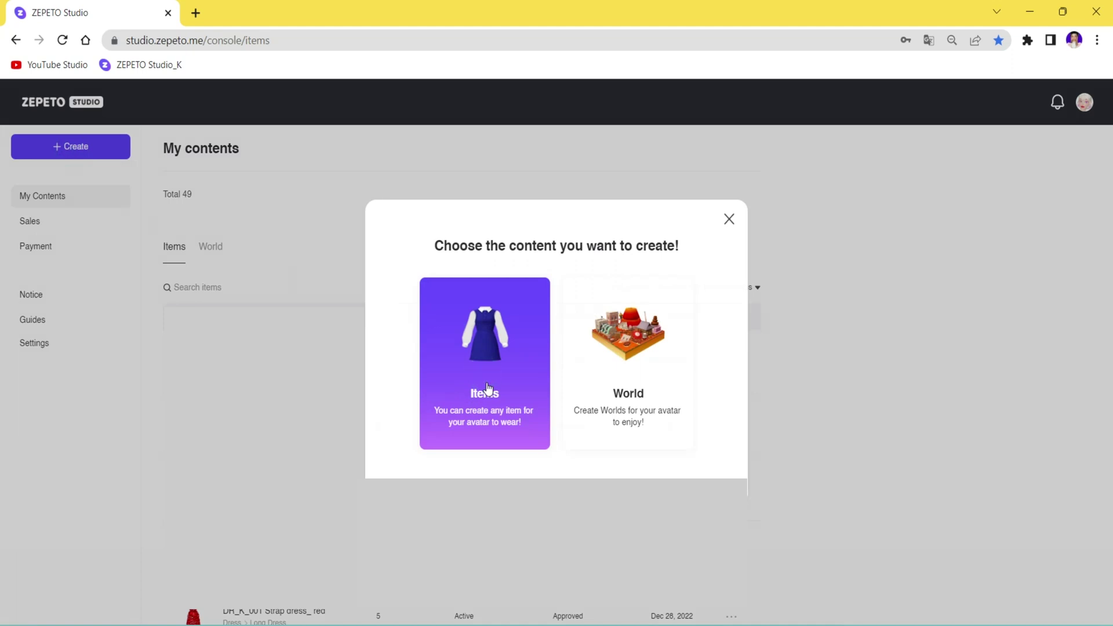
pyautogui.click(487, 387)
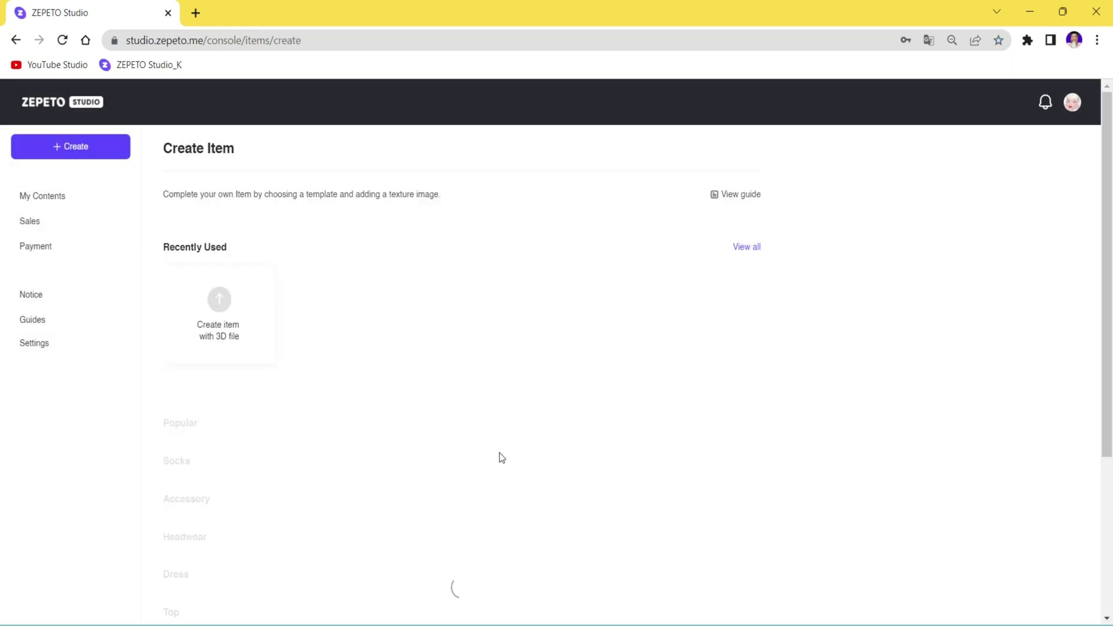
pyautogui.click(224, 305)
pyautogui.click(651, 266)
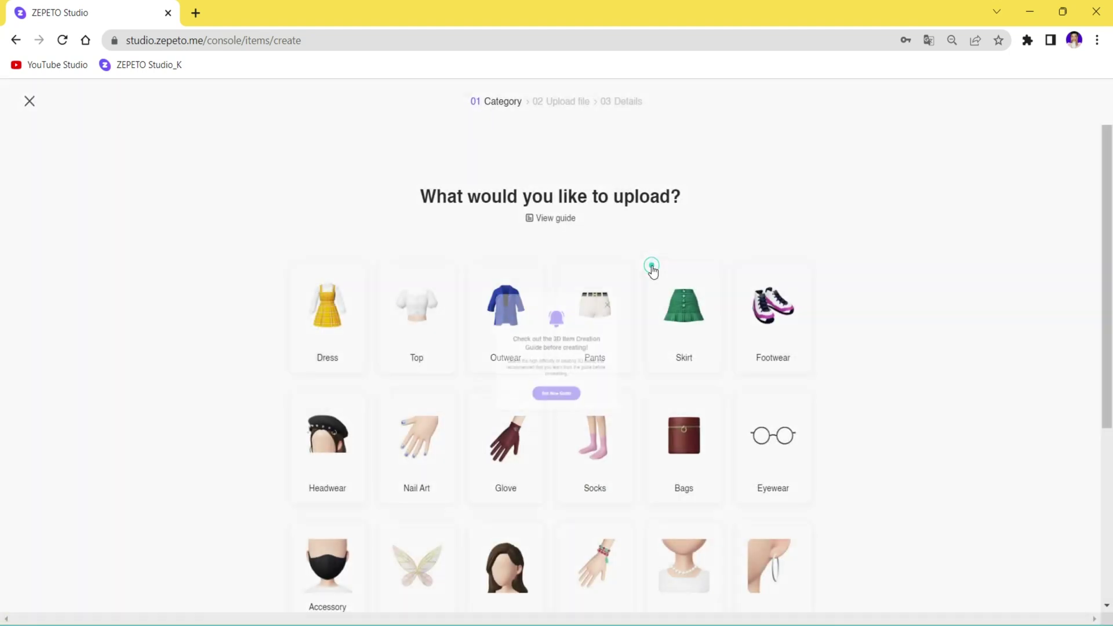
# - Choose Top as the category and upload [TuLiP]_TOP_001_Ch 4-1.zepeto
pyautogui.click(437, 295)
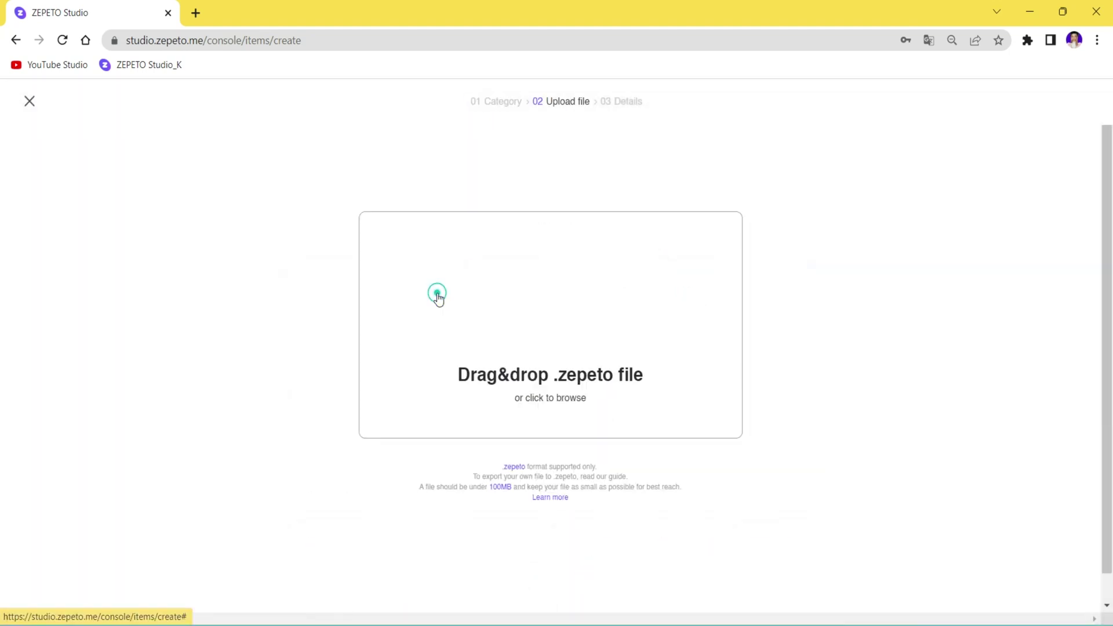
pyautogui.click(666, 339)
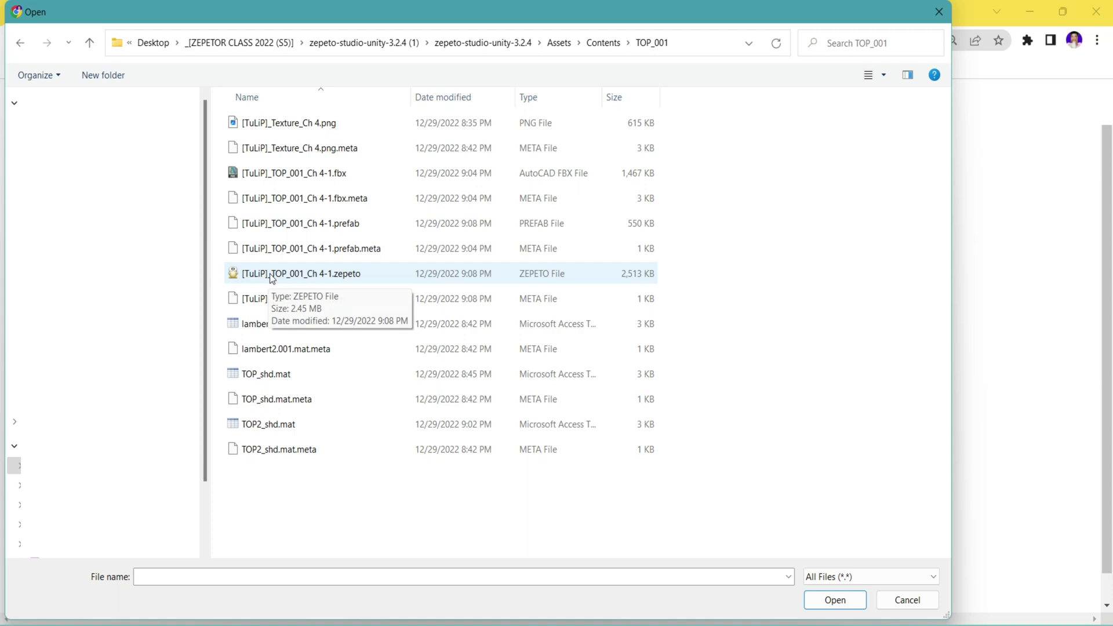
pyautogui.doubleClick(269, 274)
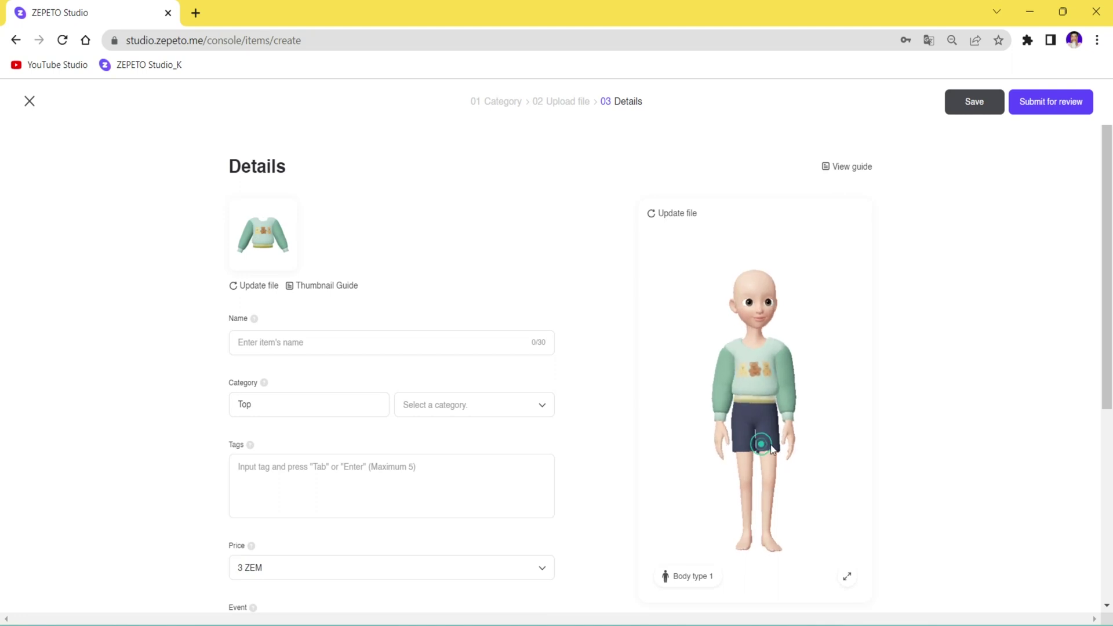
# - Name the item 'TOP_001 Long sleeve top' and set its subcategory to T-shirts
pyautogui.click(298, 343)
pyautogui.write('TOP_001')
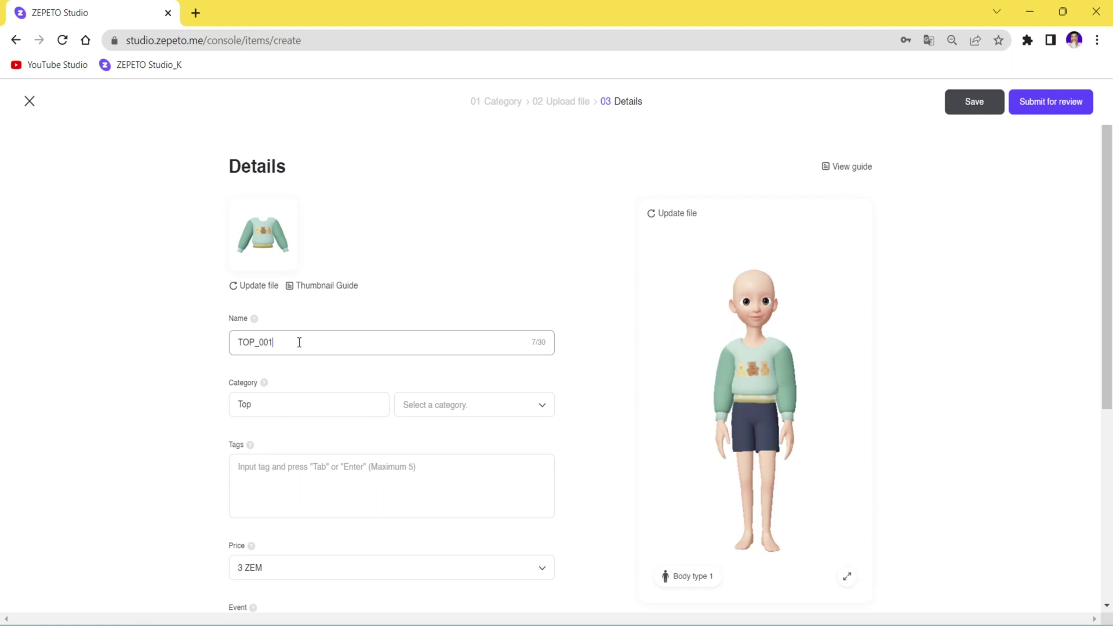
pyautogui.write('Long sleeve top')
pyautogui.click(470, 418)
pyautogui.click(452, 457)
# - Add the tags TuLiPclass and TeamTuLiP to the item
pyautogui.click(325, 479)
pyautogui.write('TuLi')
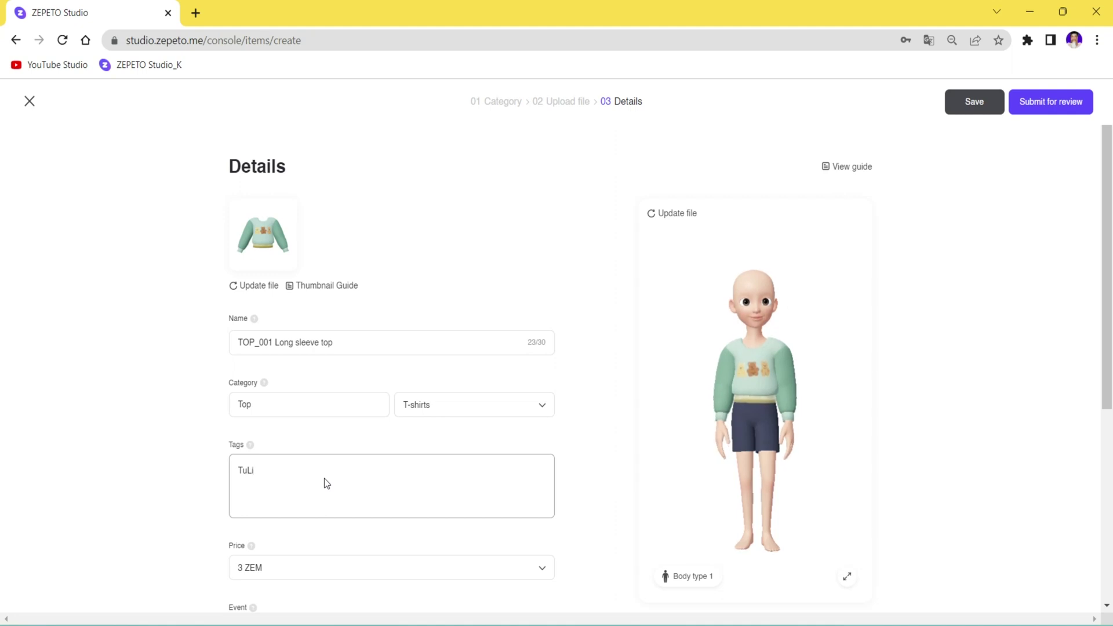
pyautogui.write('Pclass')
pyautogui.press('Return')
pyautogui.press('BackSpace')
pyautogui.write('Tul')
pyautogui.press('BackSpace')
pyautogui.write('eamT')
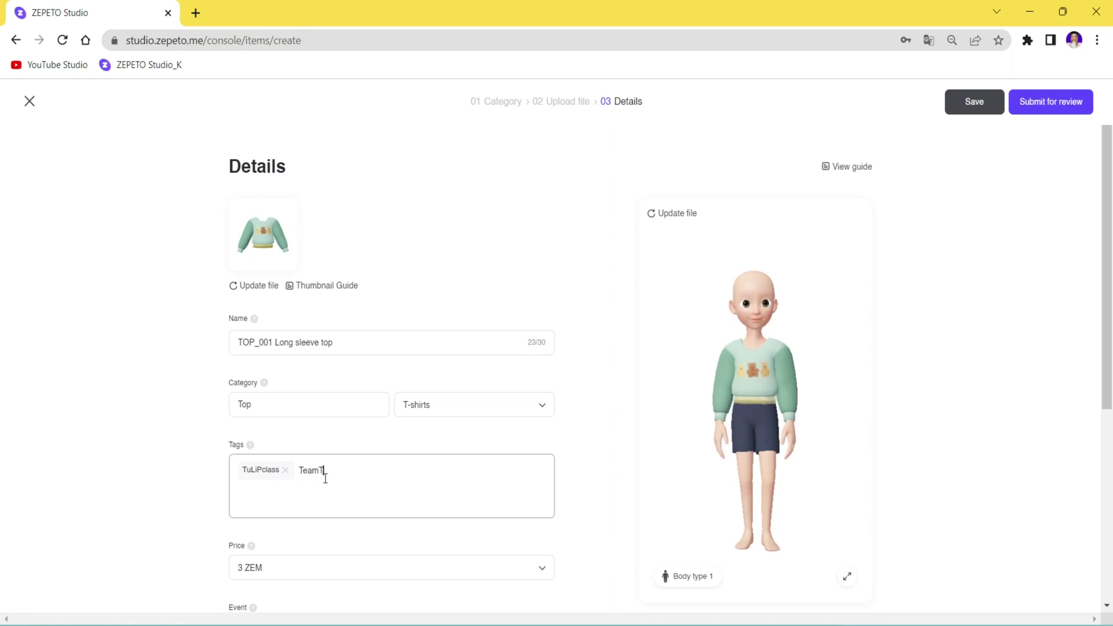
pyautogui.write('uLiP')
pyautogui.press('Return')
pyautogui.scroll(-3, 155, 487)
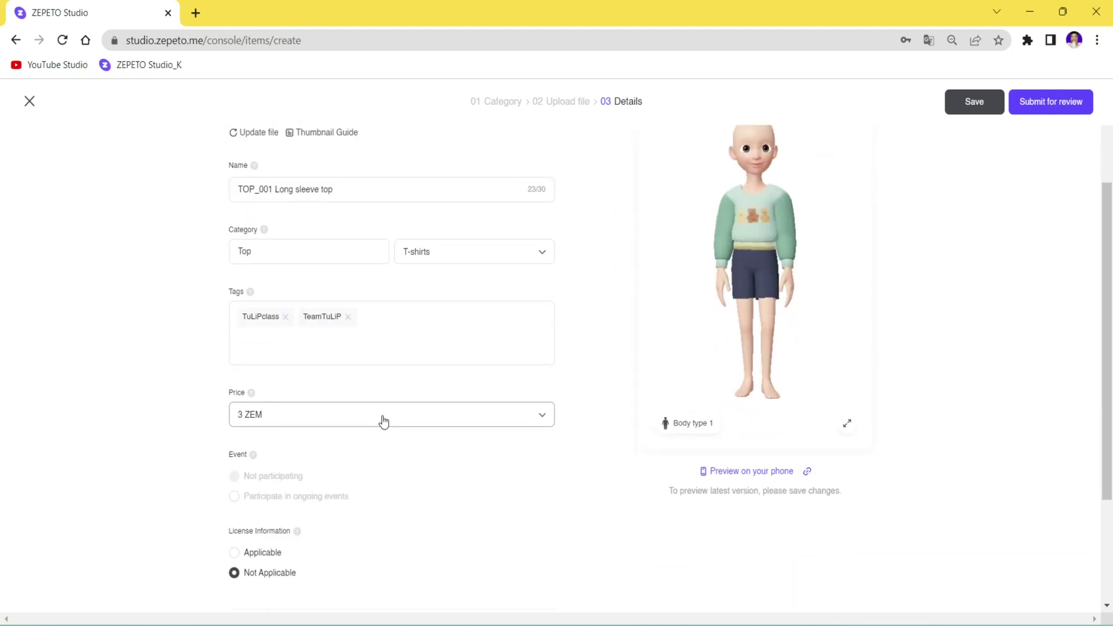
pyautogui.scroll(3, 152, 475)
pyautogui.click(699, 578)
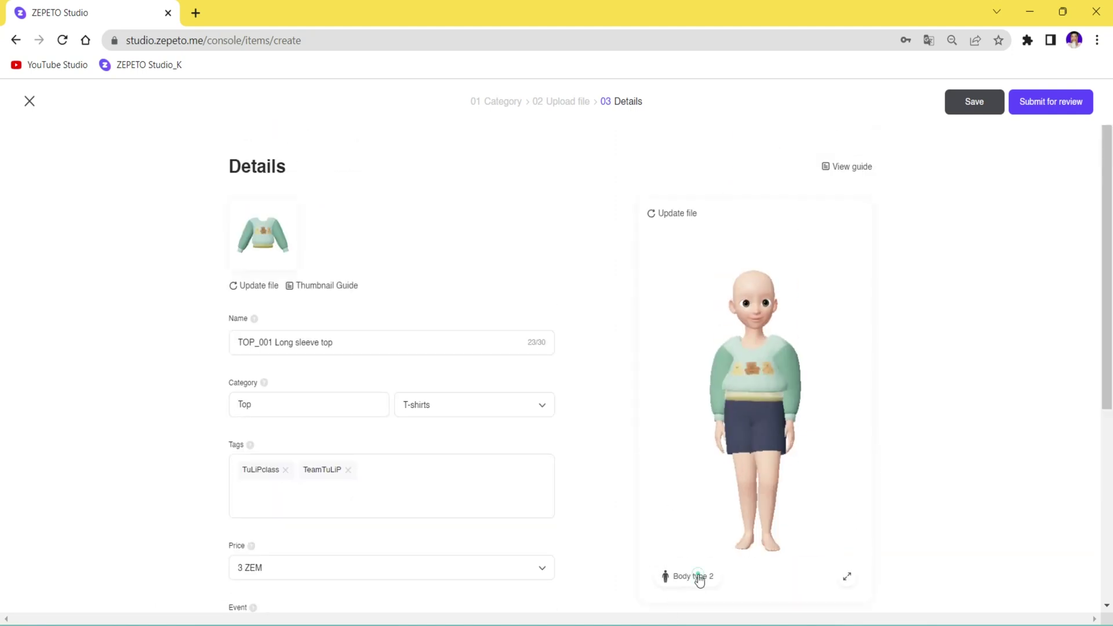
pyautogui.moveTo(716, 450); pyautogui.dragTo(892, 415)
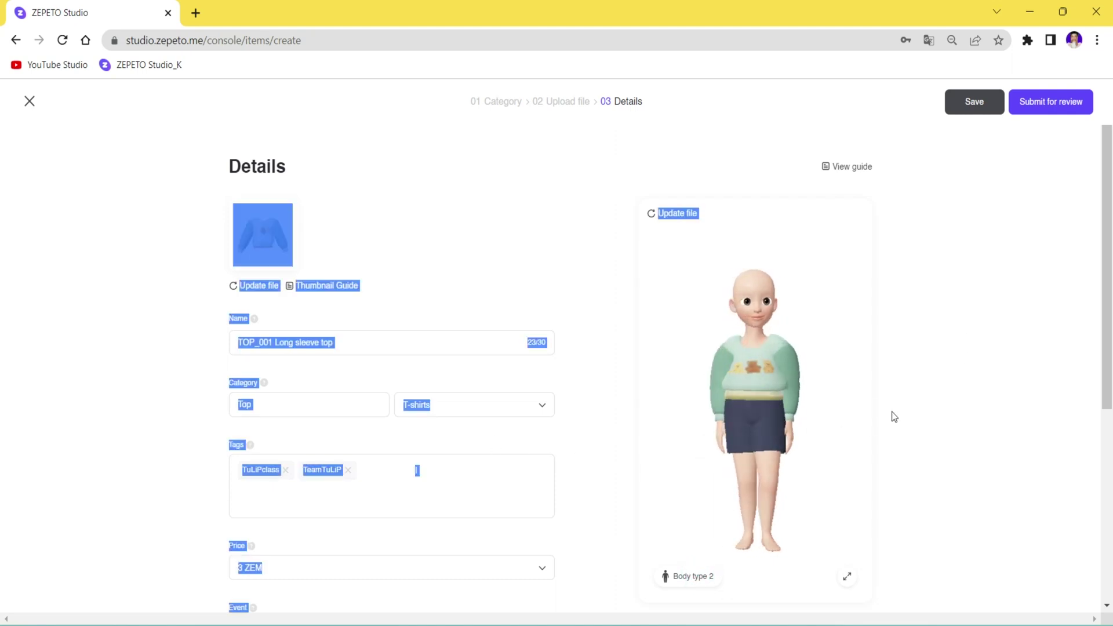
pyautogui.click(849, 580)
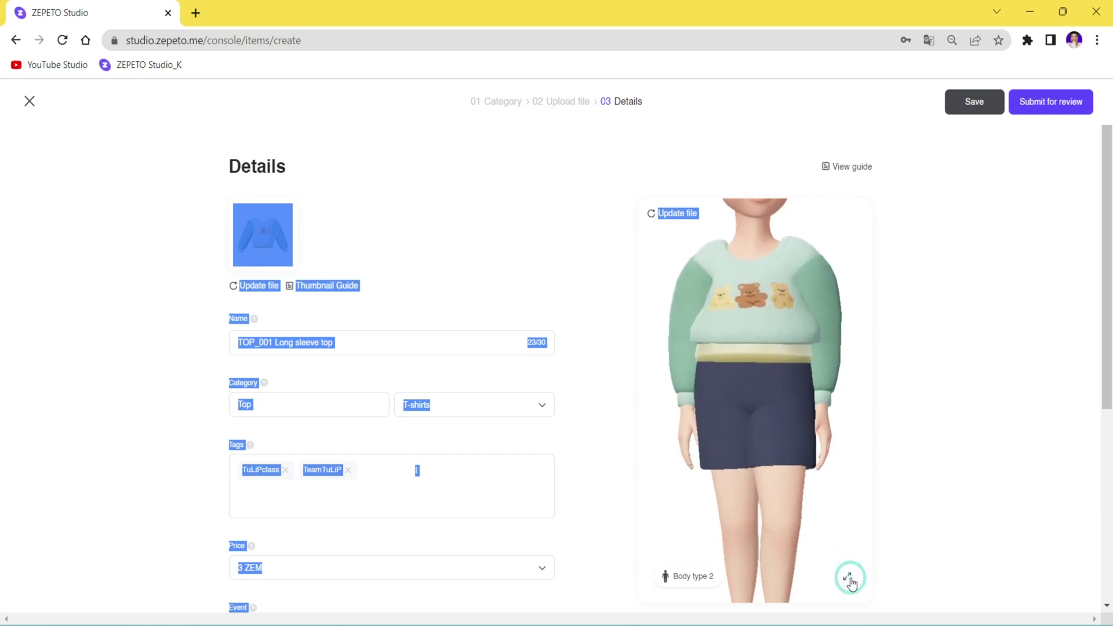
pyautogui.moveTo(733, 460); pyautogui.dragTo(697, 568)
pyautogui.click(699, 574)
pyautogui.click(702, 572)
pyautogui.moveTo(757, 483); pyautogui.dragTo(777, 468)
pyautogui.click(695, 576)
pyautogui.click(699, 579)
pyautogui.click(704, 580)
pyautogui.click(706, 580)
pyautogui.click(705, 578)
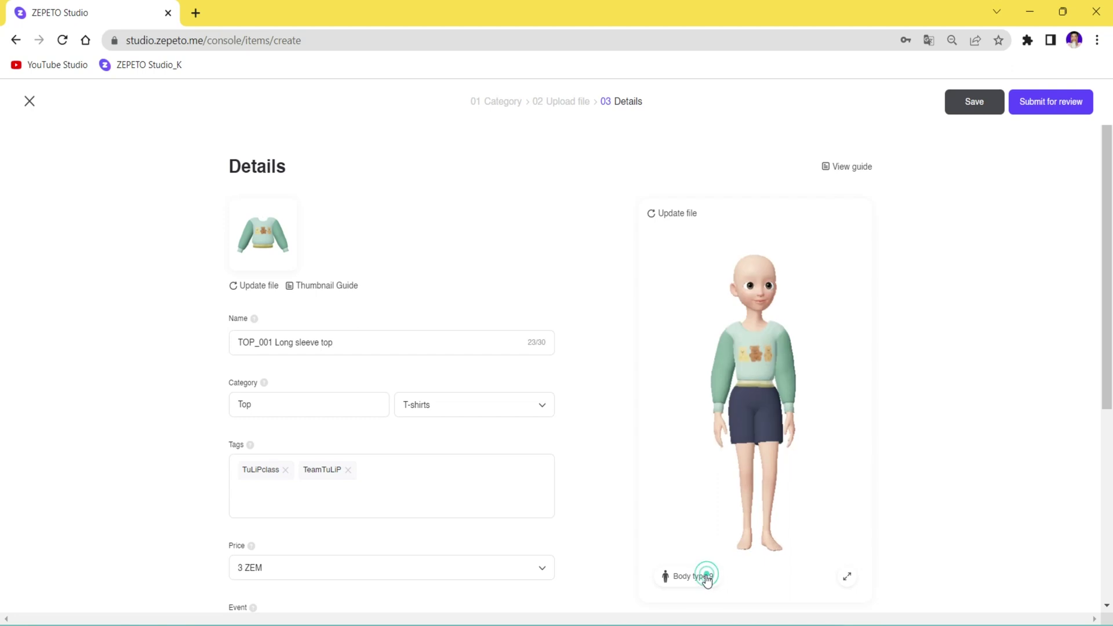
pyautogui.click(706, 578)
pyautogui.click(705, 577)
pyautogui.click(706, 580)
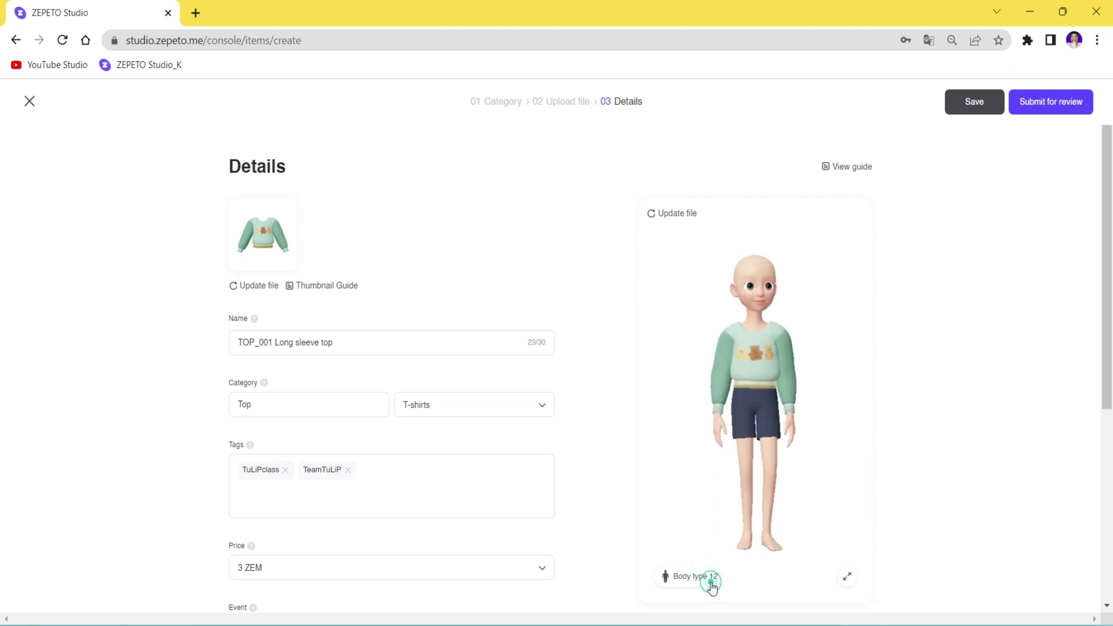
pyautogui.click(709, 579)
pyautogui.click(712, 580)
pyautogui.click(711, 581)
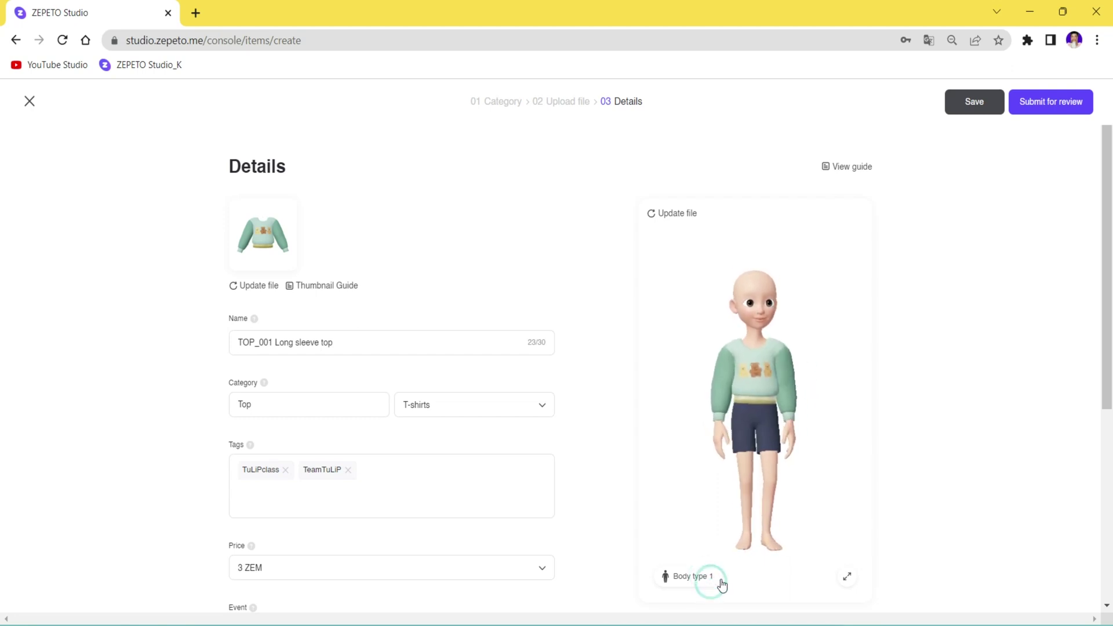
pyautogui.click(967, 241)
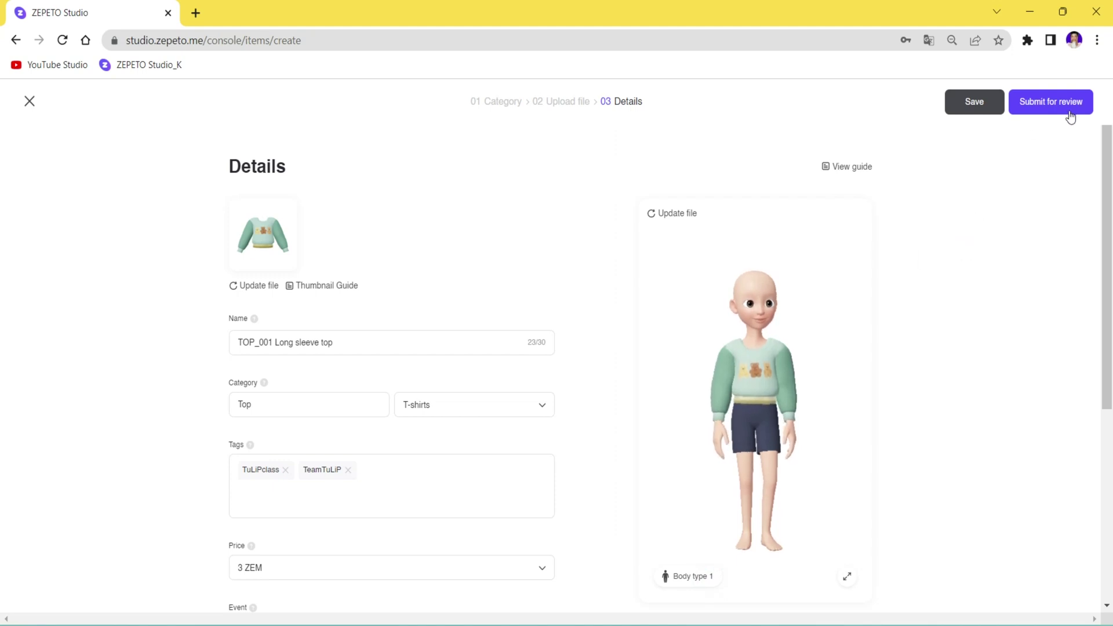